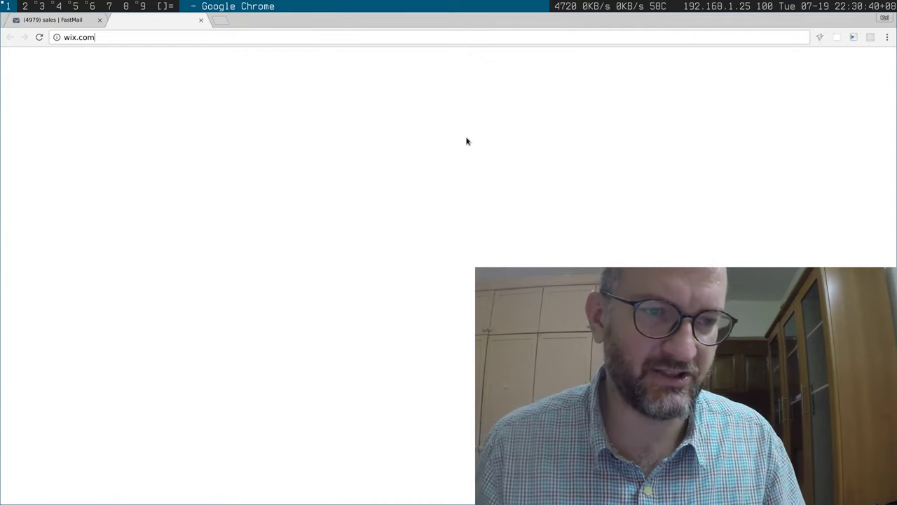
pyautogui.press('Return')
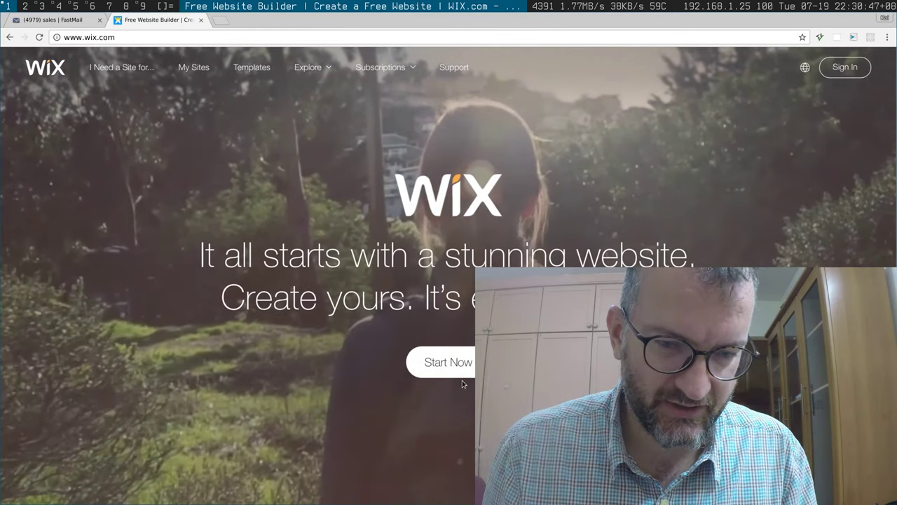
# Step: Start sign-up and enter the account email address and password
pyautogui.click(463, 370)
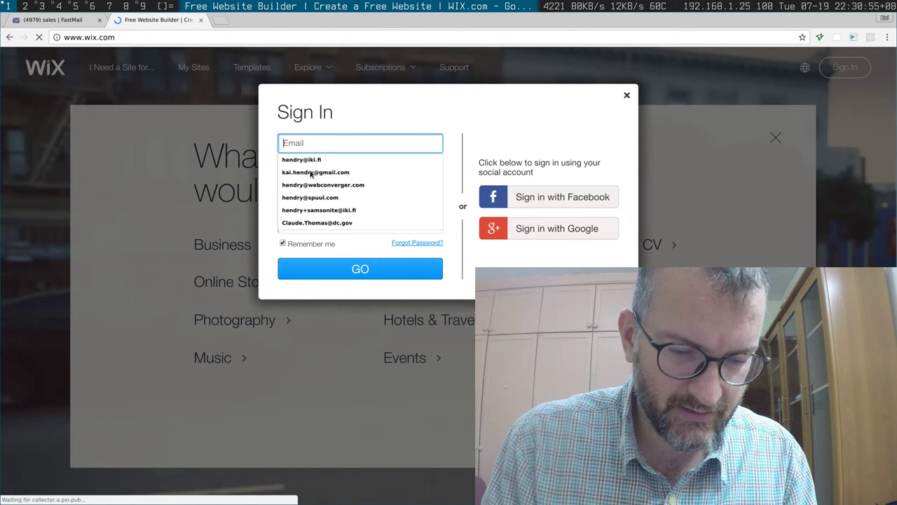
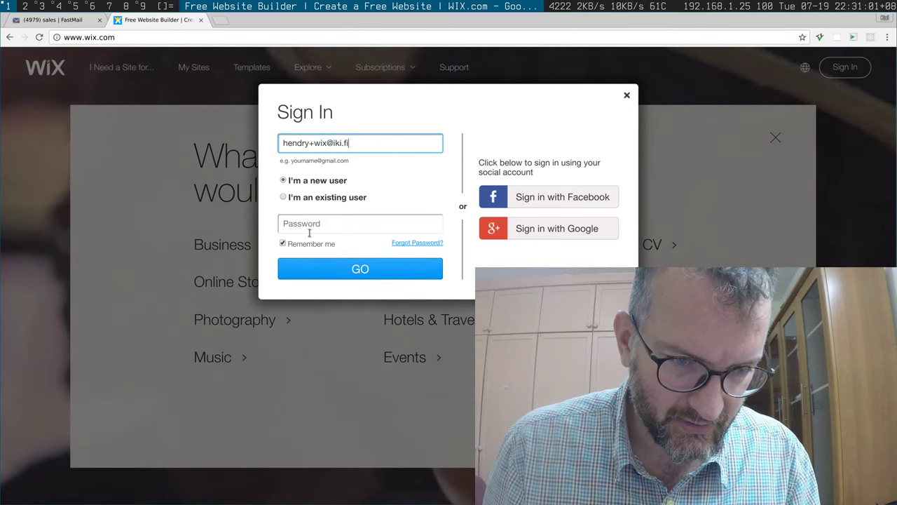
pyautogui.click(311, 230)
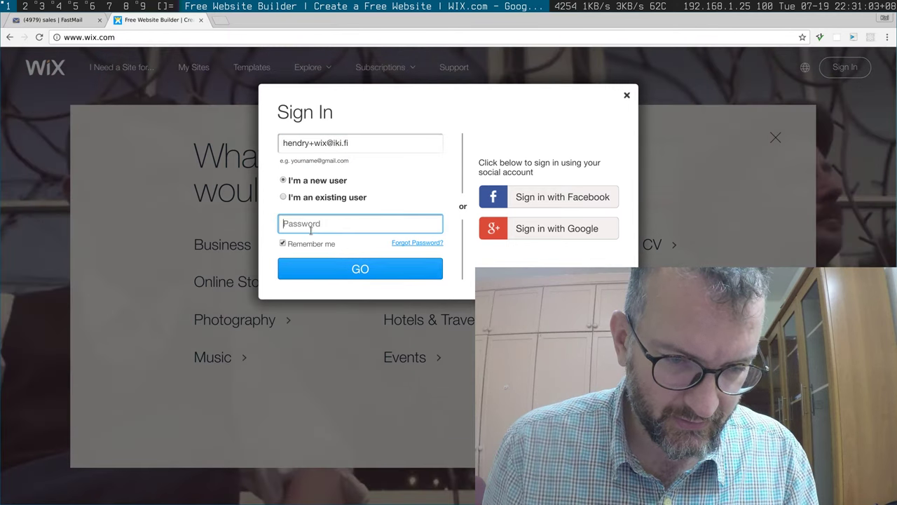
pyautogui.write('••••••')
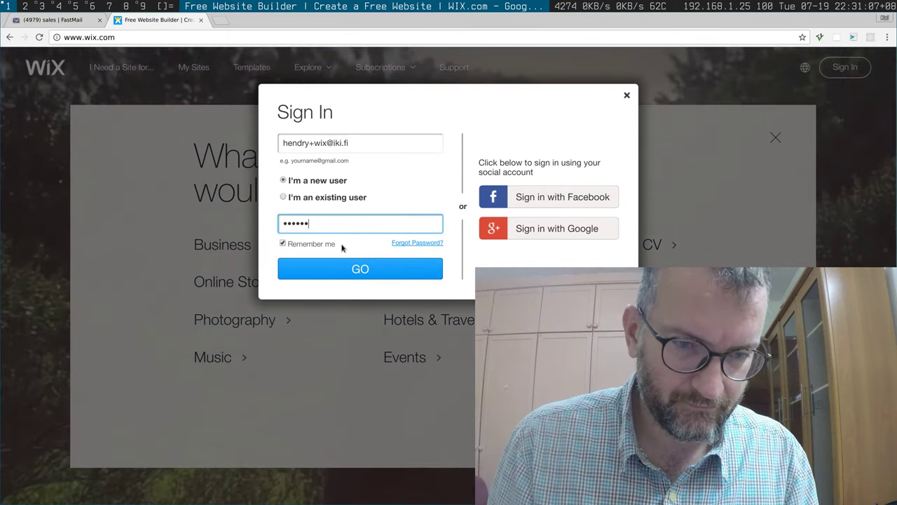
# Step: Continue as a new user, repeat the email and password, and create the account
pyautogui.click(393, 269)
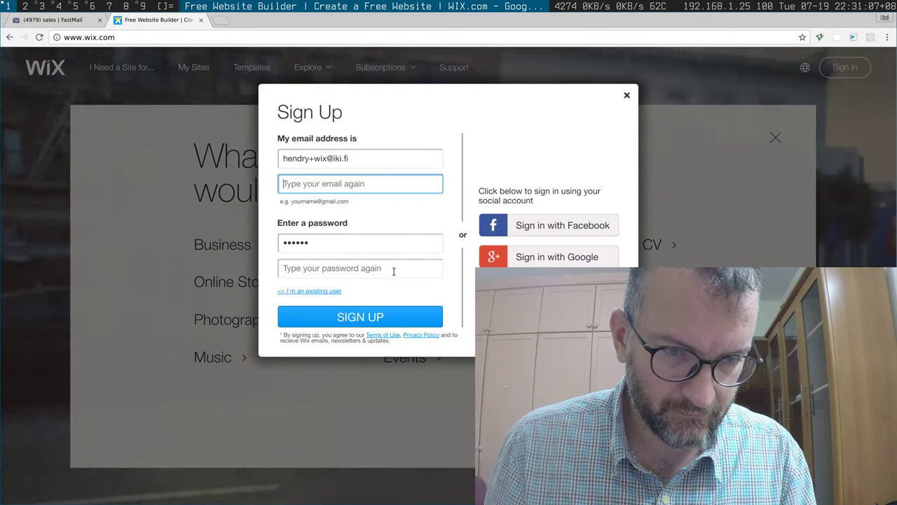
pyautogui.click(394, 270)
pyautogui.write('••••••')
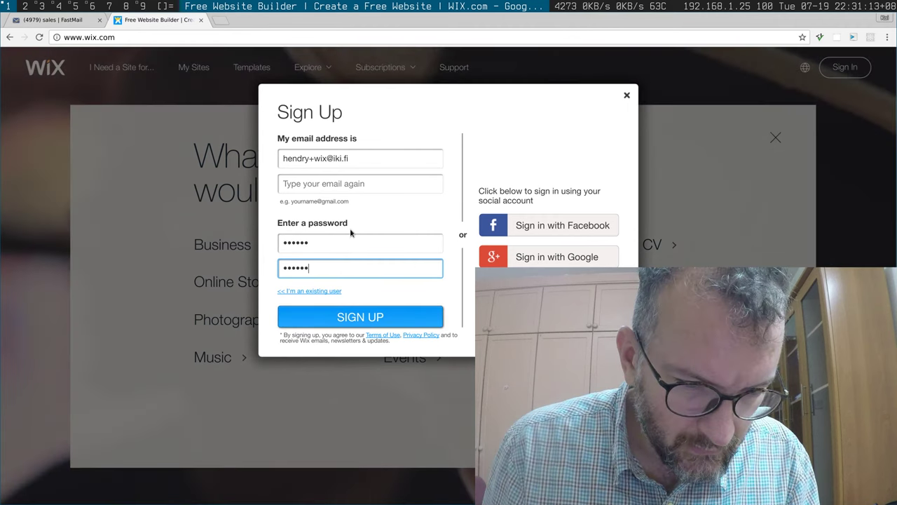
pyautogui.hotkey('shift', 'Tab')
pyautogui.hotkey('shift', 'Tab')
pyautogui.hotkey('ctrl', 'v')
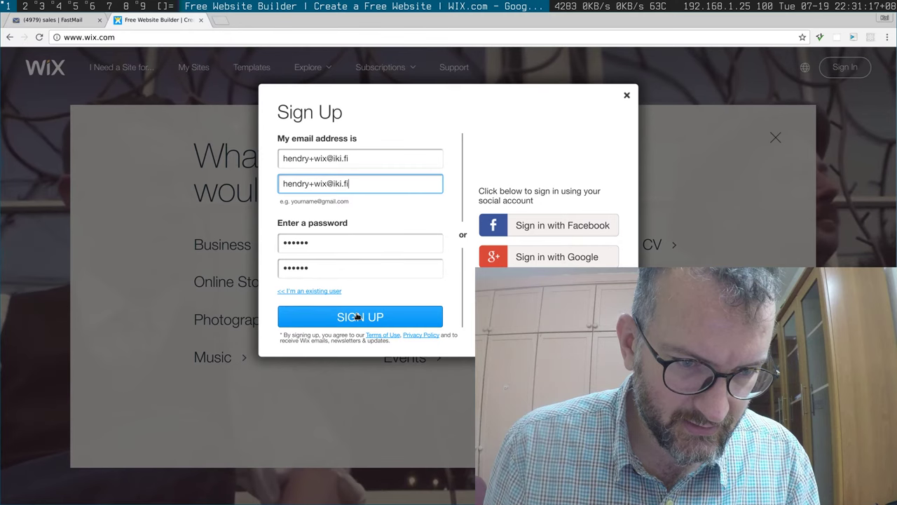
pyautogui.click(357, 317)
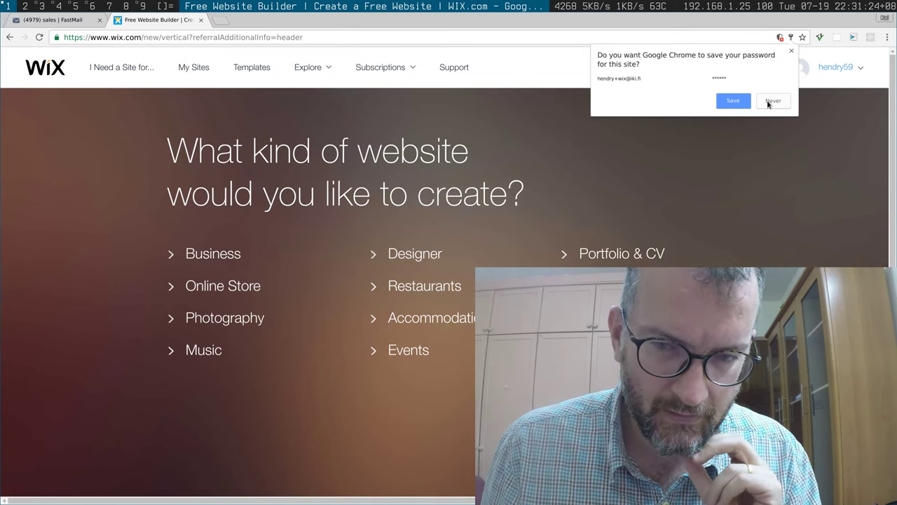
# Step: Decline saving the password, filter Templates to Blank Templates, and edit a blank template
pyautogui.click(767, 103)
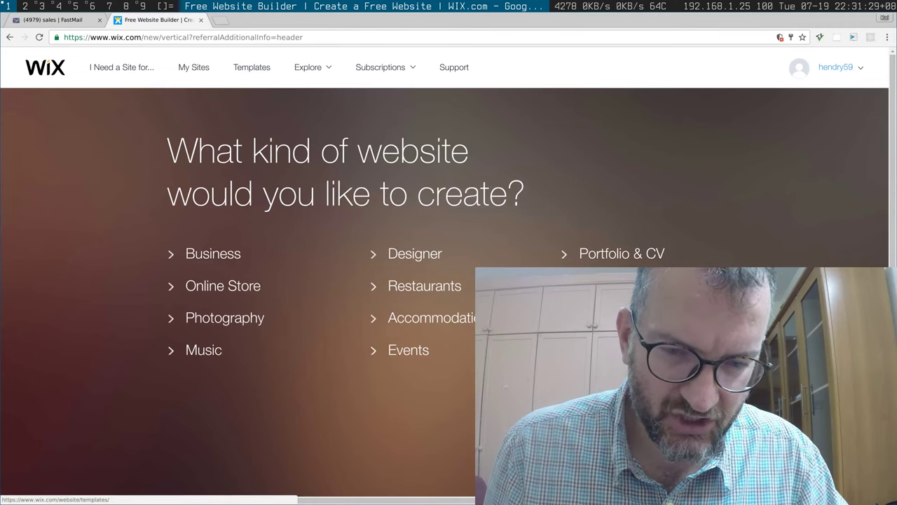
pyautogui.click(207, 263)
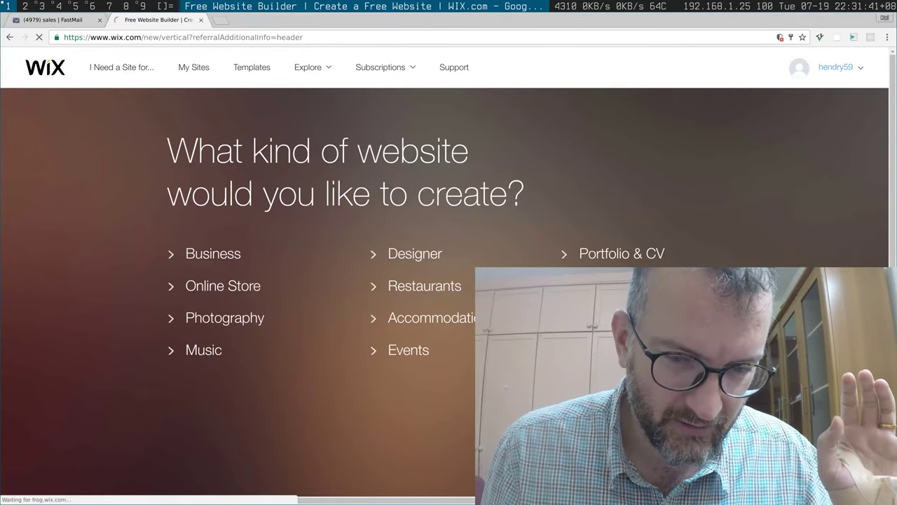
pyautogui.click(251, 66)
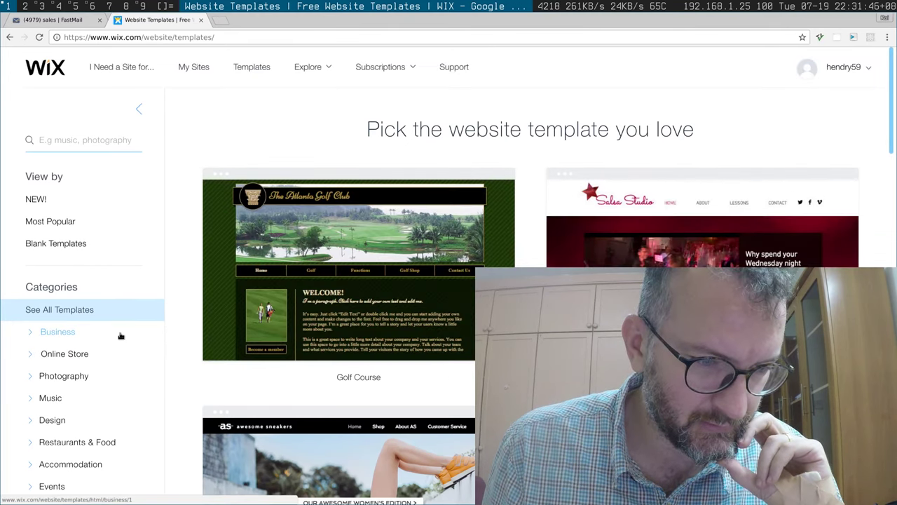
pyautogui.scroll(-3, 125, 340)
pyautogui.scroll(-2, 124, 340)
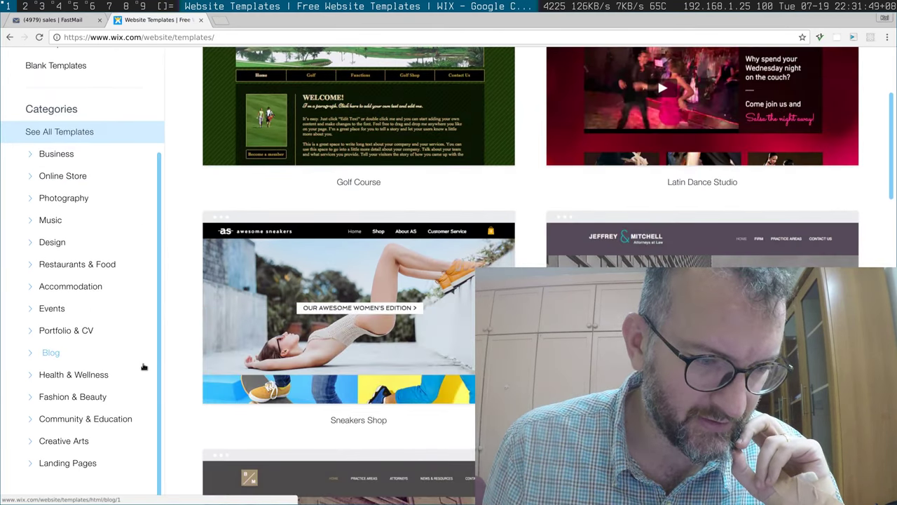
pyautogui.scroll(2, 143, 366)
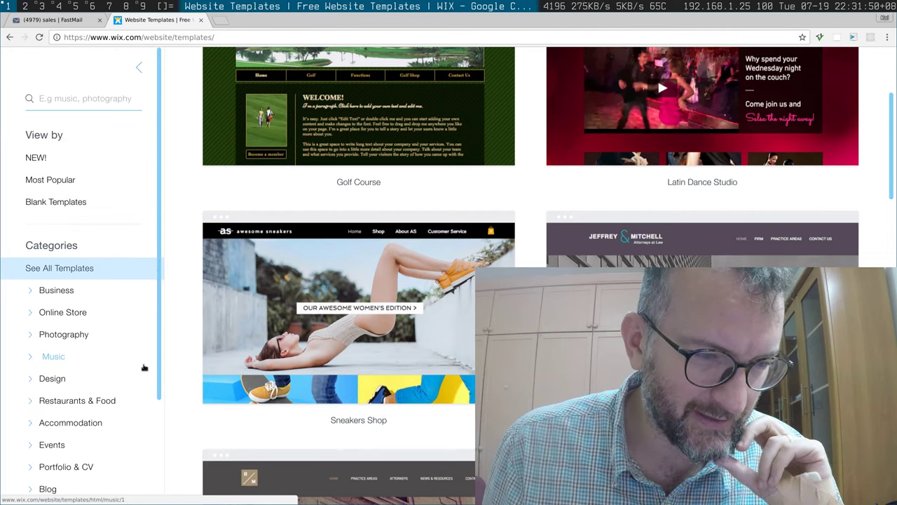
pyautogui.click(69, 203)
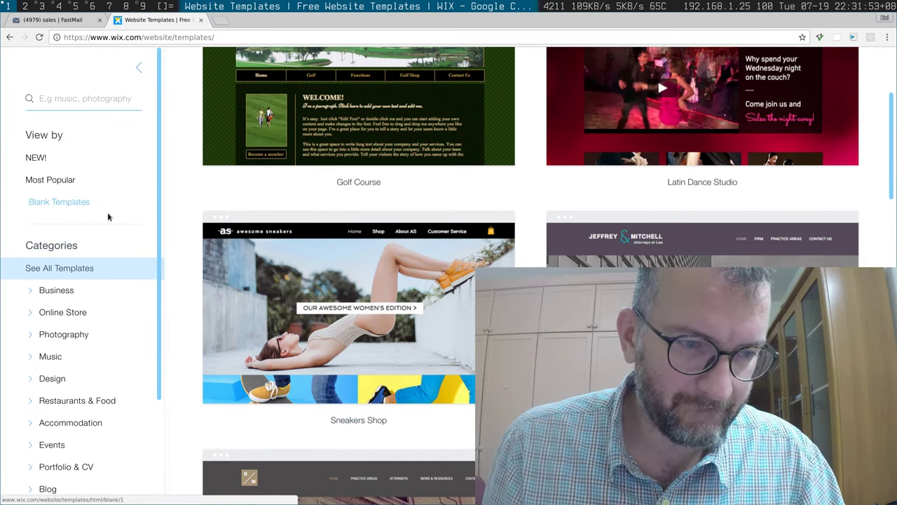
pyautogui.scroll(5, 341, 231)
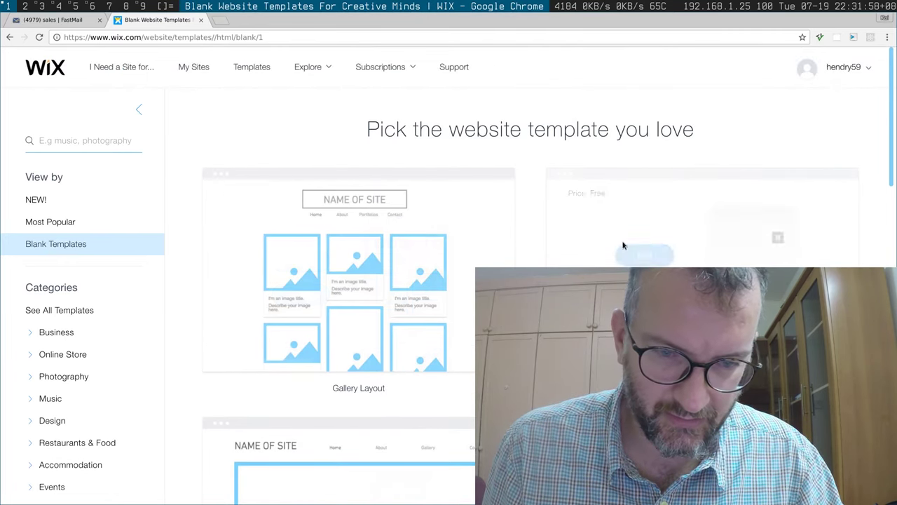
pyautogui.click(645, 256)
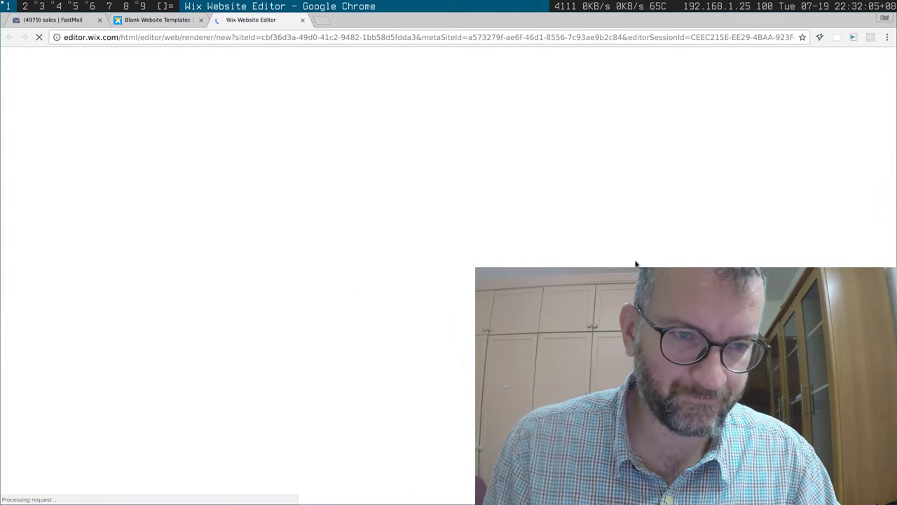
# Step: Google 'flights from DURBAN' in a new tab and expand all 15 non-stop cities
pyautogui.hotkey('ctrl', 't')
pyautogui.write('google.com')
pyautogui.press('Return')
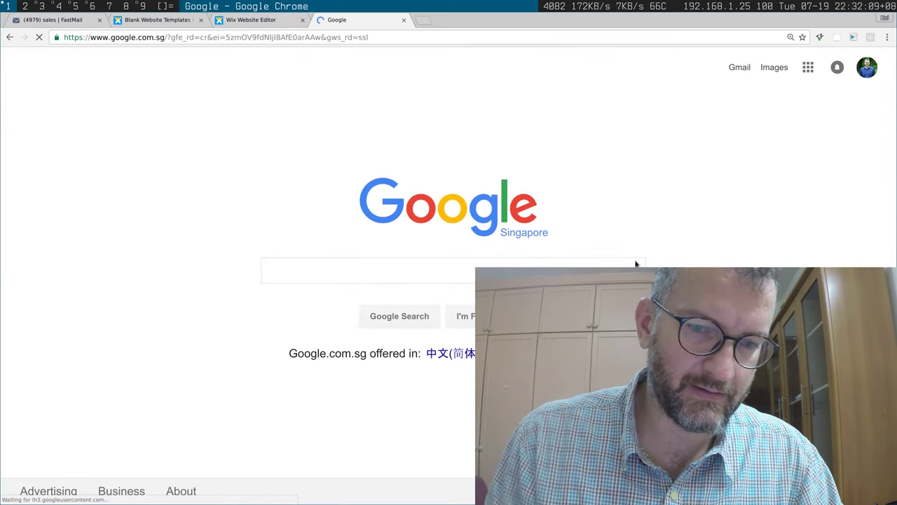
pyautogui.write('fli')
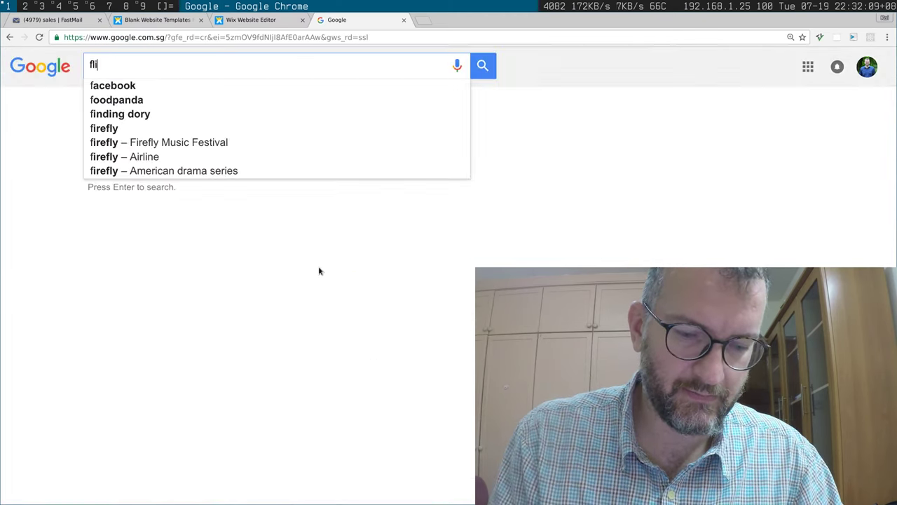
pyautogui.write('ghts from DURB')
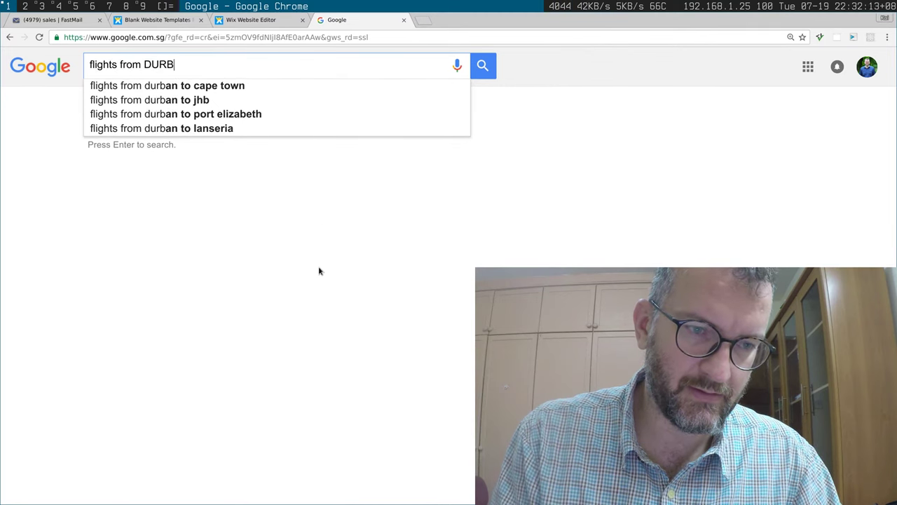
pyautogui.write('AN')
pyautogui.press('Return')
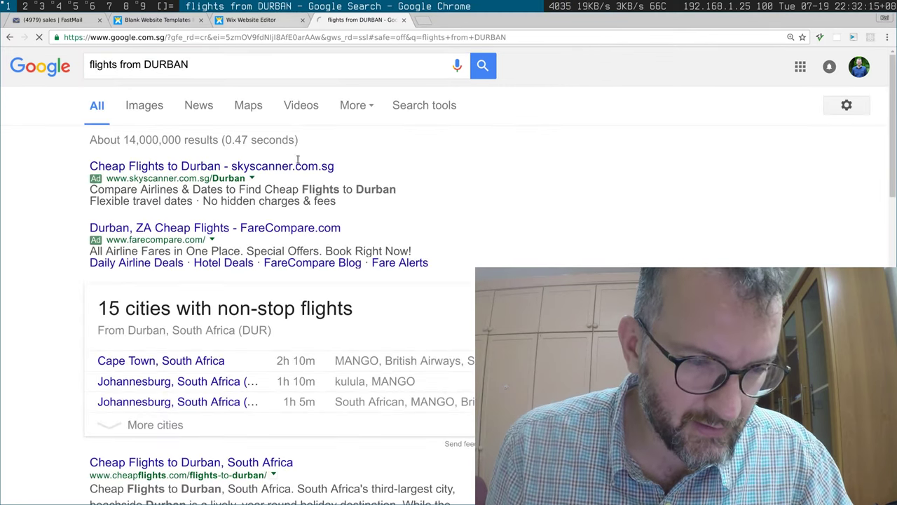
pyautogui.click(172, 424)
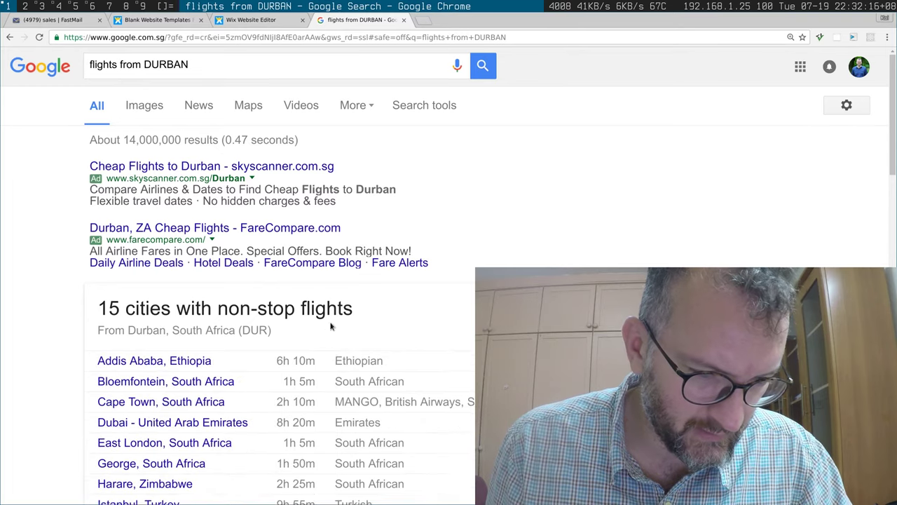
pyautogui.scroll(-5, 332, 329)
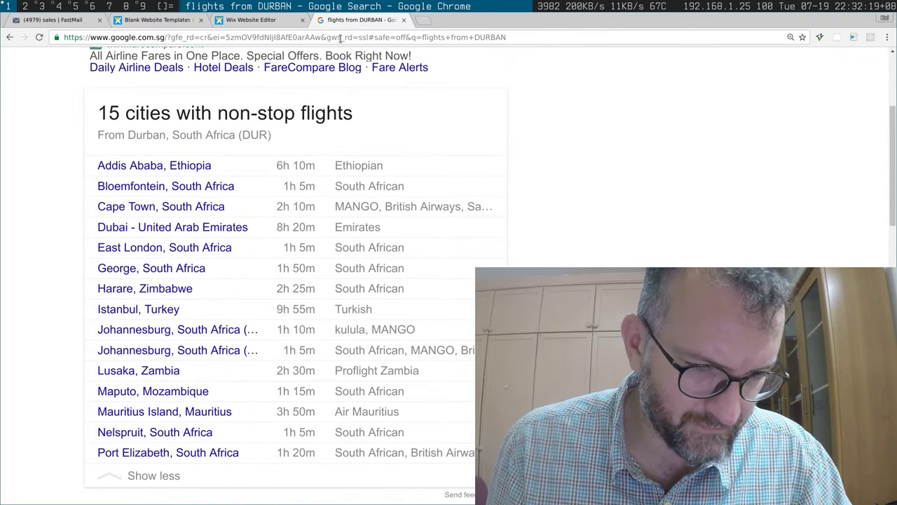
# Step: Return to the Wix Editor, close the flight results tab, and dismiss the welcome message
pyautogui.click(266, 20)
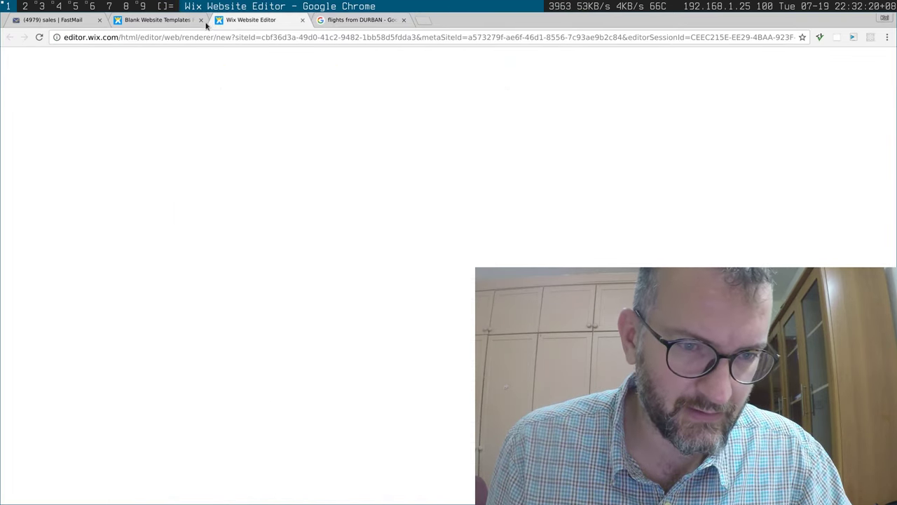
pyautogui.click(378, 20)
pyautogui.click(403, 20)
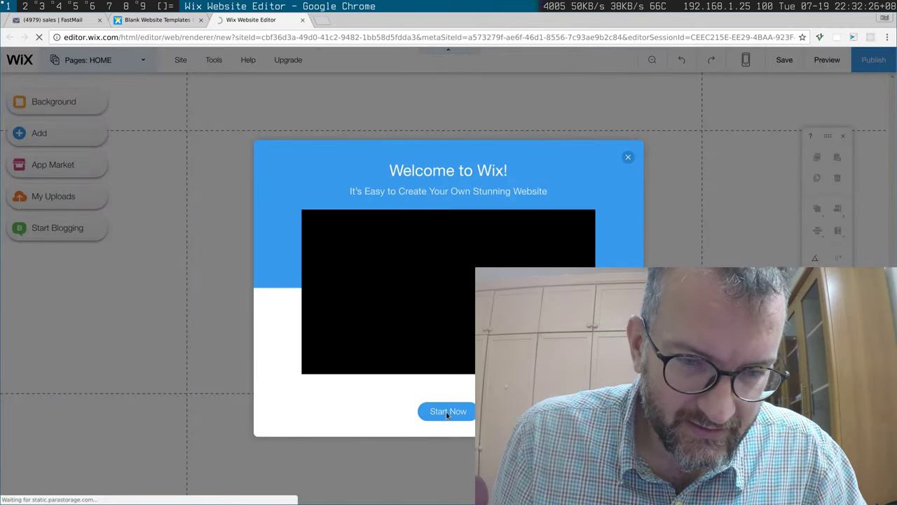
pyautogui.click(629, 157)
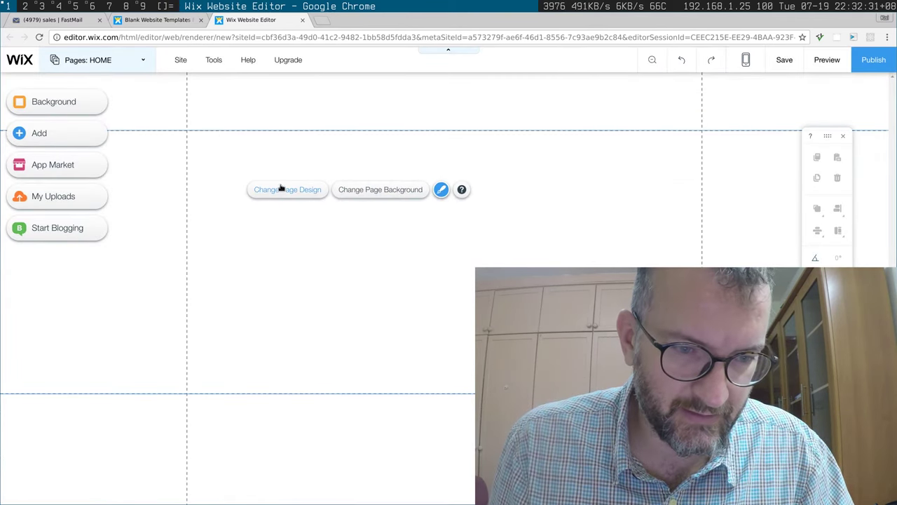
pyautogui.click(280, 189)
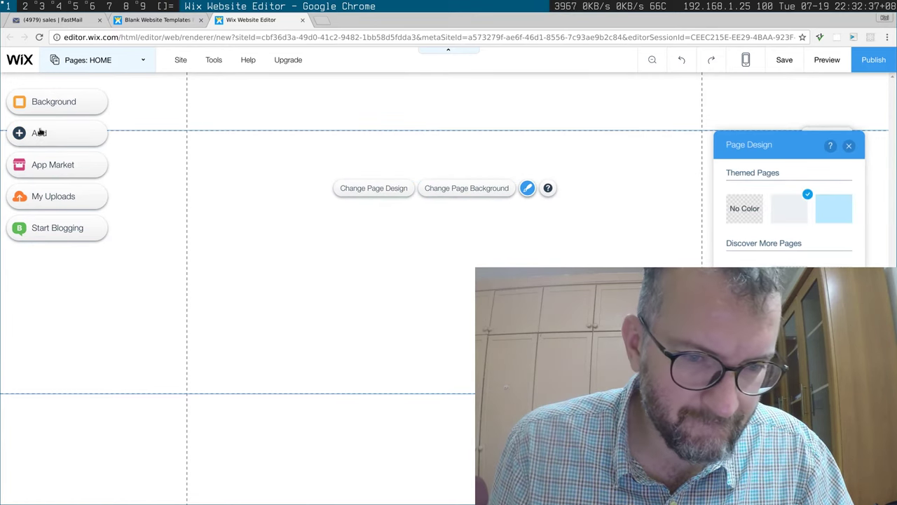
# Step: Add a Site Title text box and change its text to 'Flights from Durban'
pyautogui.click(103, 146)
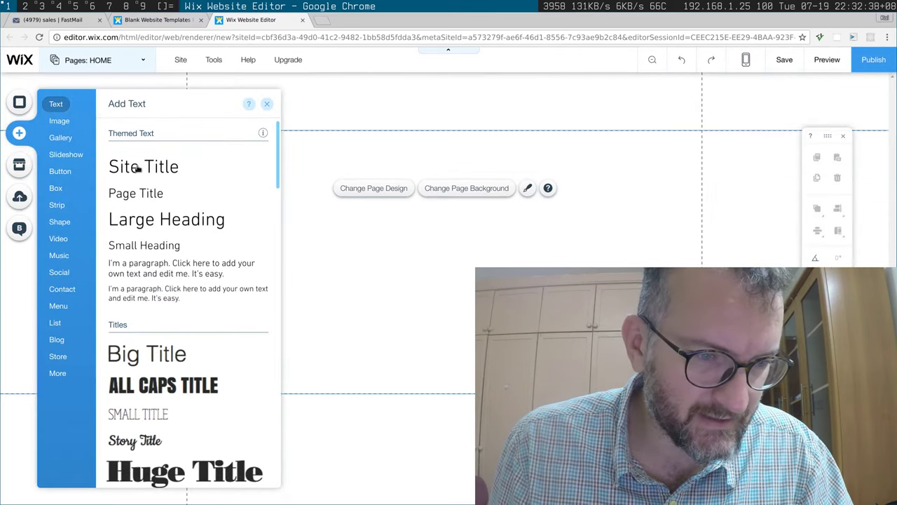
pyautogui.click(171, 167)
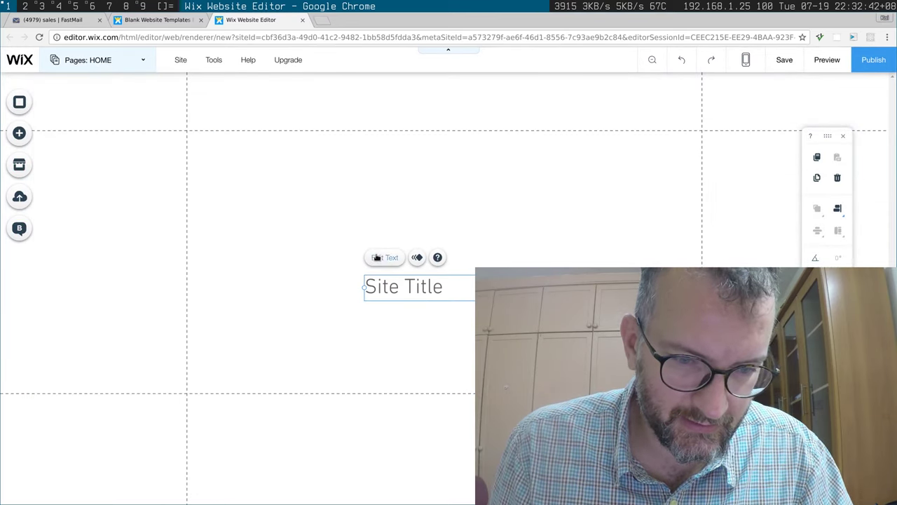
pyautogui.doubleClick(404, 286)
pyautogui.press('Menu')
pyautogui.press('Escape')
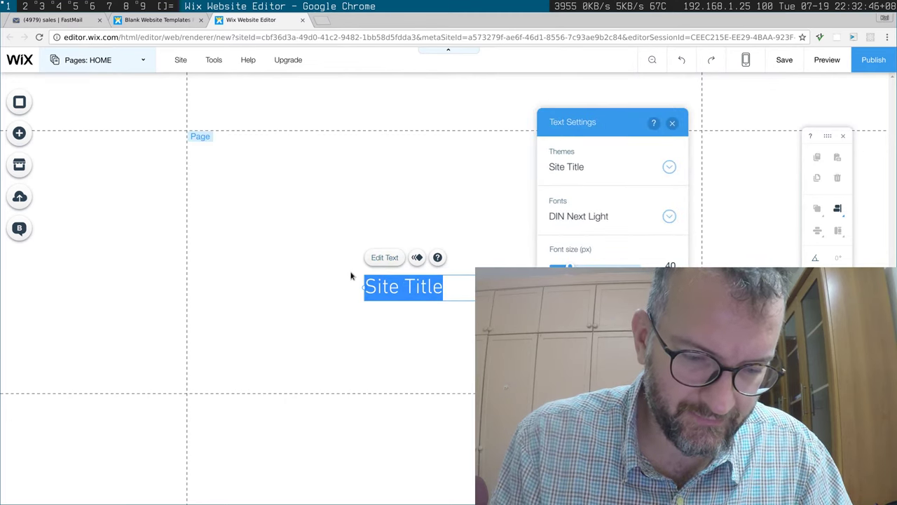
pyautogui.write('Flights from')
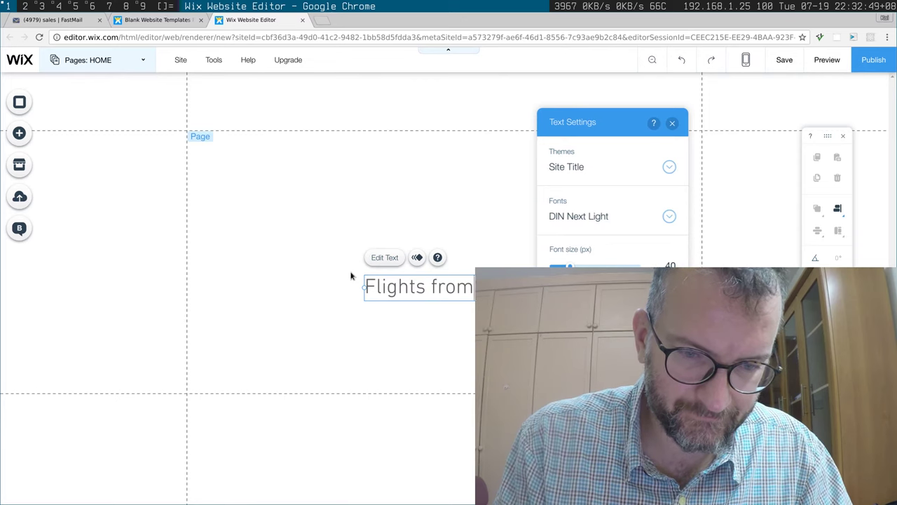
pyautogui.write(' Durban')
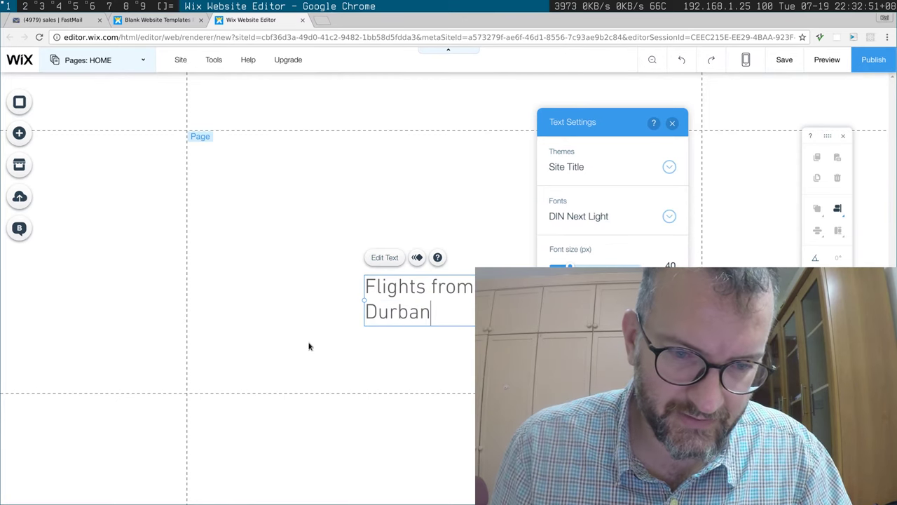
pyautogui.click(463, 218)
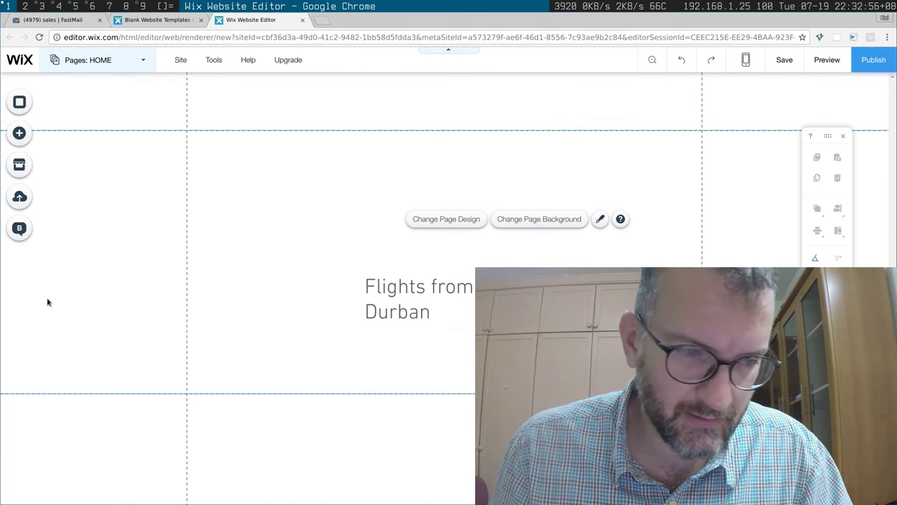
# Step: Add a paragraph text box to the page from the Text elements
pyautogui.click(20, 133)
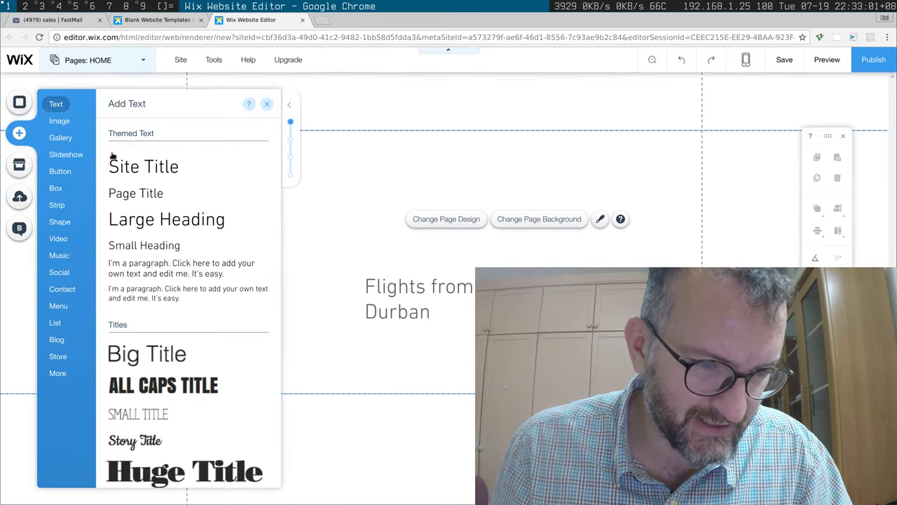
pyautogui.click(60, 137)
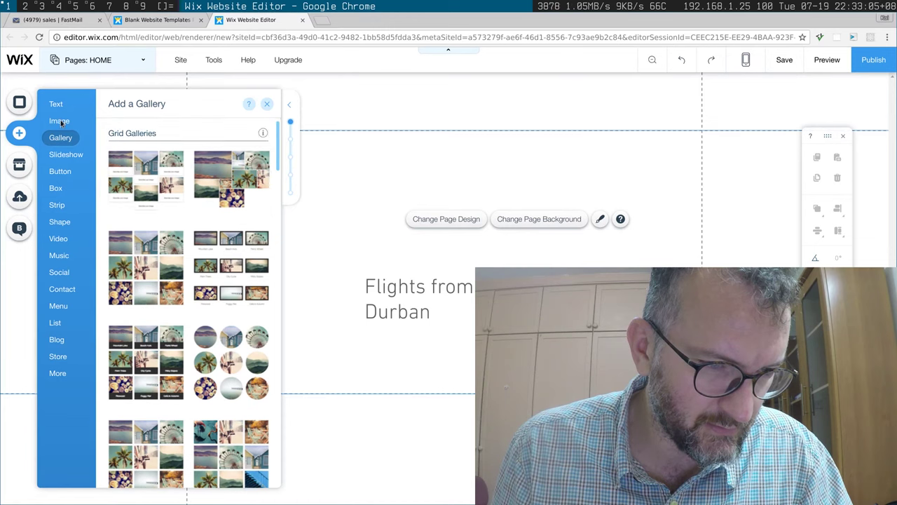
pyautogui.scroll(5, 116, 189)
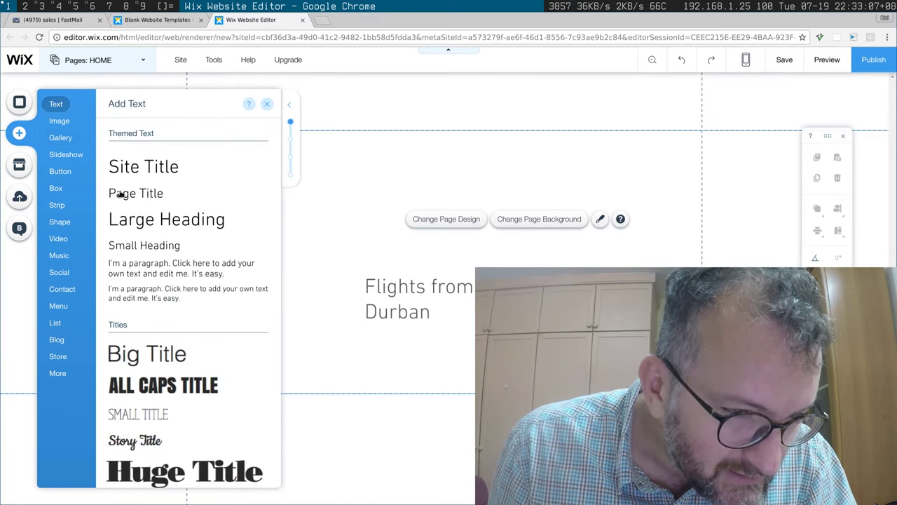
pyautogui.scroll(-5, 144, 207)
pyautogui.scroll(-2, 155, 230)
pyautogui.scroll(4, 161, 221)
pyautogui.scroll(1, 164, 214)
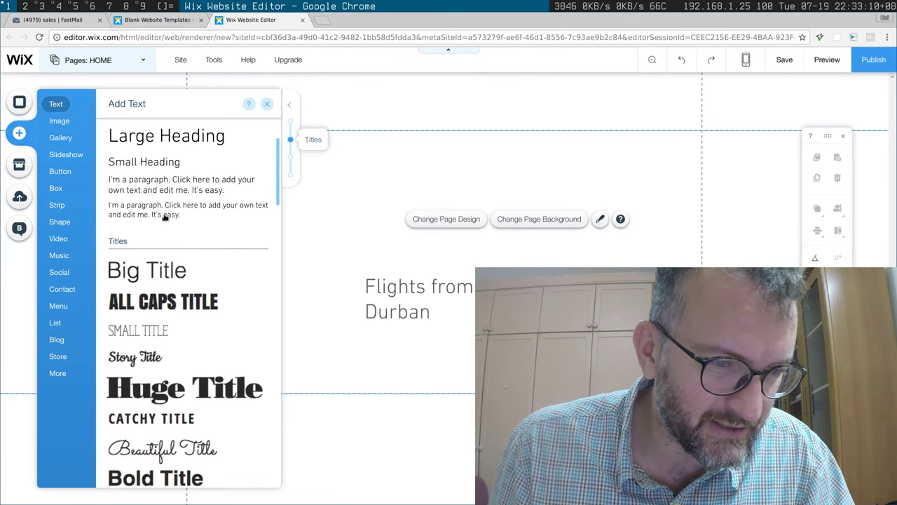
pyautogui.click(142, 186)
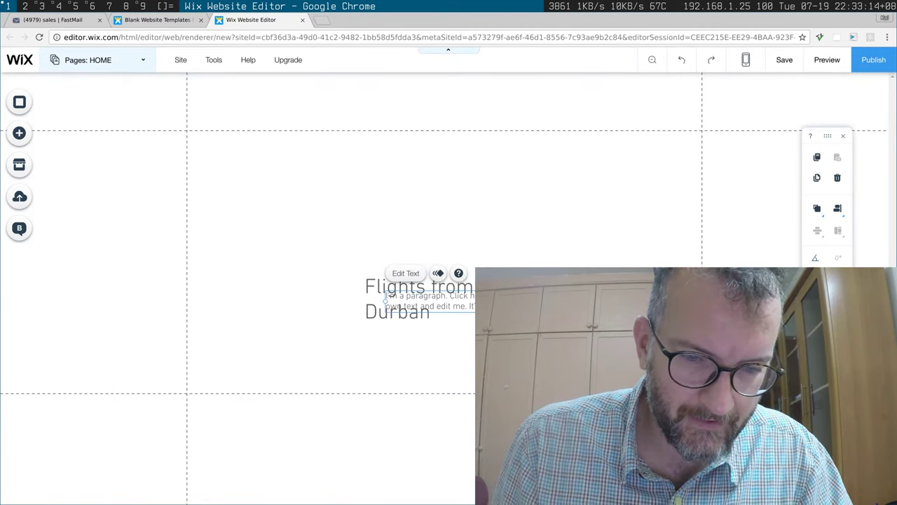
# Step: Replace the placeholder paragraph text with the country list, starting with 'South Africa'
pyautogui.doubleClick(430, 300)
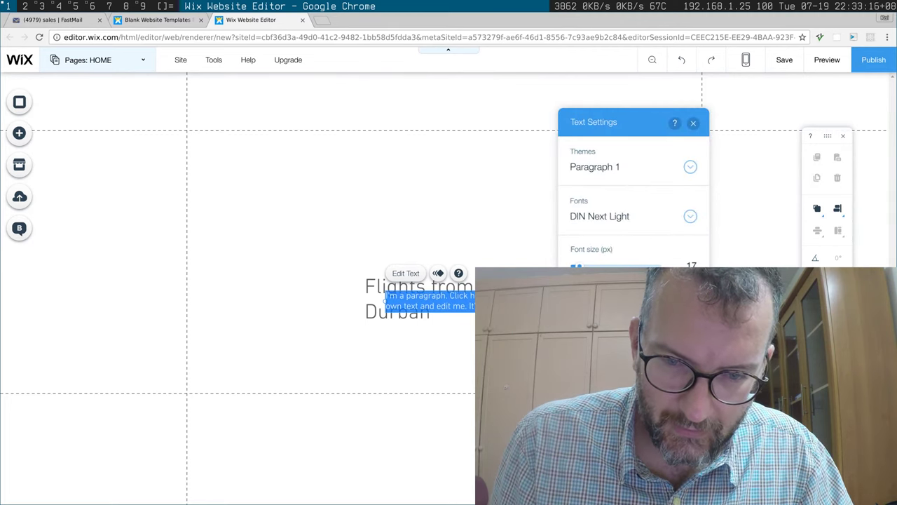
pyautogui.click(391, 296)
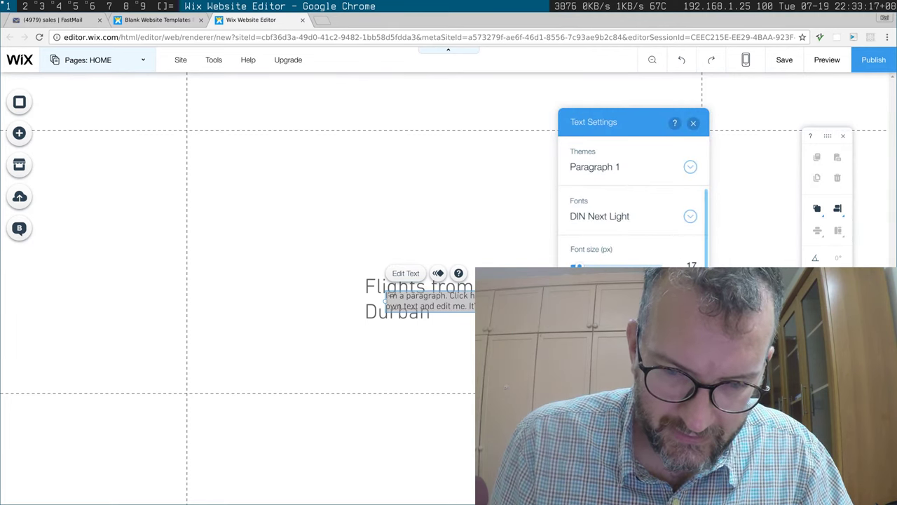
pyautogui.hotkey('ctrl', 'a')
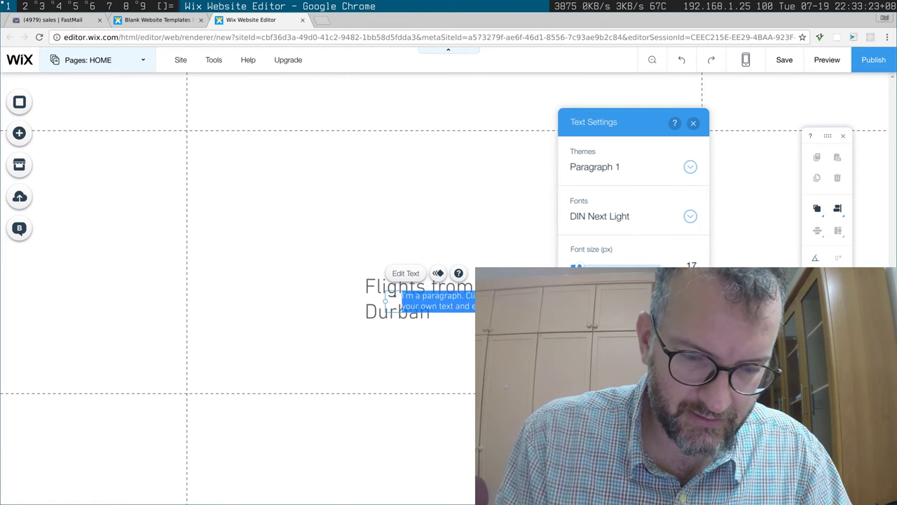
pyautogui.write('South Africa')
pyautogui.press('Return')
pyautogui.write('Fligh')
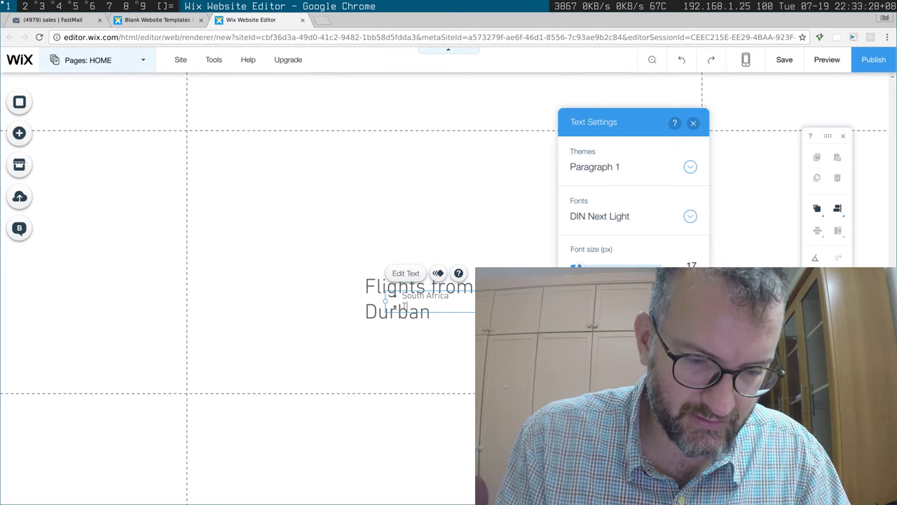
pyautogui.write('y')
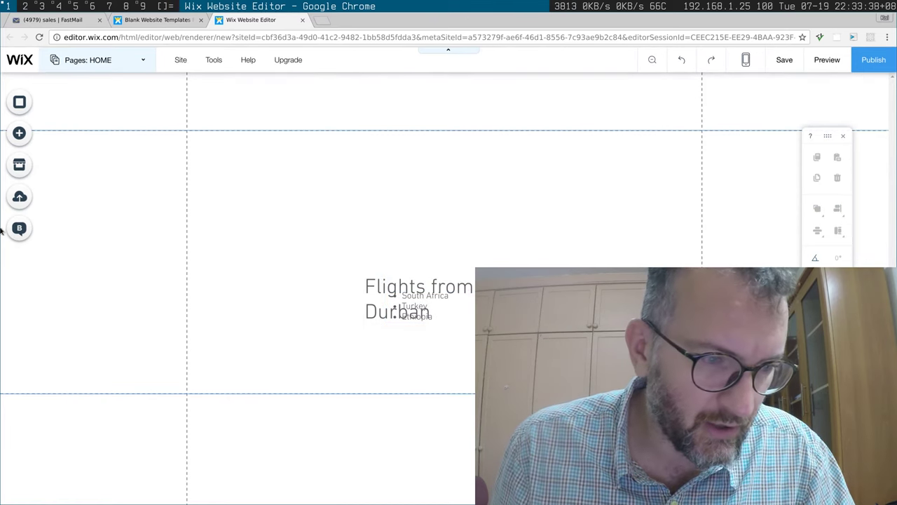
# Step: Drag the bulleted list below the Flights from Durban heading
pyautogui.moveTo(4, 231)
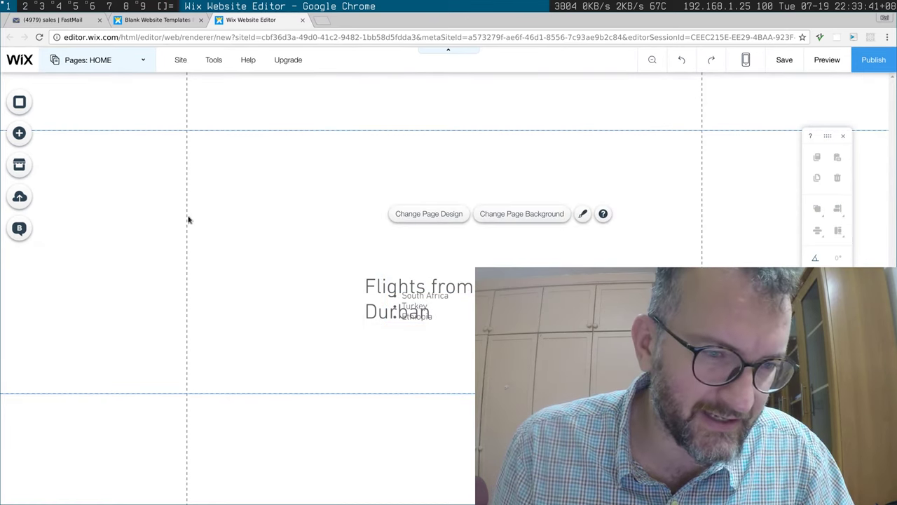
pyautogui.click(412, 304)
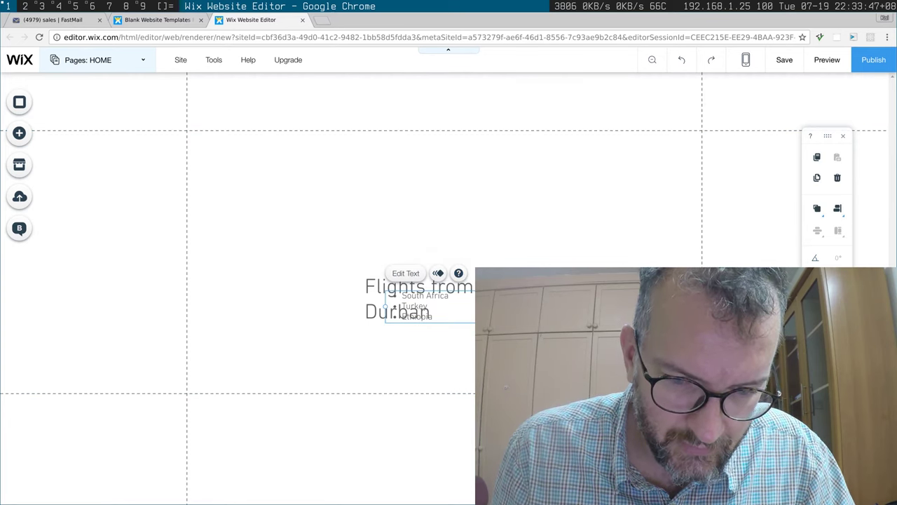
pyautogui.moveTo(438, 273); pyautogui.dragTo(445, 322)
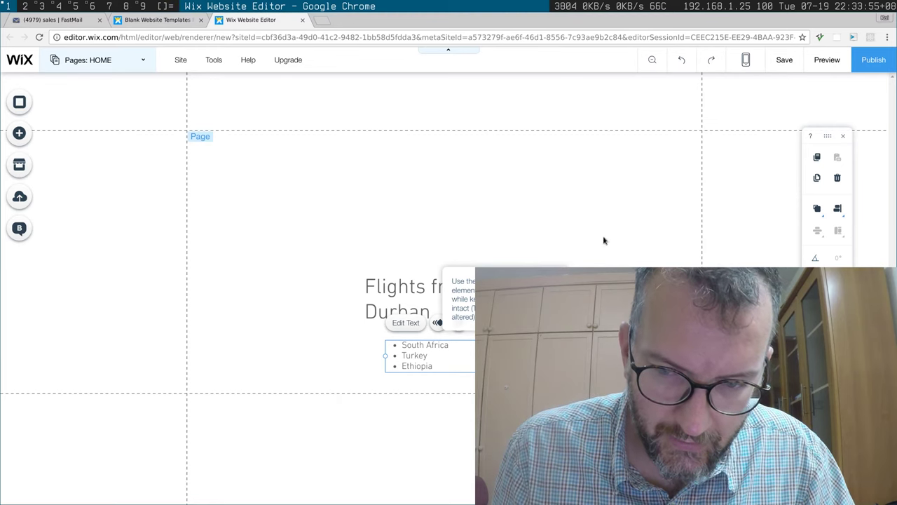
pyautogui.click(541, 195)
pyautogui.click(385, 288)
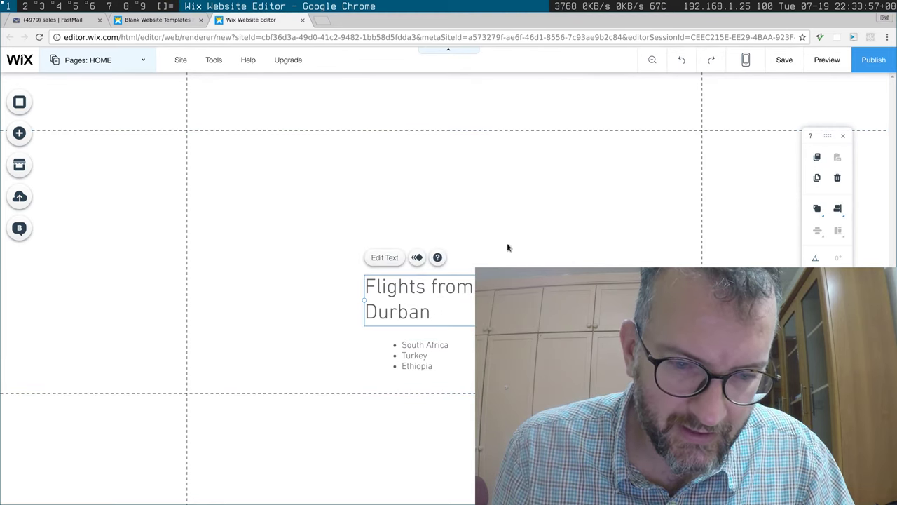
pyautogui.click(605, 180)
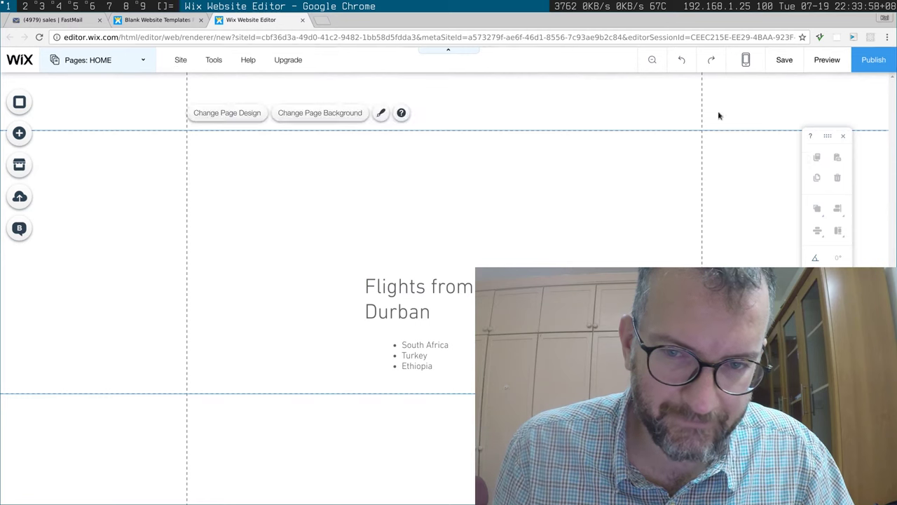
pyautogui.click(828, 60)
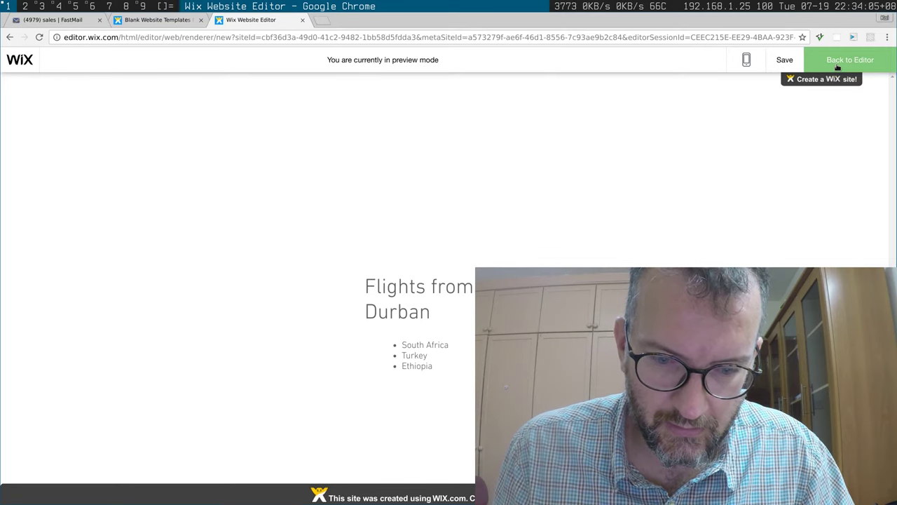
pyautogui.click(837, 63)
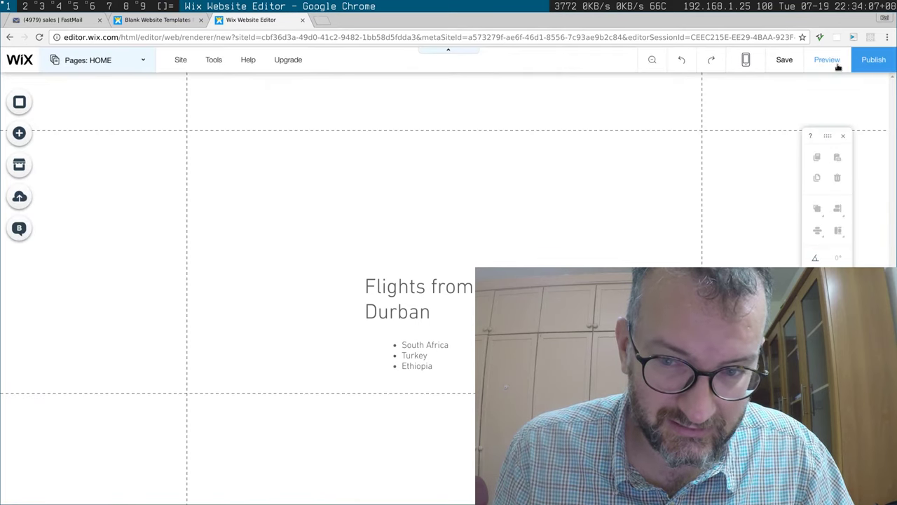
# Step: Save the site past the domain prompt, then publish it to its free wixsite address
pyautogui.click(778, 62)
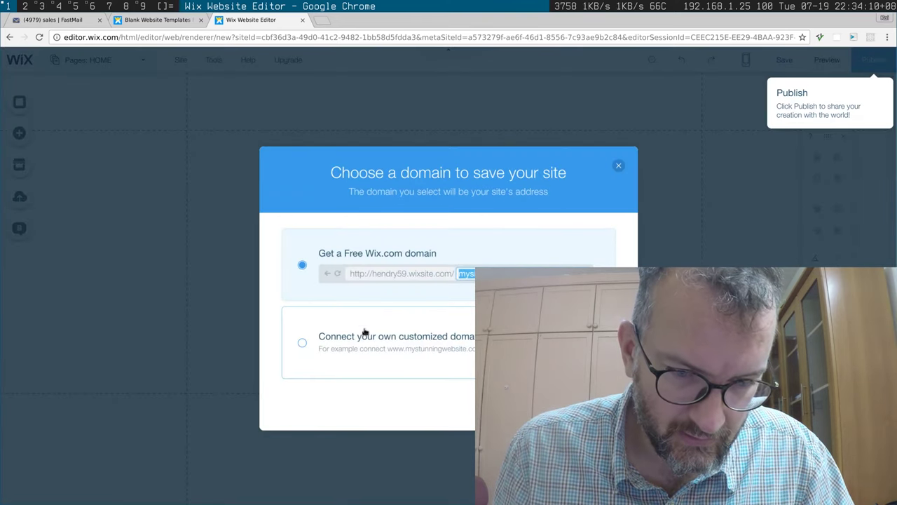
pyautogui.click(306, 344)
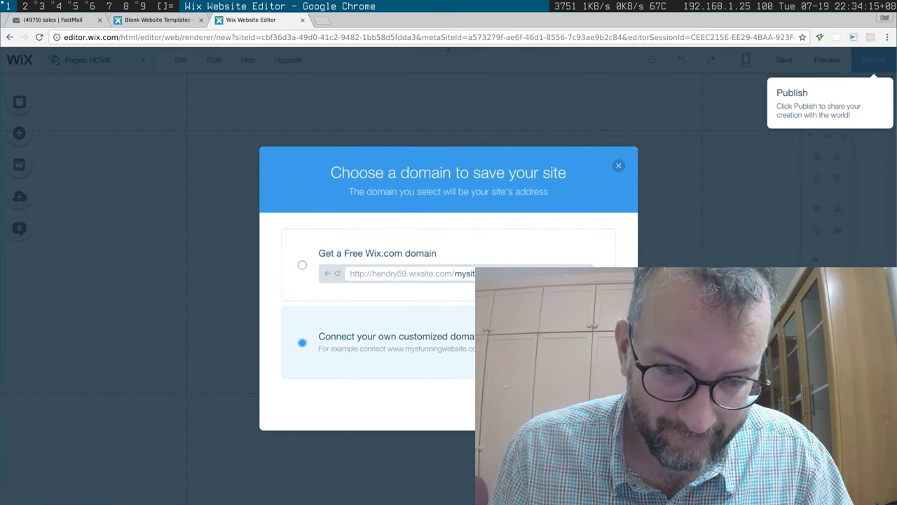
pyautogui.click(618, 165)
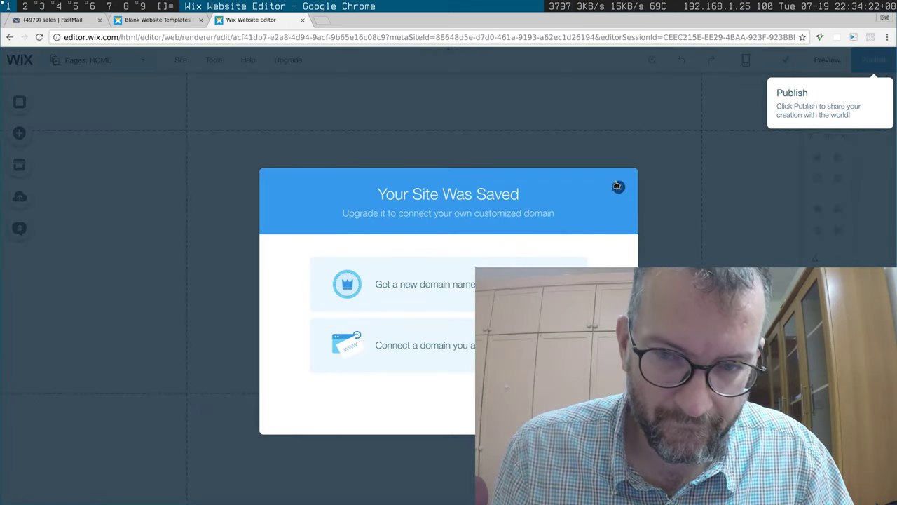
pyautogui.click(619, 187)
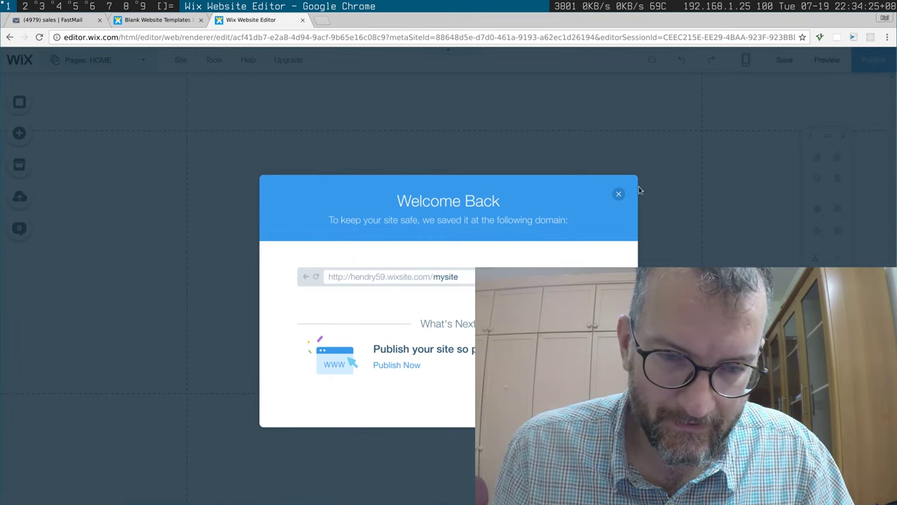
pyautogui.click(618, 193)
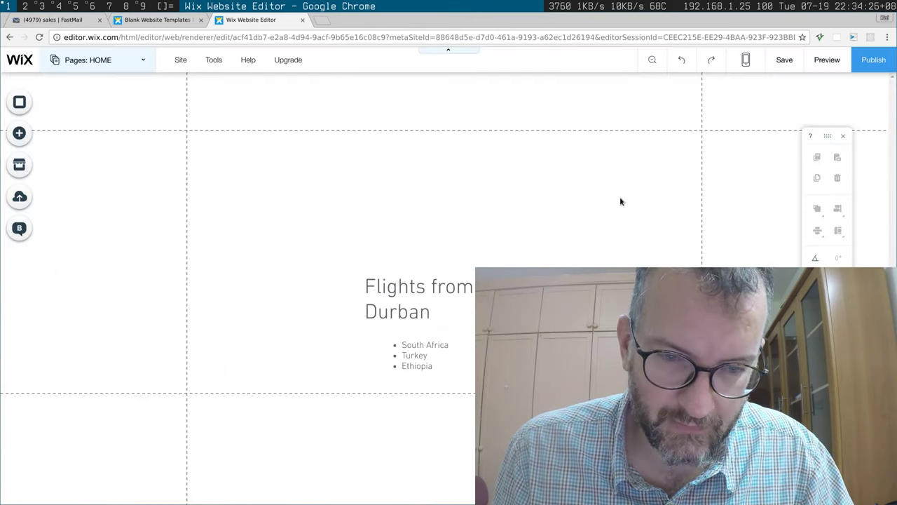
pyautogui.click(868, 60)
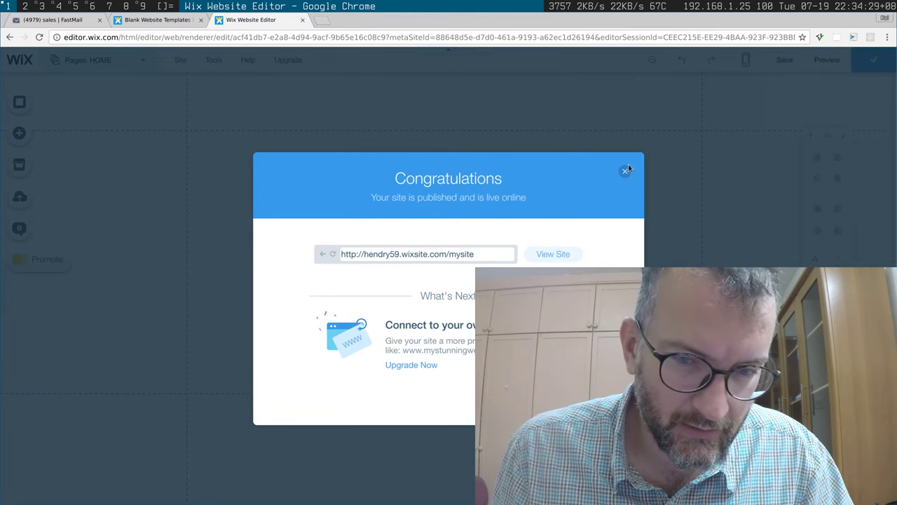
pyautogui.click(625, 172)
# Step: Preview the Flights from Durban page with its three-country bulleted list
pyautogui.moveTo(183, 64)
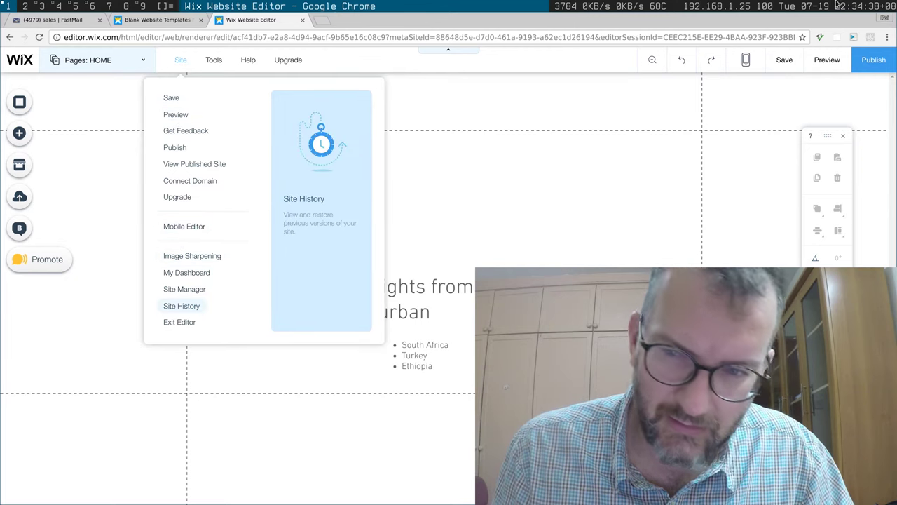
pyautogui.click(819, 59)
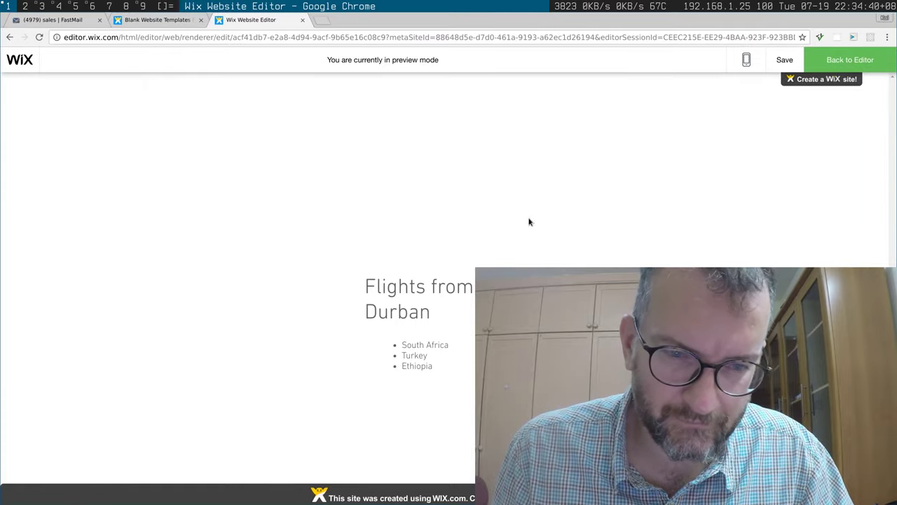
# Step: View the page source, search it for 'durban', and close the source tab
pyautogui.hotkey('ctrl', 'u')
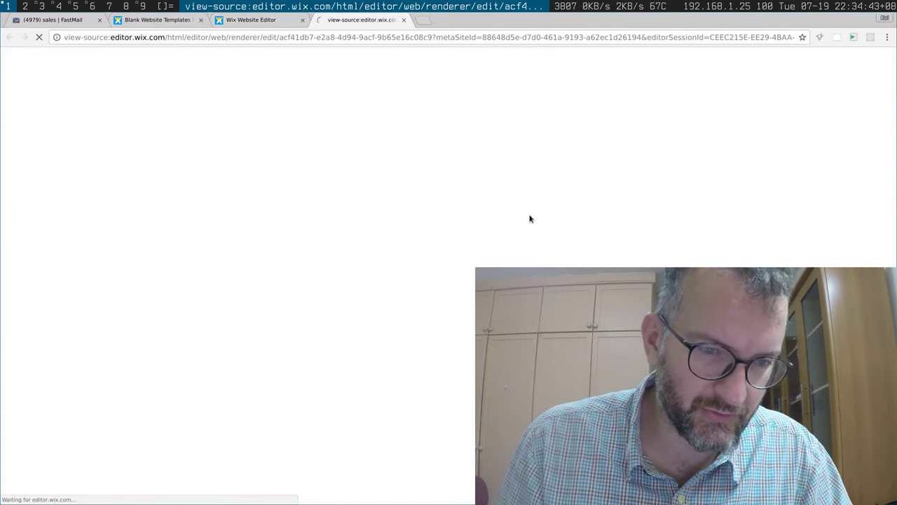
pyautogui.scroll(-1, 531, 217)
pyautogui.scroll(-15, 531, 217)
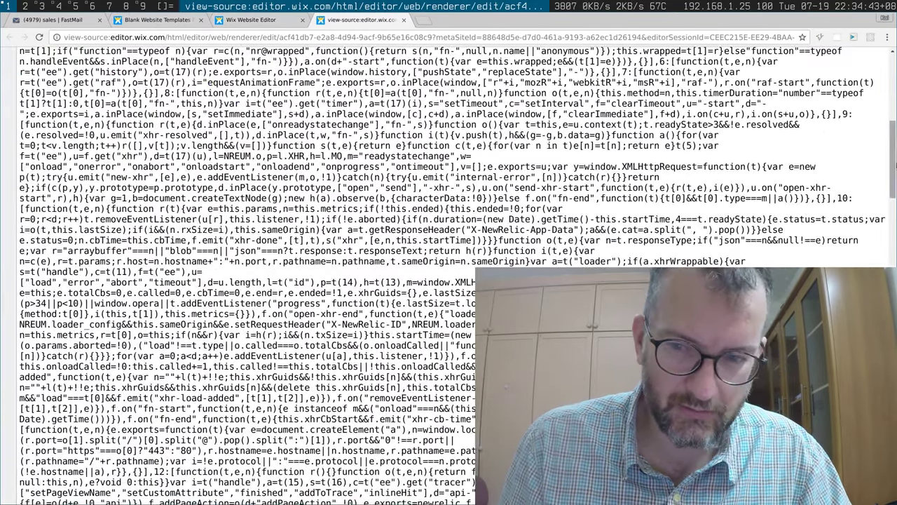
pyautogui.press('Home')
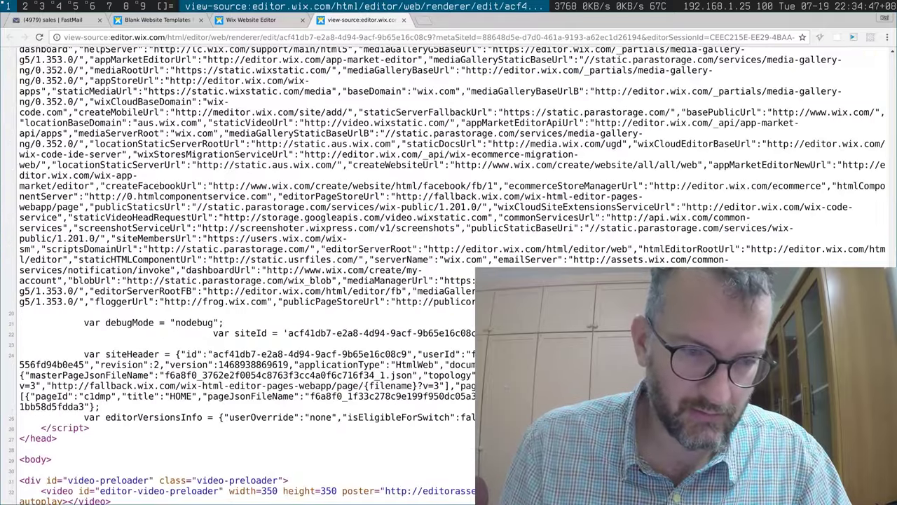
pyautogui.hotkey('ctrl', 'f')
pyautogui.write('durban')
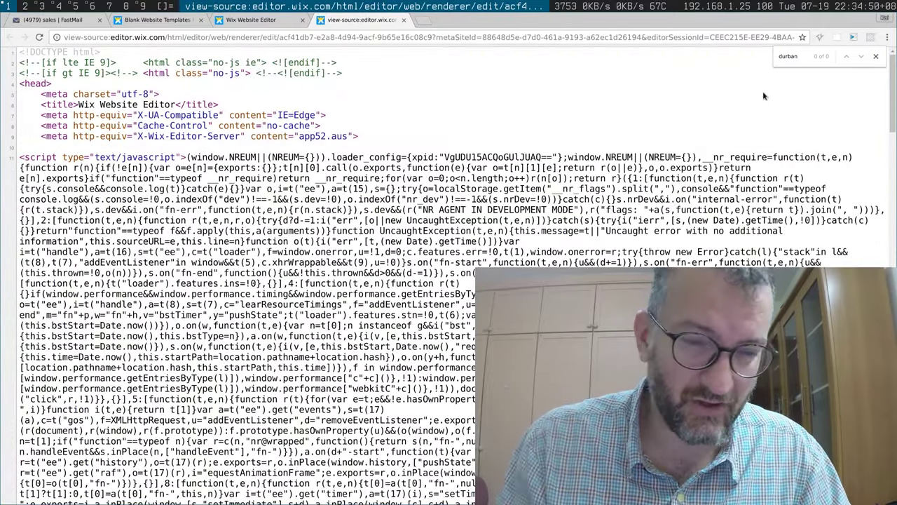
pyautogui.hotkey('ctrl', 'w')
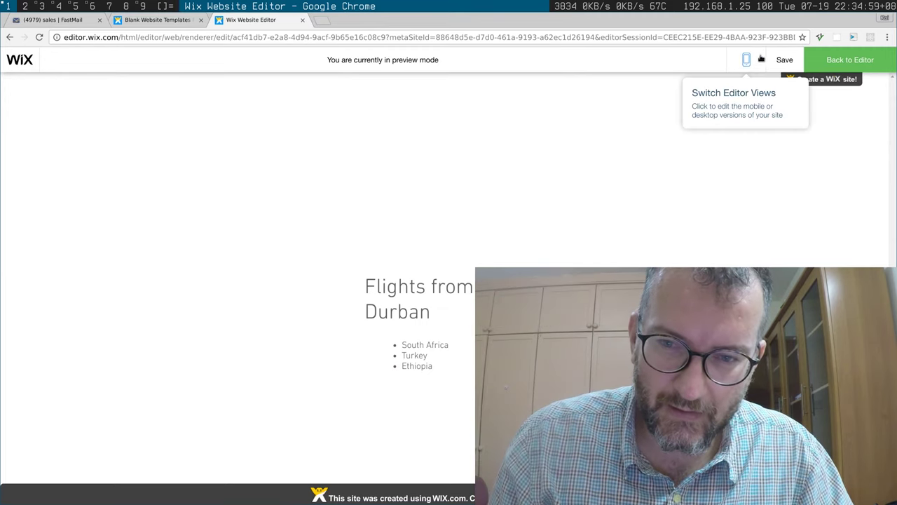
# Step: Exit preview, check the Pages list, and open Upgrade > Compare Plans
pyautogui.click(845, 60)
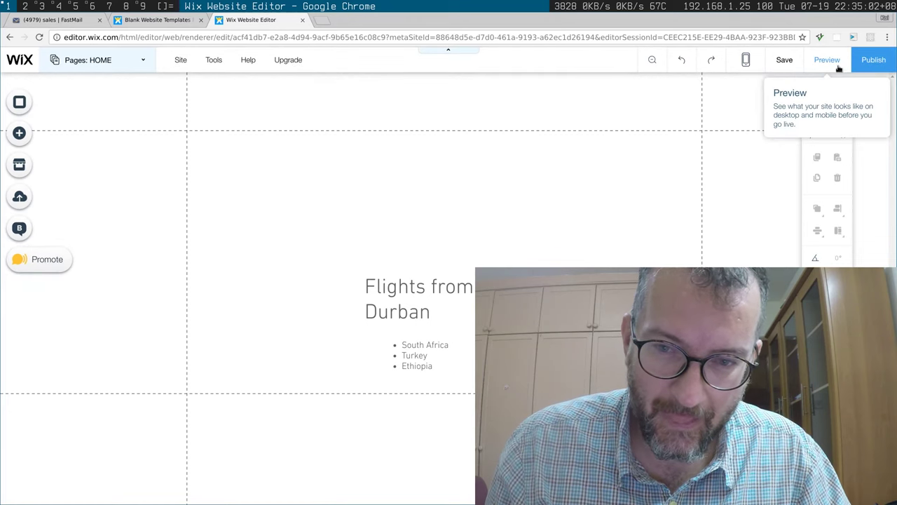
pyautogui.click(84, 61)
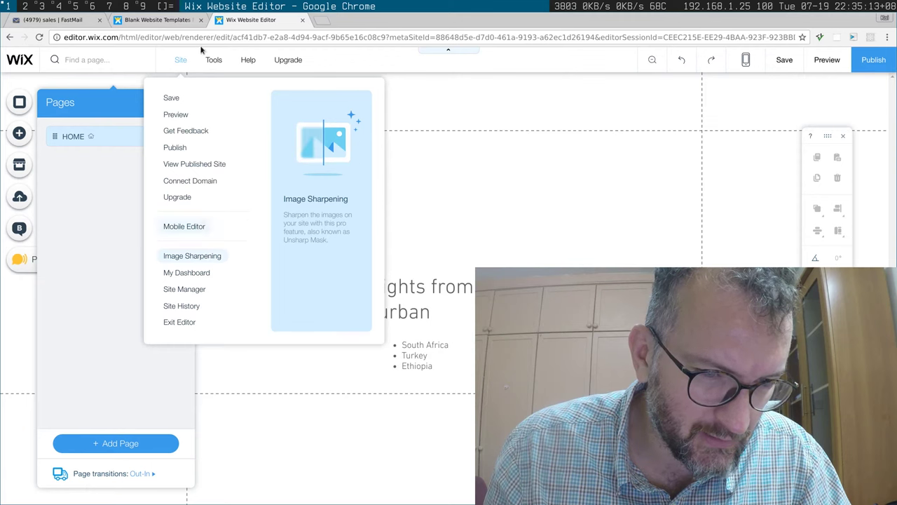
pyautogui.moveTo(264, 56)
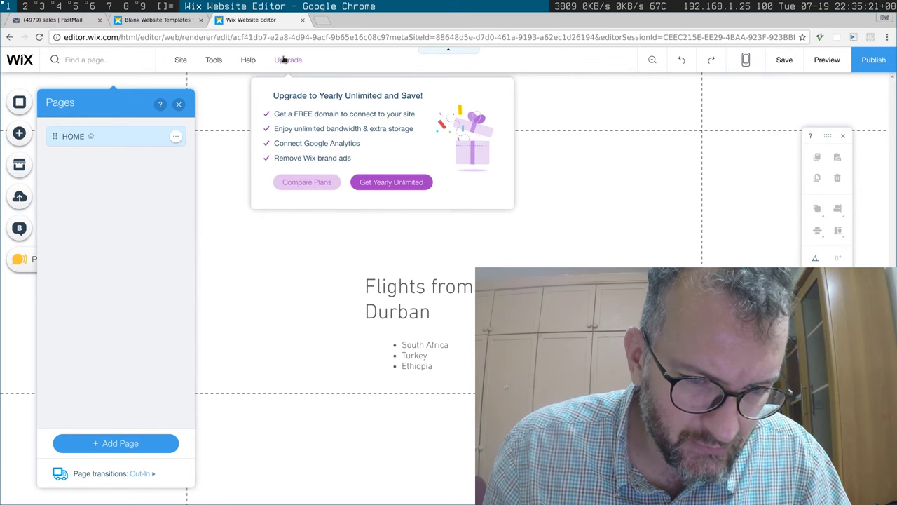
pyautogui.click(303, 183)
pyautogui.click(300, 165)
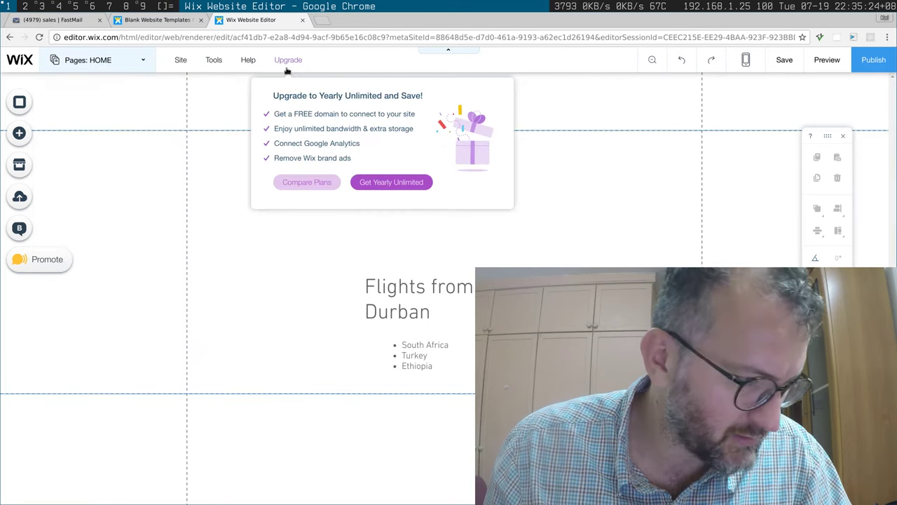
pyautogui.click(316, 185)
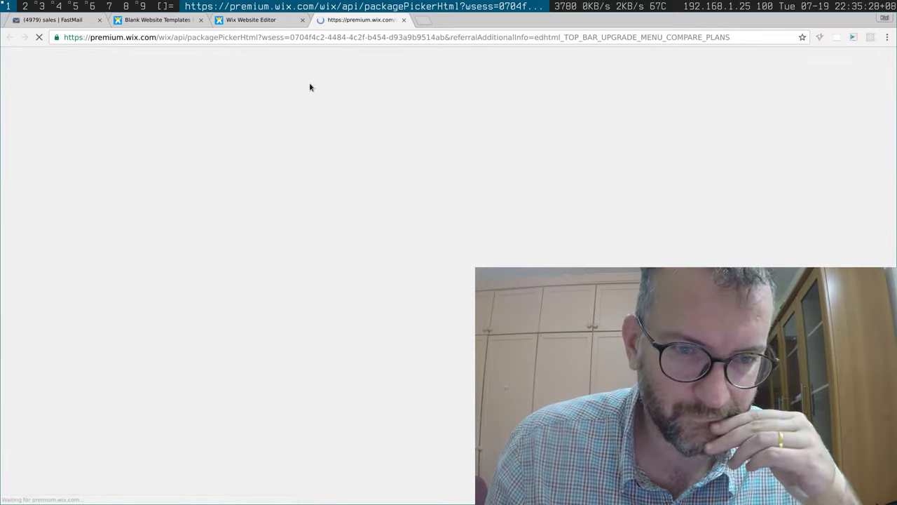
# Step: Flip to the site editor tab and back to the Wix premium plans page as it loads
pyautogui.click(287, 20)
pyautogui.click(331, 24)
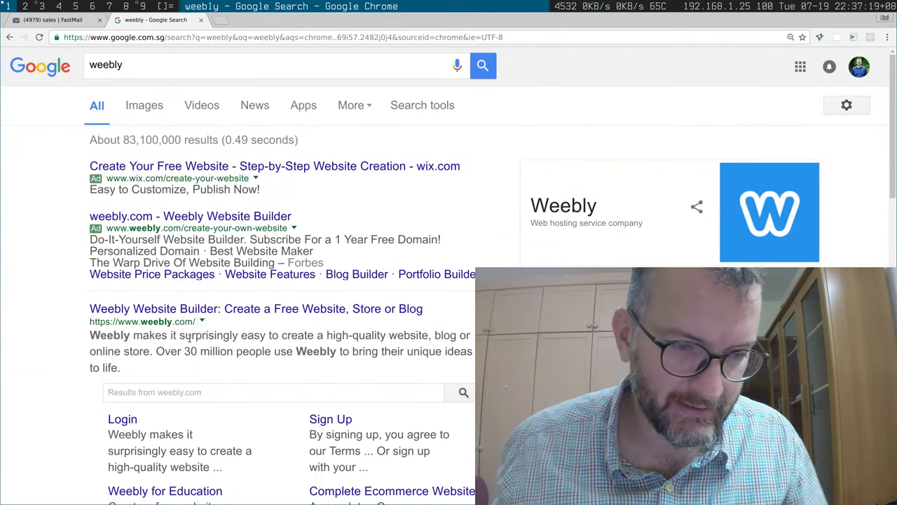
# Step: Open the 'Weebly Website Builder: Create a Free Website, Store or Blog' search result
pyautogui.click(257, 310)
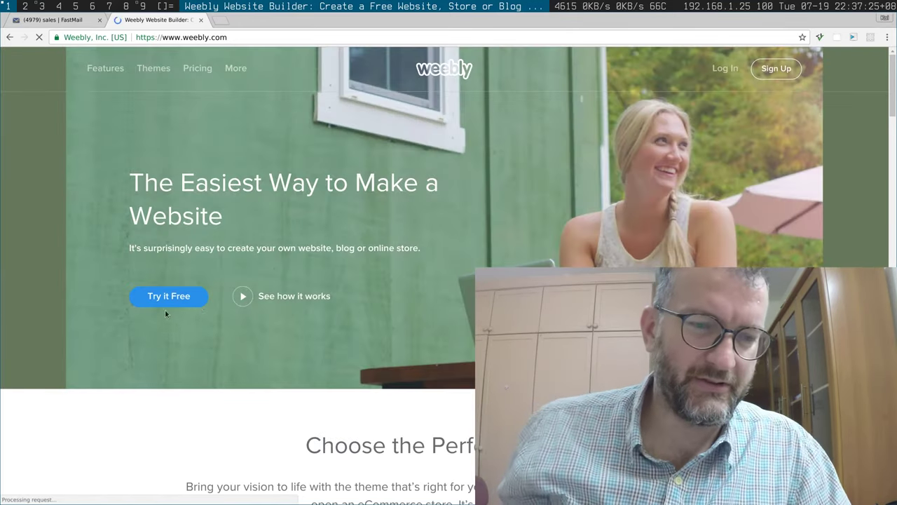
# Step: Sign up for a free Weebly account with the user's full name, e-mail address and password
pyautogui.click(169, 301)
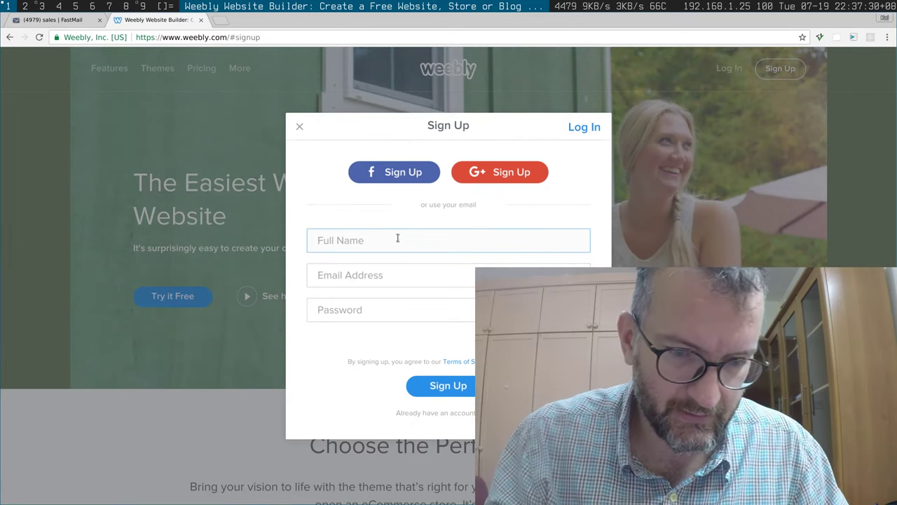
pyautogui.press('Tab')
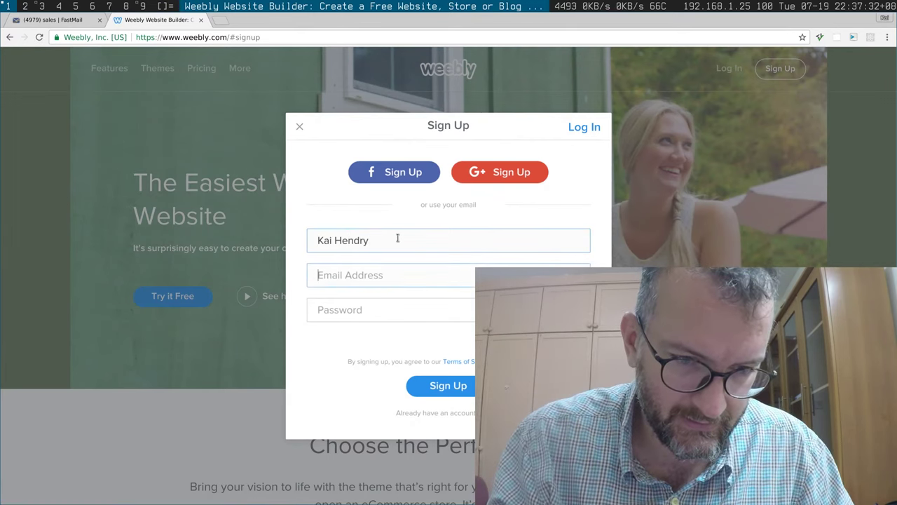
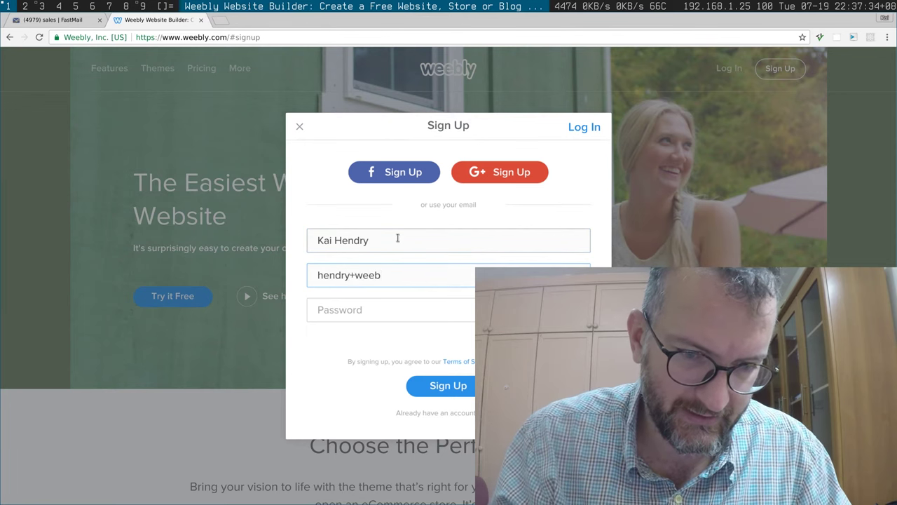
pyautogui.press('Tab')
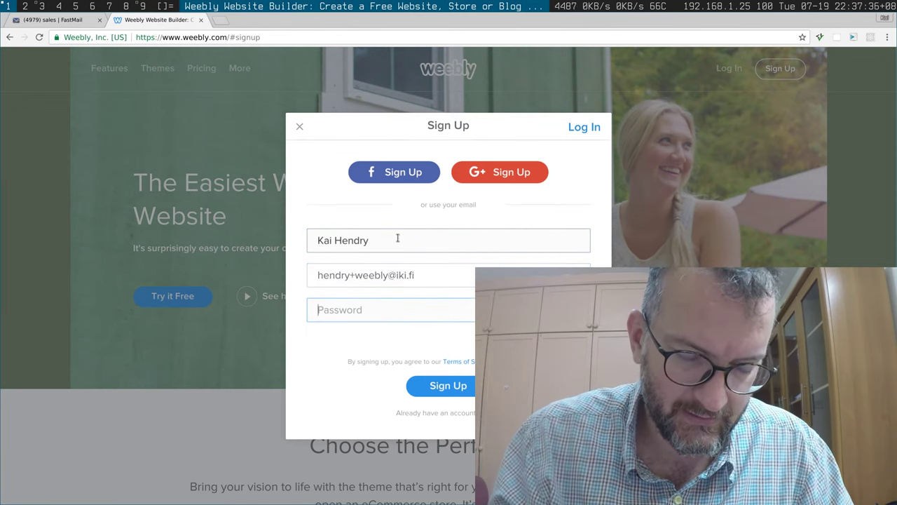
pyautogui.click(425, 381)
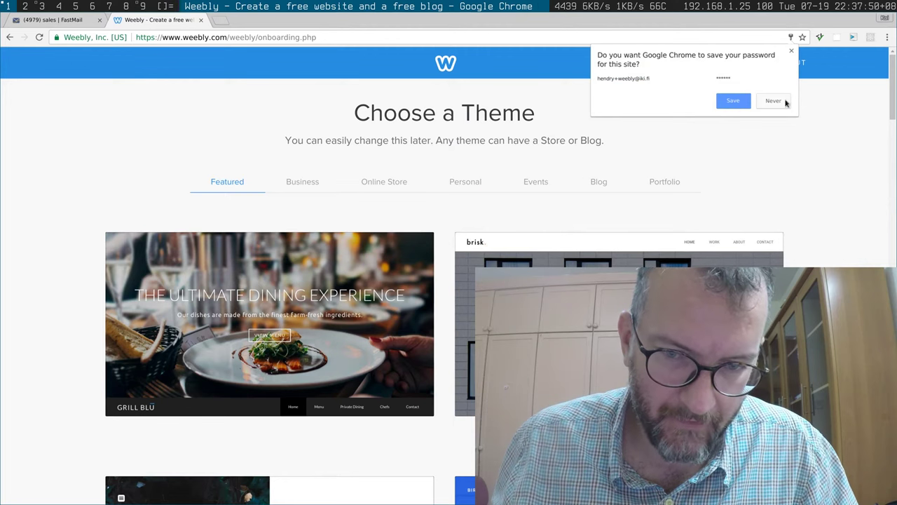
# Step: Decline saving the password and browse the Personal theme category
pyautogui.click(777, 101)
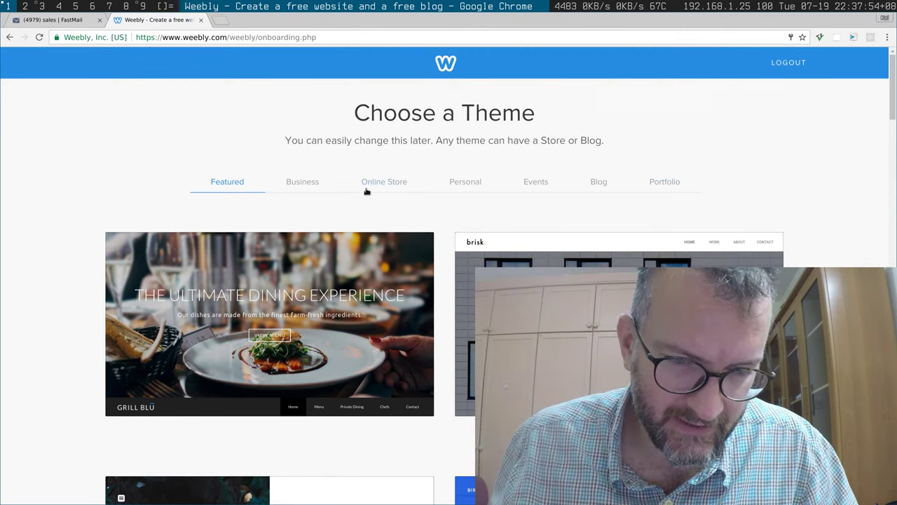
pyautogui.scroll(-3, 356, 183)
pyautogui.scroll(-10, 356, 184)
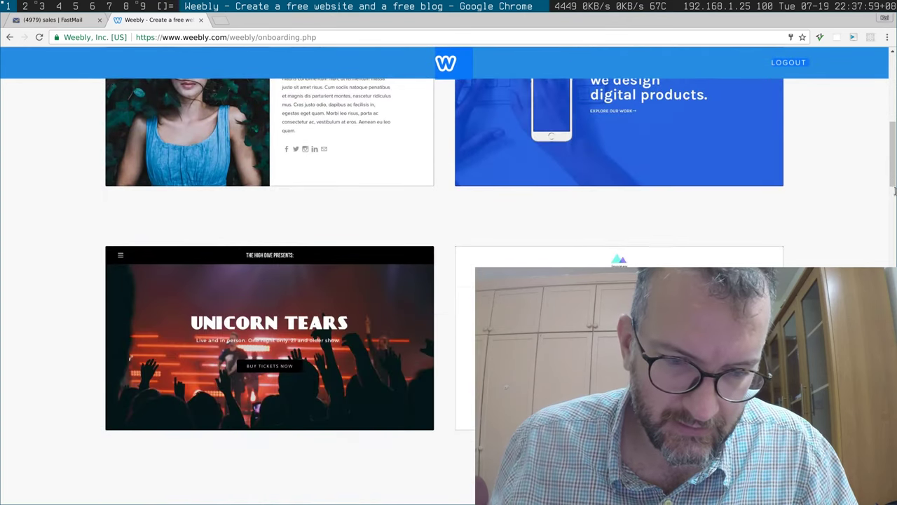
pyautogui.moveTo(888, 154); pyautogui.dragTo(888, 77)
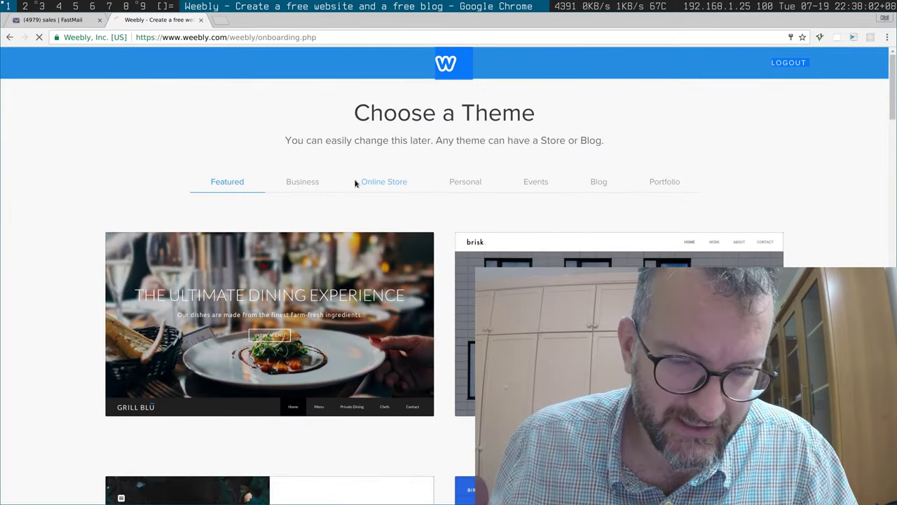
pyautogui.click(457, 182)
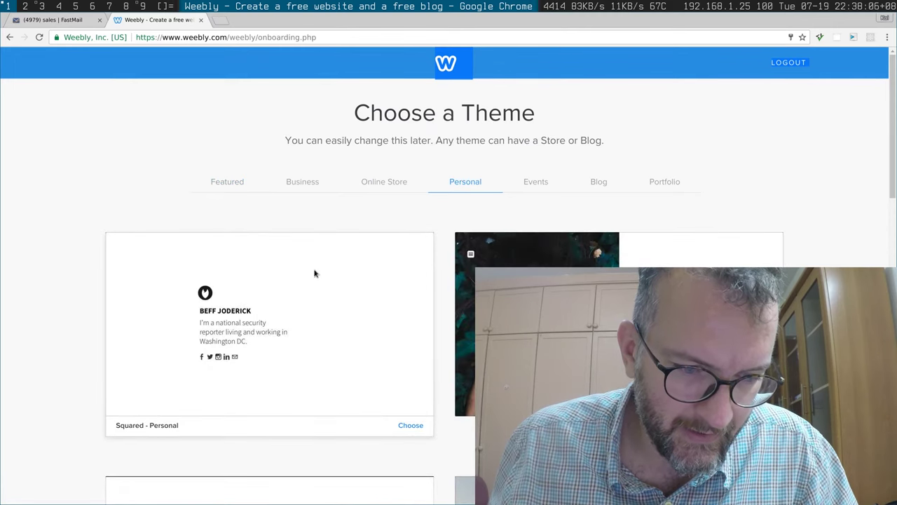
pyautogui.scroll(-5, 315, 274)
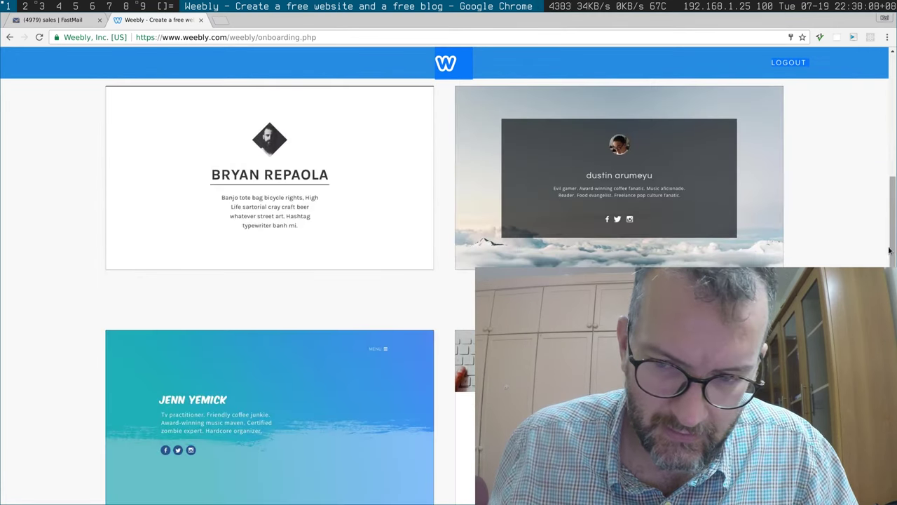
pyautogui.scroll(10, 889, 258)
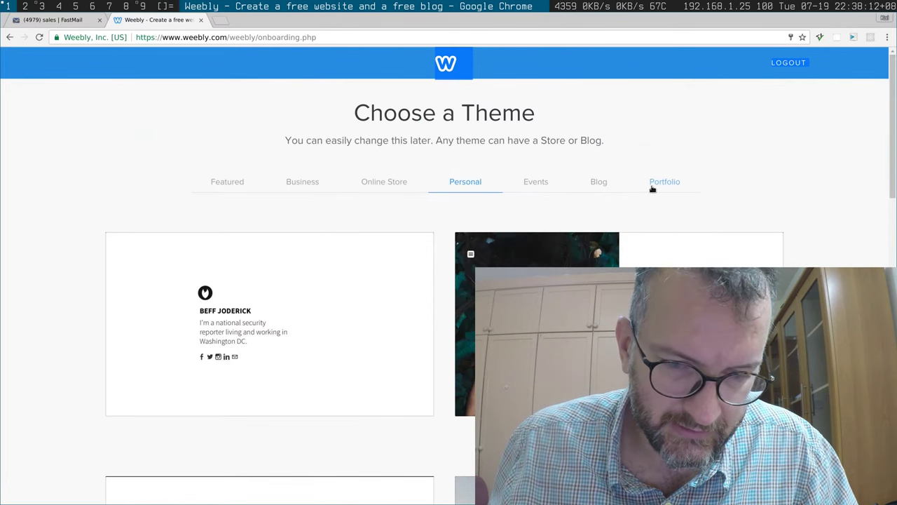
pyautogui.moveTo(287, 276)
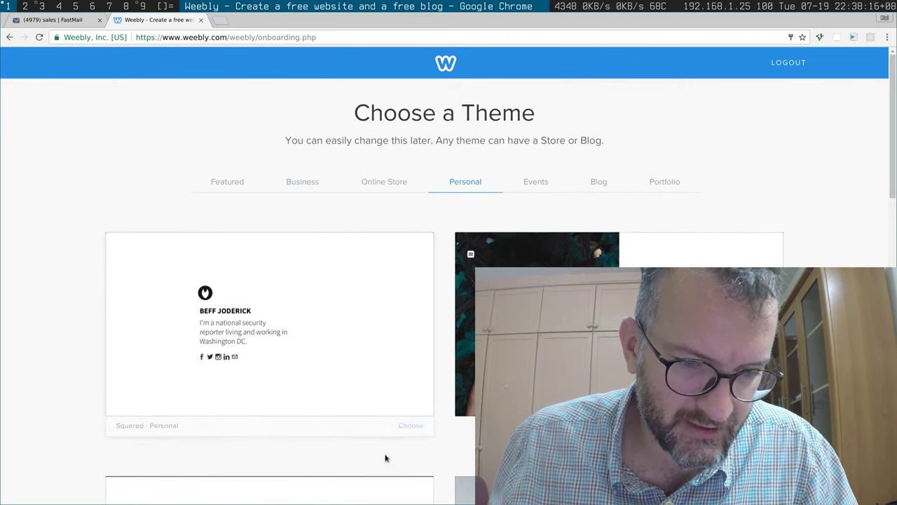
pyautogui.moveTo(579, 249)
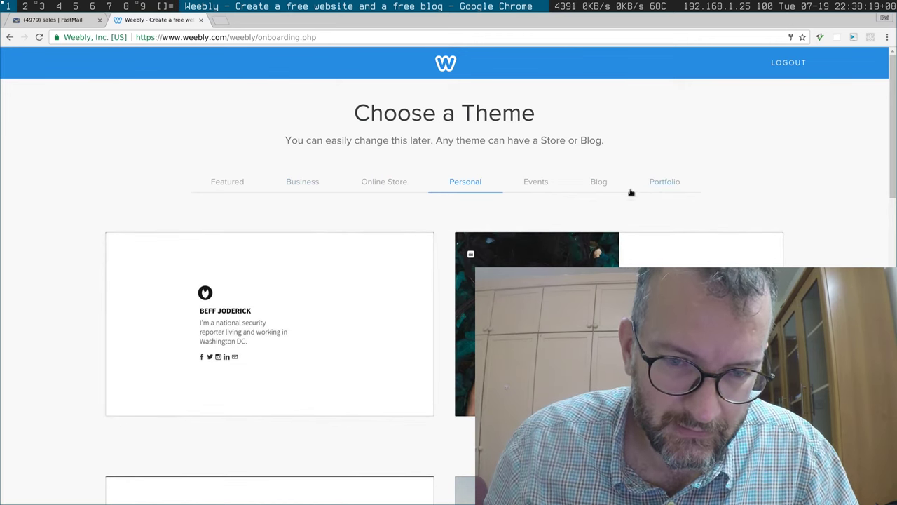
# Step: Compare the Blog, Featured and Online Store theme categories
pyautogui.click(602, 179)
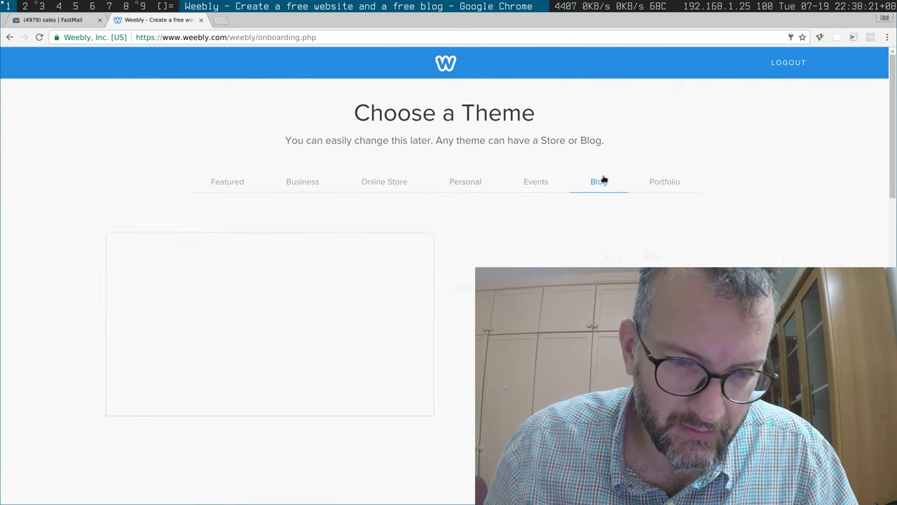
pyautogui.click(223, 190)
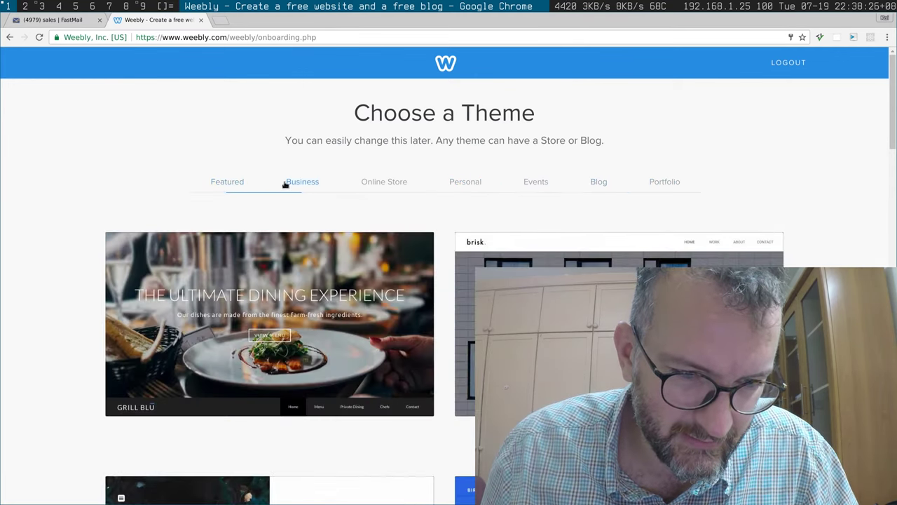
pyautogui.click(384, 183)
pyautogui.scroll(-6, 884, 210)
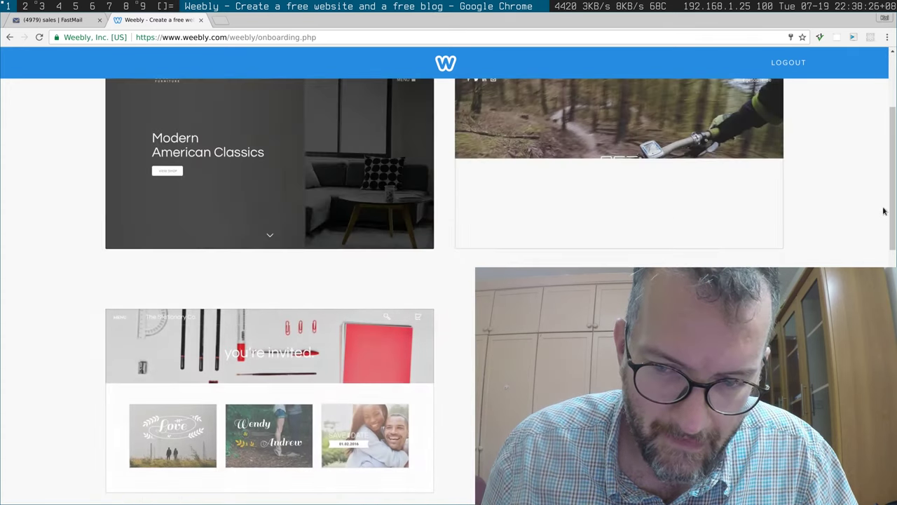
pyautogui.scroll(-5, 885, 210)
pyautogui.scroll(10, 703, 64)
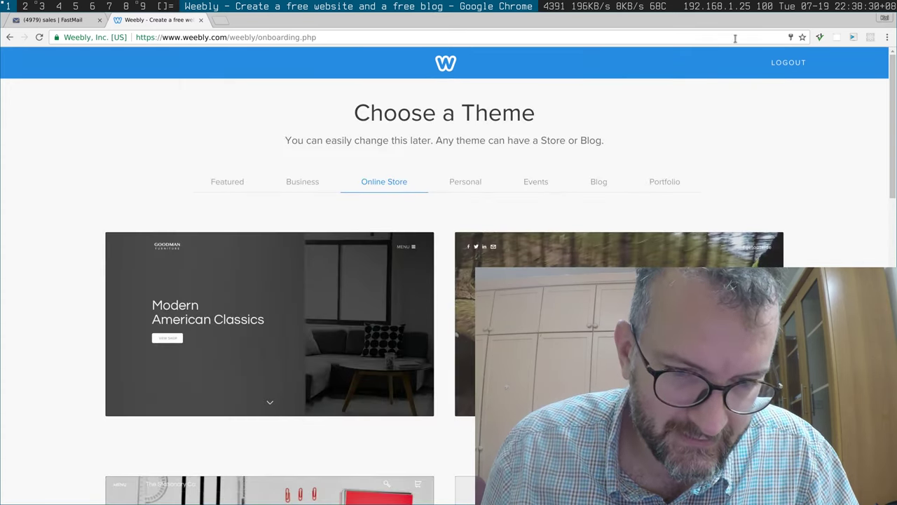
# Step: Check the Personal, Events, Blog and Portfolio themes, then choose Squared - Personal
pyautogui.click(464, 182)
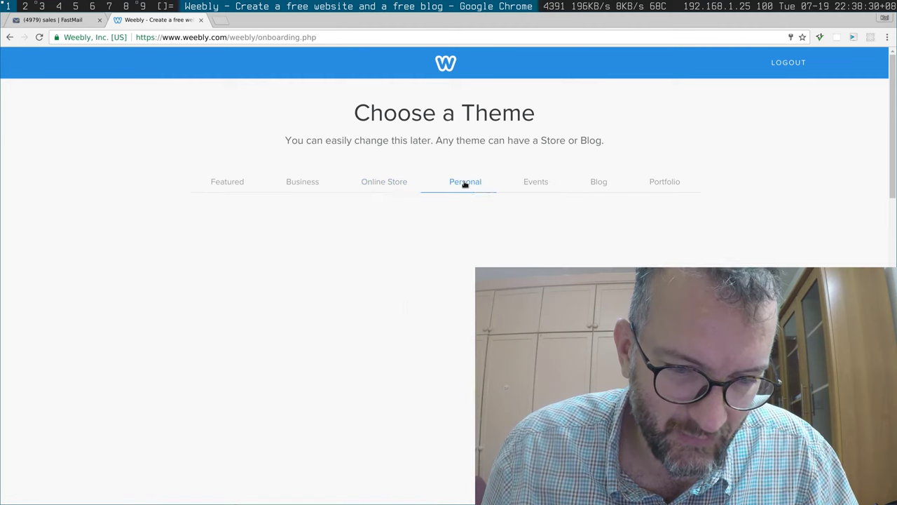
pyautogui.click(531, 182)
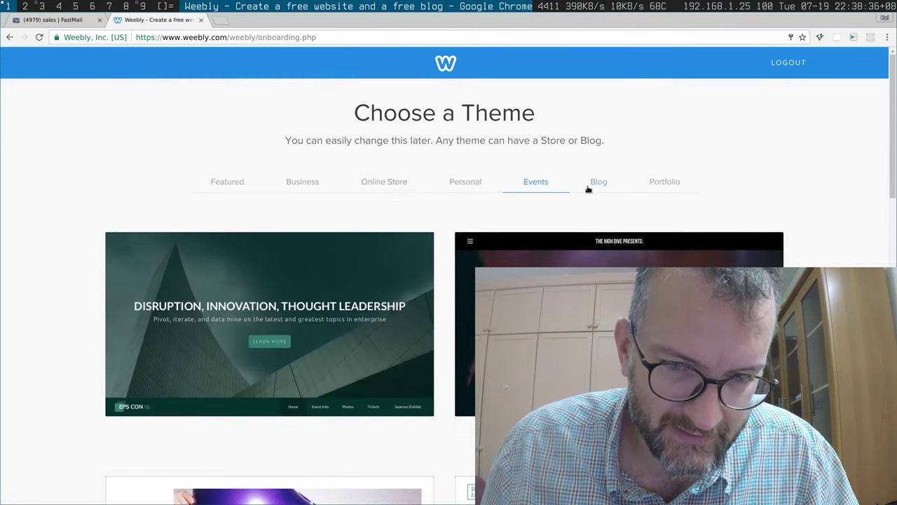
pyautogui.click(594, 184)
pyautogui.click(646, 185)
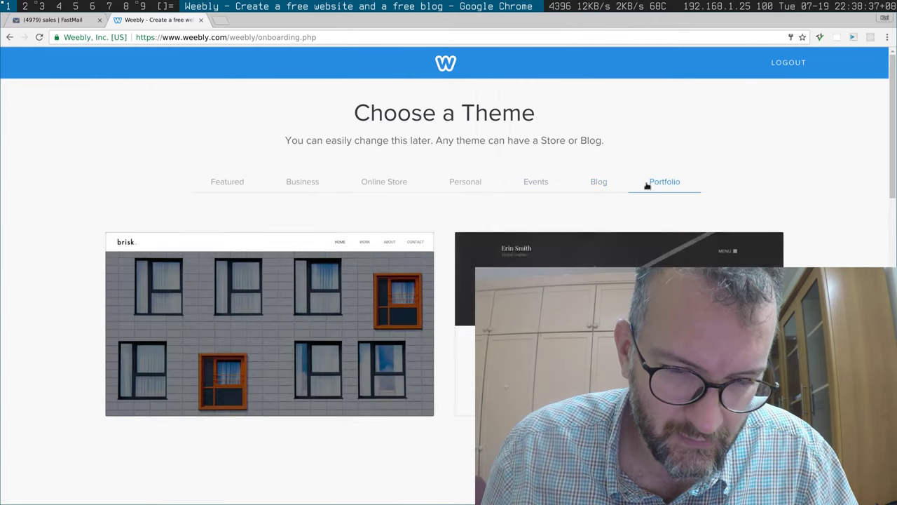
pyautogui.click(465, 185)
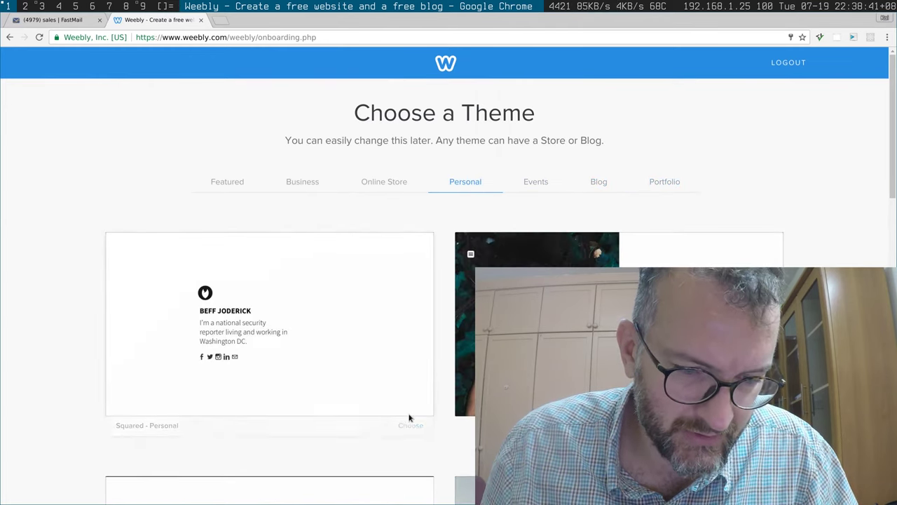
pyautogui.click(412, 425)
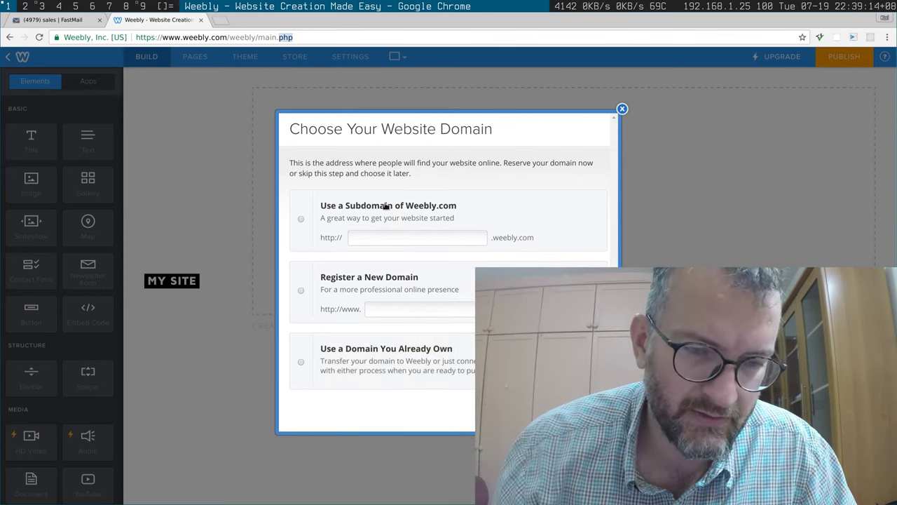
# Step: Claim the free Weebly.com subdomain 'hendryvideo' and close the domain dialog
pyautogui.click(413, 243)
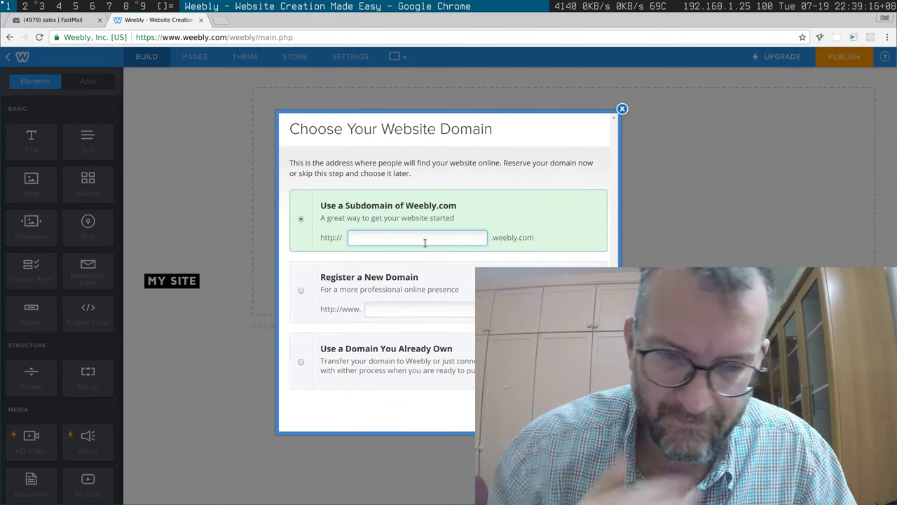
pyautogui.write('hendry')
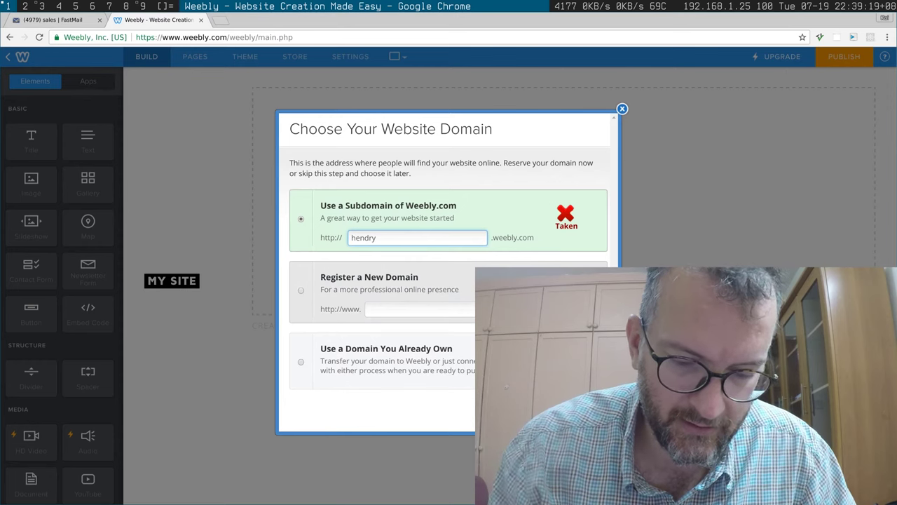
pyautogui.write('video')
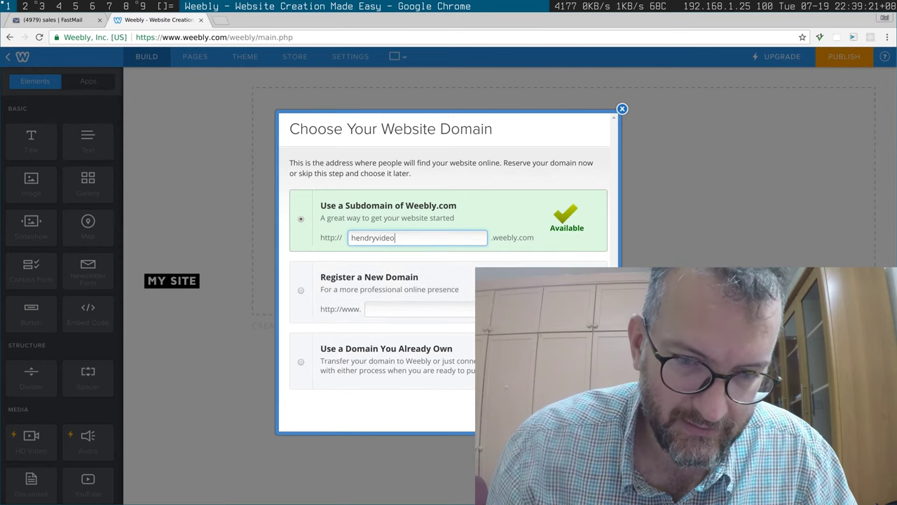
pyautogui.press('Return')
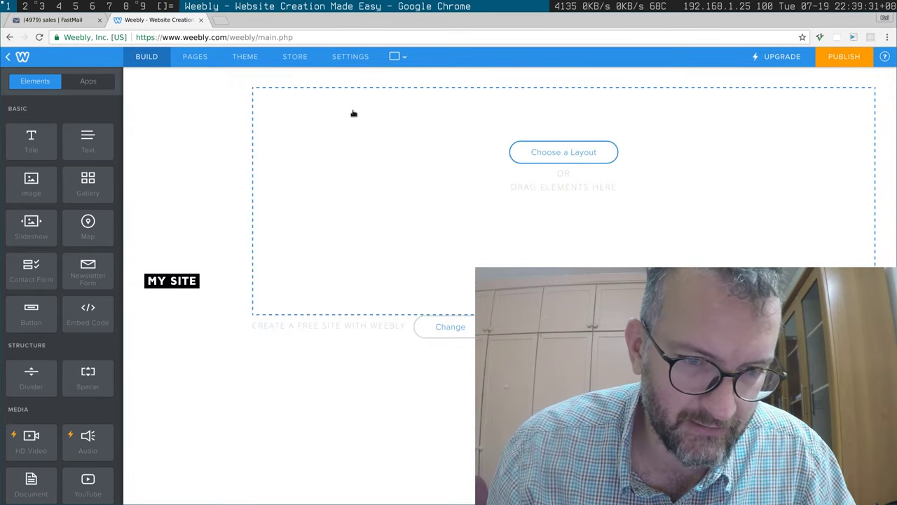
# Step: Browse the Home and About layouts and apply the first Home layout with the hat photo
pyautogui.click(519, 151)
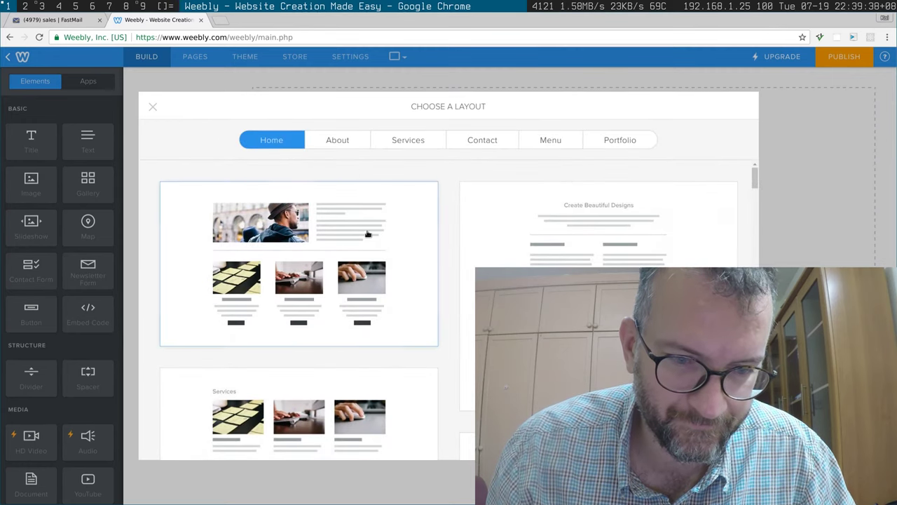
pyautogui.scroll(-2, 368, 240)
pyautogui.scroll(2, 707, 181)
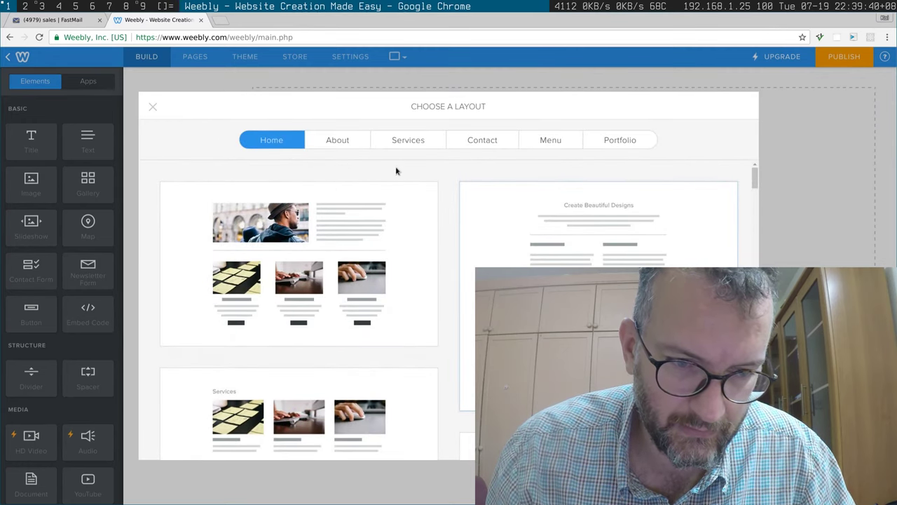
pyautogui.click(342, 144)
pyautogui.scroll(-9, 361, 220)
pyautogui.scroll(-10, 448, 308)
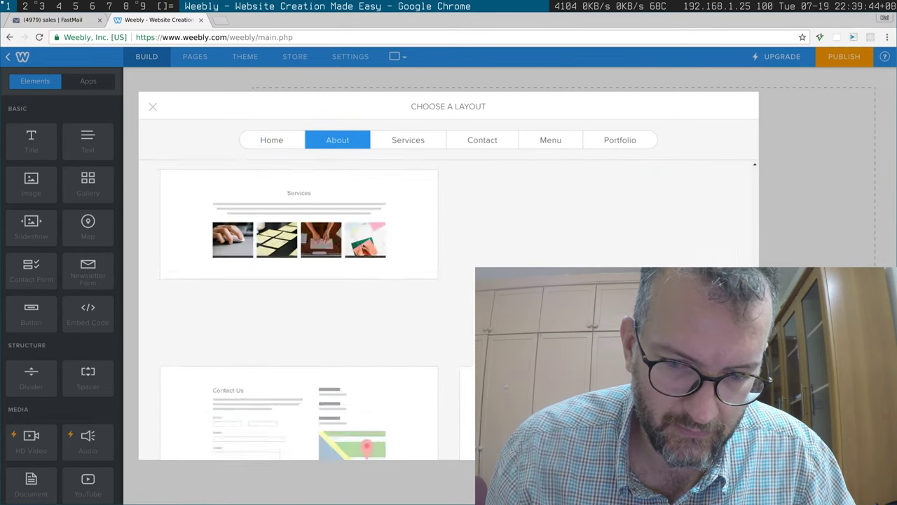
pyautogui.scroll(20, 656, 98)
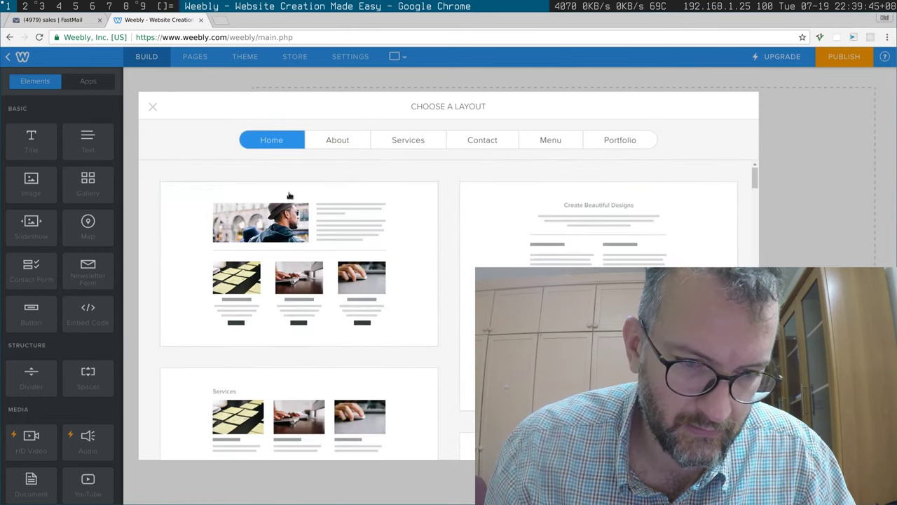
pyautogui.click(292, 196)
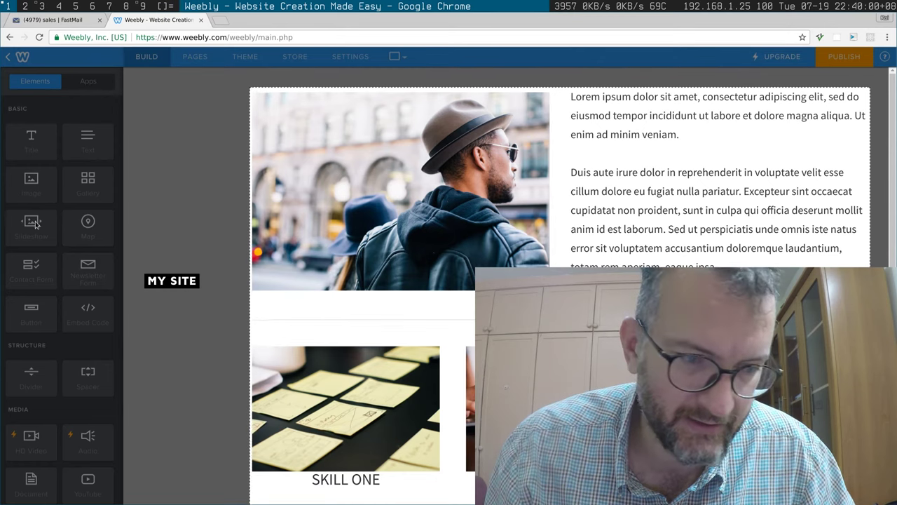
# Step: Replace the MY SITE title with FLIGHTS / FROM / DURBAN on three lines
pyautogui.click(179, 279)
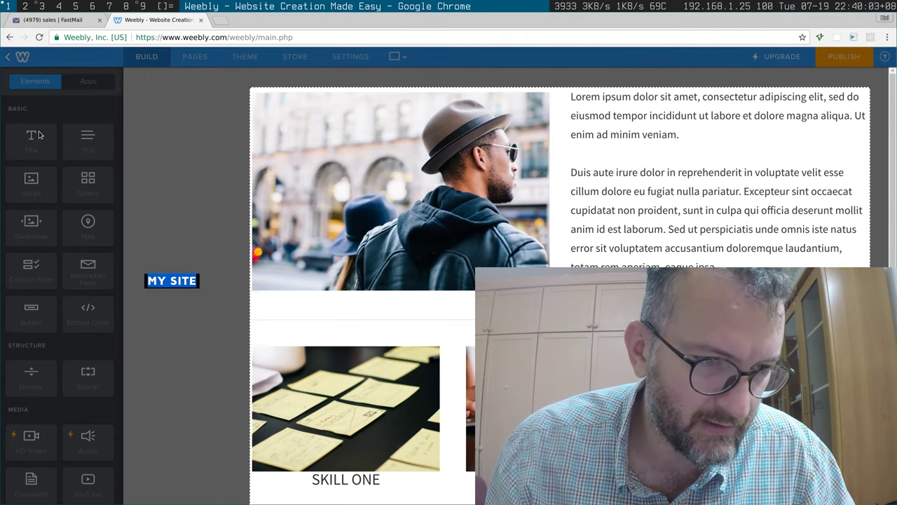
pyautogui.click(201, 104)
pyautogui.moveTo(185, 280)
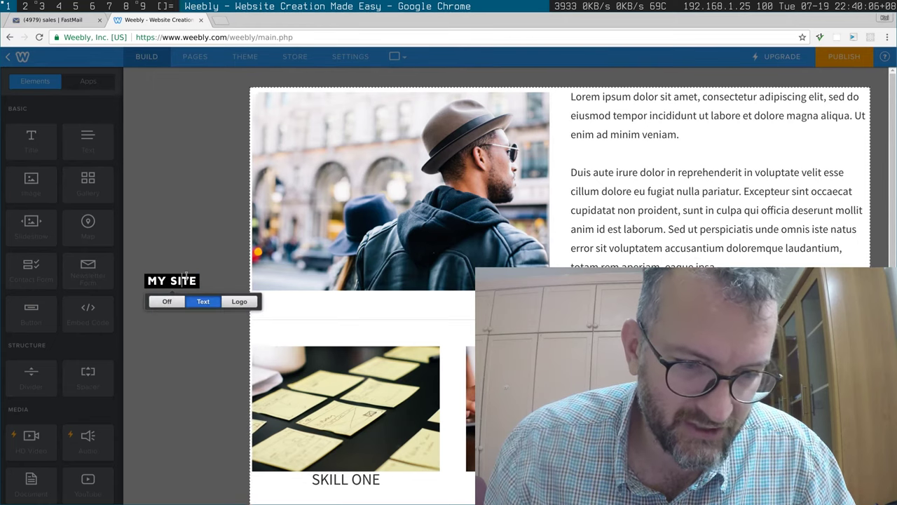
pyautogui.click(160, 281)
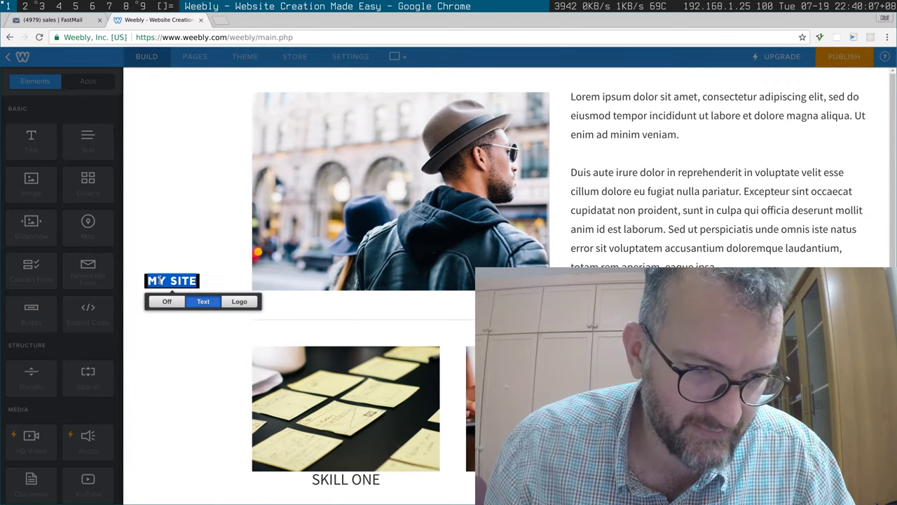
pyautogui.write('ASDSA')
pyautogui.press('BackSpace')
pyautogui.press('BackSpace')
pyautogui.press('BackSpace')
pyautogui.press('BackSpace')
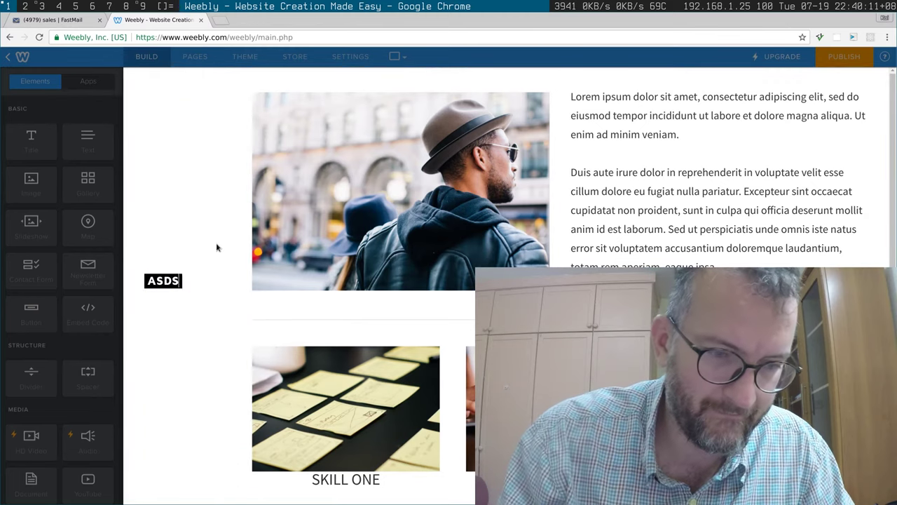
pyautogui.press('BackSpace')
pyautogui.write('FL')
pyautogui.press('BackSpace')
pyautogui.write('O')
pyautogui.press('BackSpace')
pyautogui.write('LIGHTS')
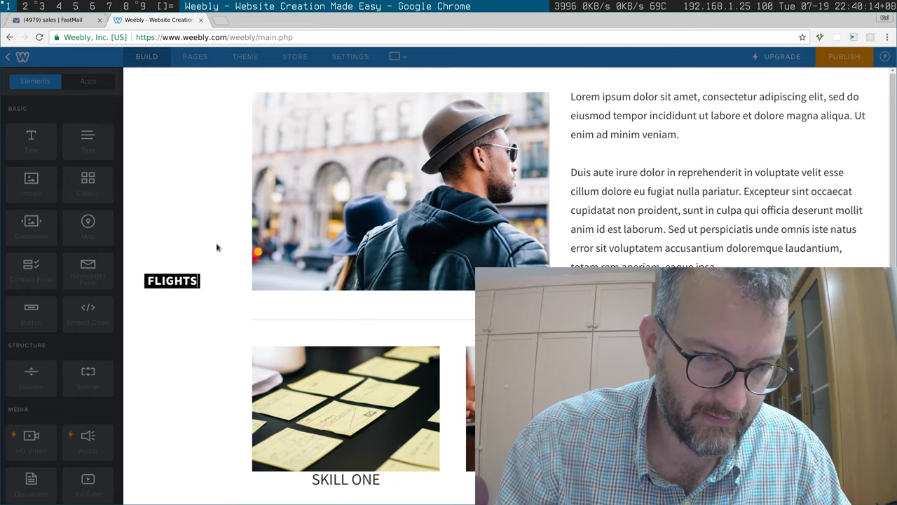
pyautogui.press('Return')
pyautogui.write('FROM')
pyautogui.press('Return')
pyautogui.write('DURN')
pyautogui.press('BackSpace')
pyautogui.write('BAN')
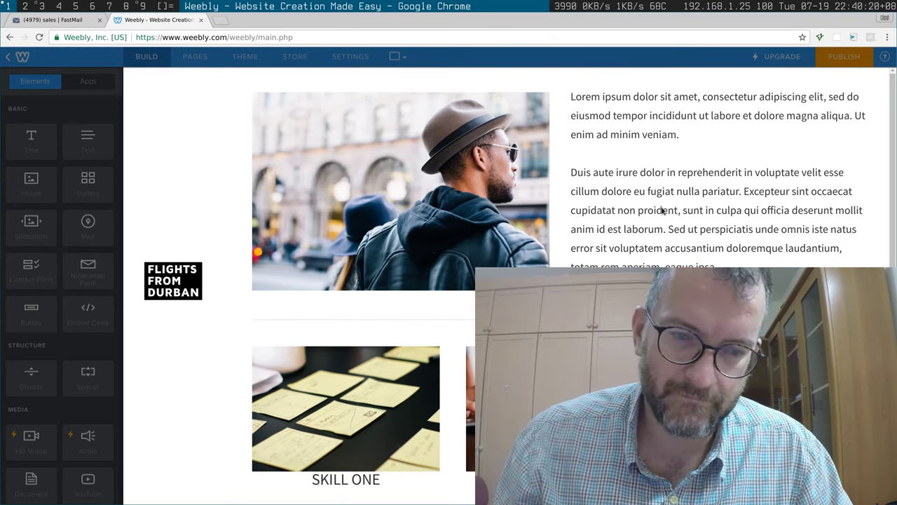
# Step: Dismiss two stray browser context menus on the page
pyautogui.rightClick(641, 121)
pyautogui.click(633, 133)
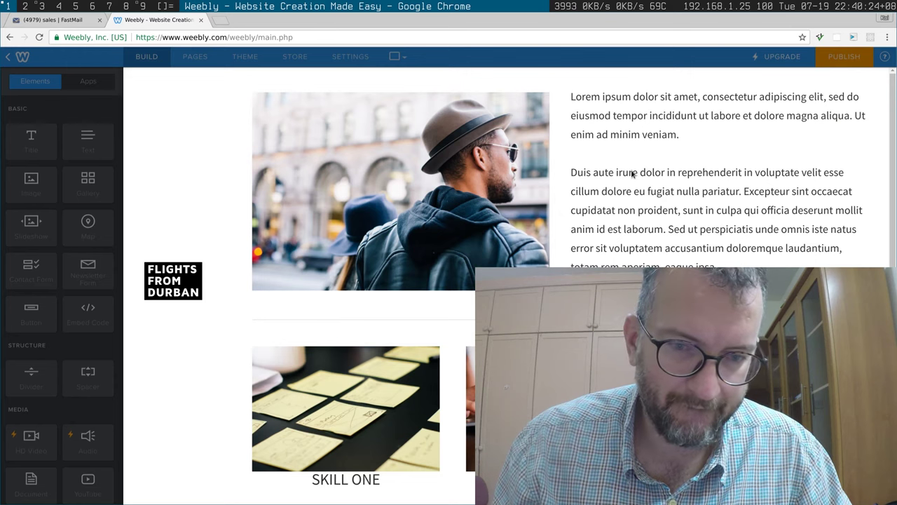
pyautogui.rightClick(537, 201)
pyautogui.press('Escape')
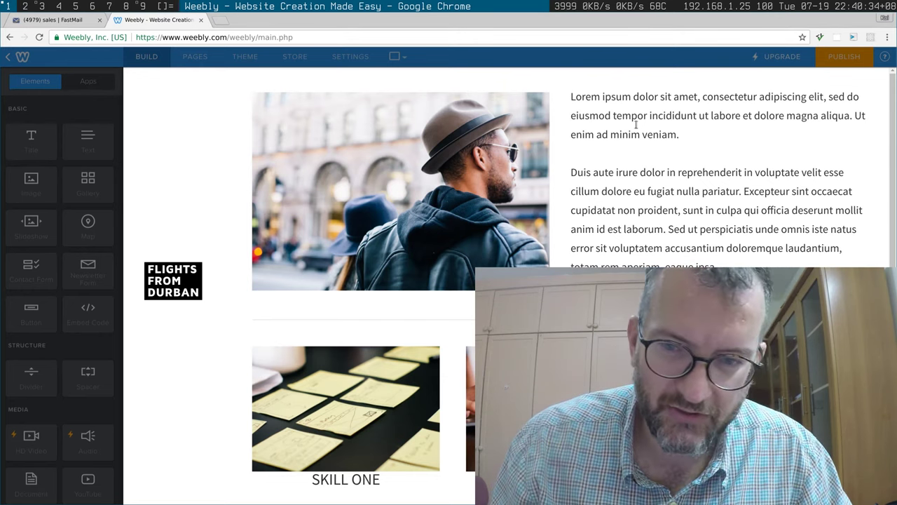
# Step: Replace the Lorem paragraph with South Africa, Ethiopia and Turkey on separate lines
pyautogui.scroll(-2, 657, 118)
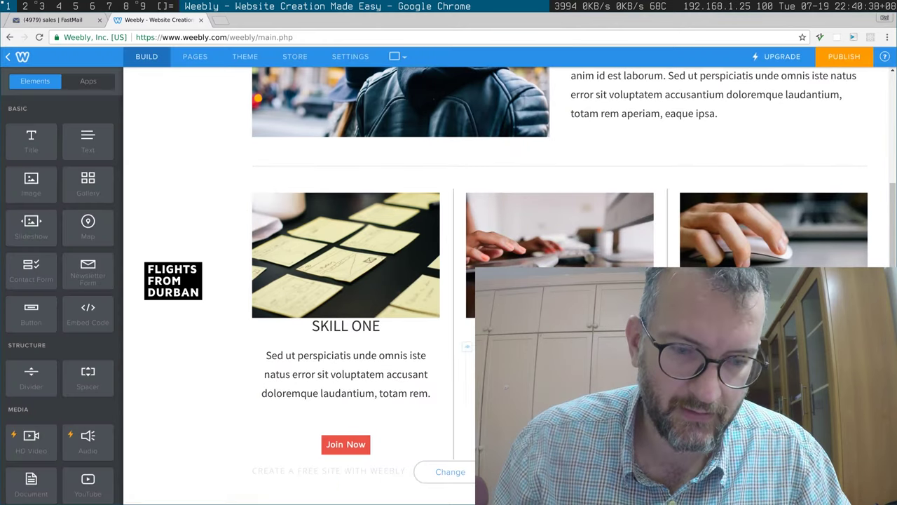
pyautogui.scroll(2, 642, 143)
pyautogui.click(642, 143)
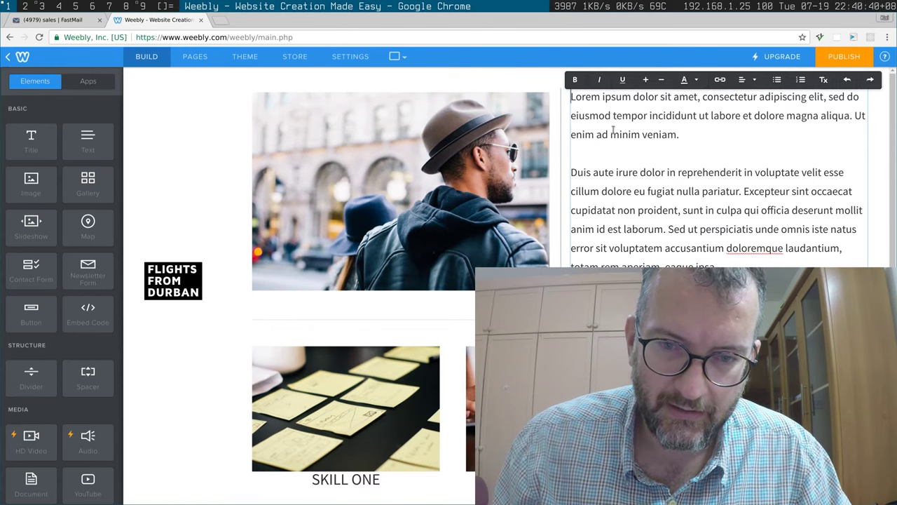
pyautogui.moveTo(763, 264); pyautogui.dragTo(629, 212)
pyautogui.hotkey('ctrl', 'a')
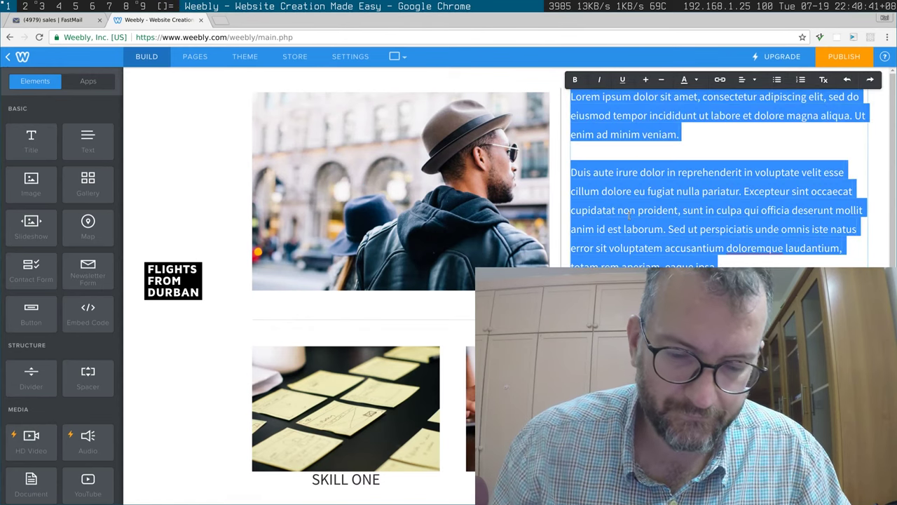
pyautogui.write('South')
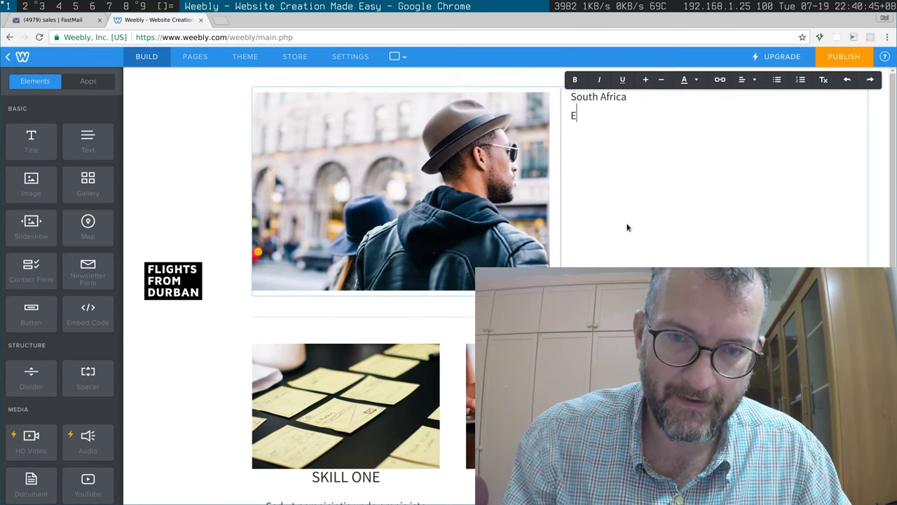
pyautogui.write(' Africa')
pyautogui.press('Return')
pyautogui.write('Ethiopia')
pyautogui.press('Return')
pyautogui.write('Turkey')
# Step: Format the three country lines as a bulleted list
pyautogui.click(636, 121)
pyautogui.moveTo(601, 136); pyautogui.dragTo(547, 93)
pyautogui.click(755, 80)
pyautogui.click(777, 79)
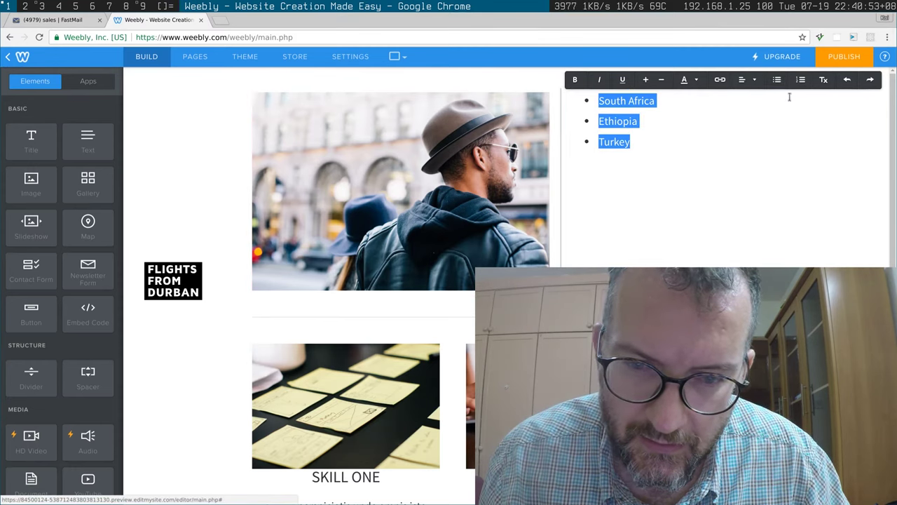
# Step: Start publishing the site and confirm its Weebly subdomain
pyautogui.scroll(-2, 894, 132)
pyautogui.scroll(2, 894, 132)
pyautogui.click(834, 62)
pyautogui.click(832, 59)
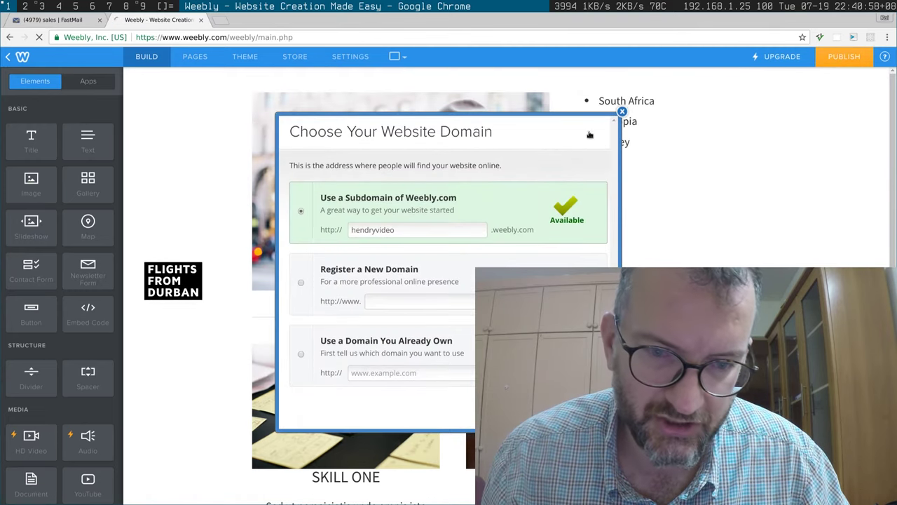
pyautogui.click(401, 229)
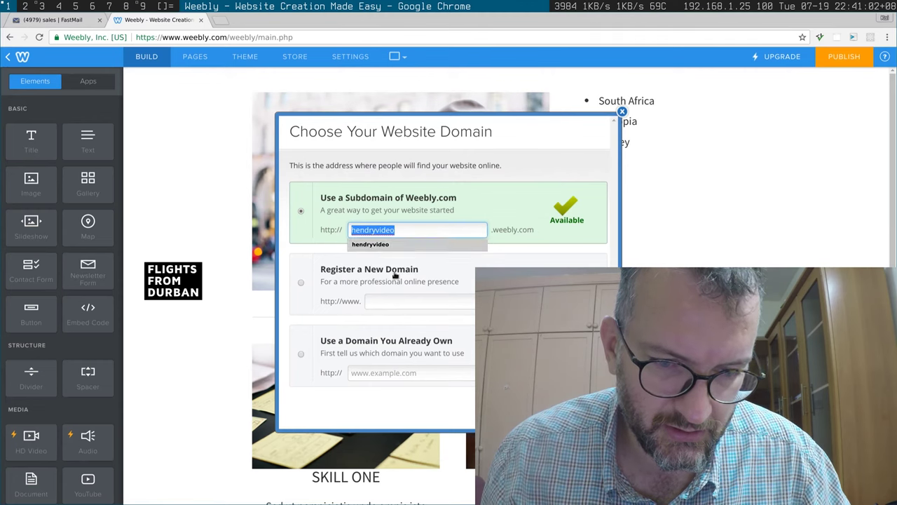
pyautogui.press('Return')
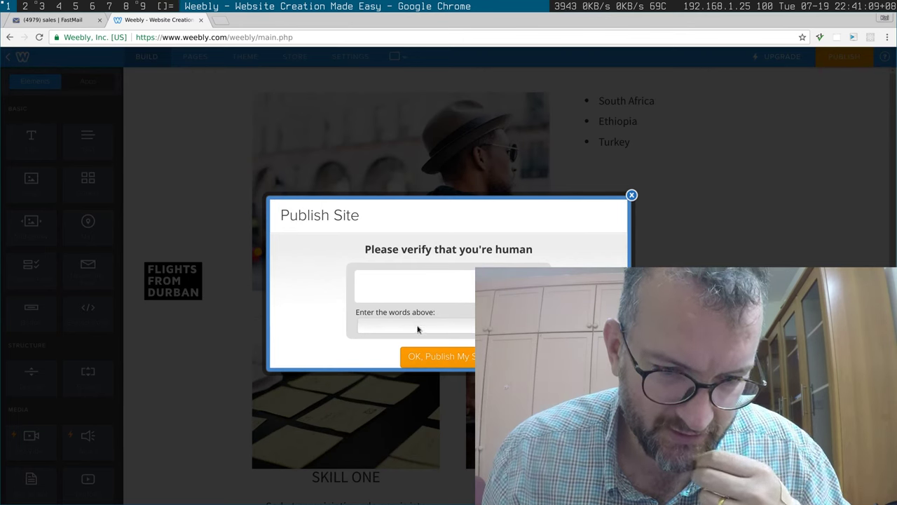
# Step: Answer the human-verification check with the shown number and publish the site
pyautogui.click(418, 329)
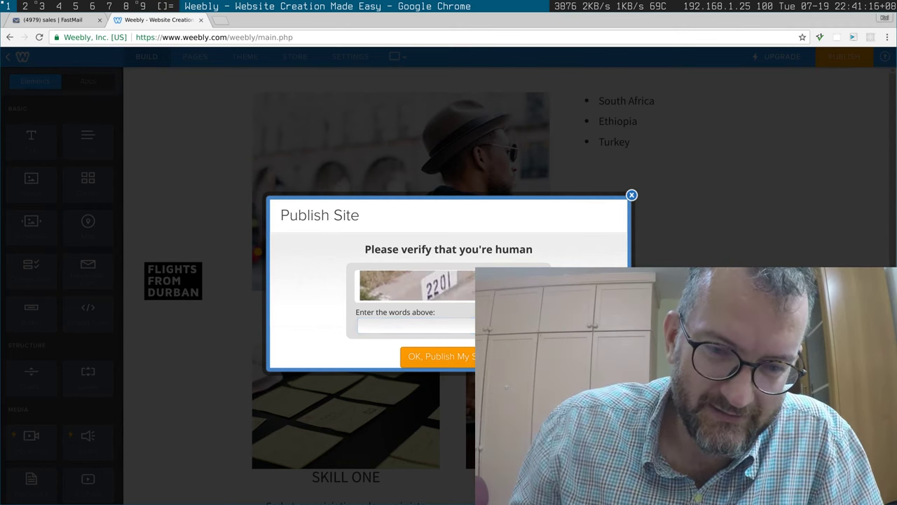
pyautogui.click(388, 327)
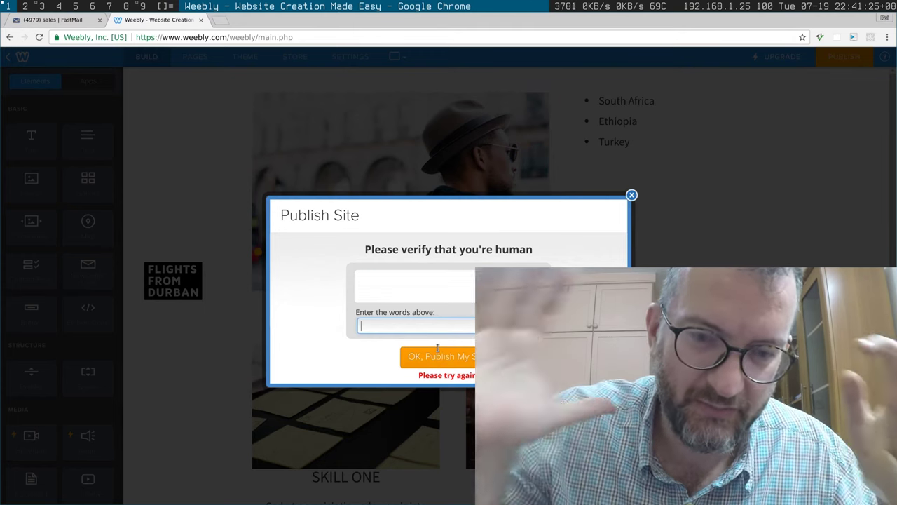
pyautogui.write('2201')
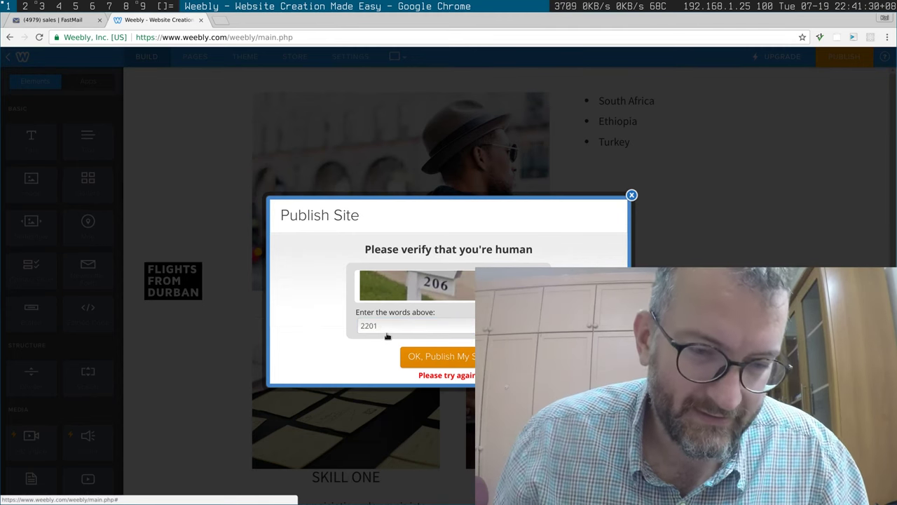
pyautogui.doubleClick(404, 325)
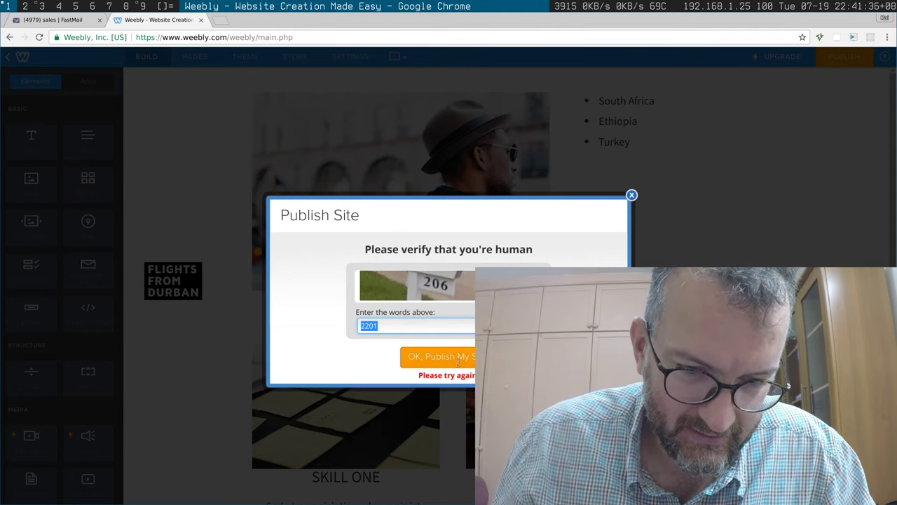
pyautogui.write('206')
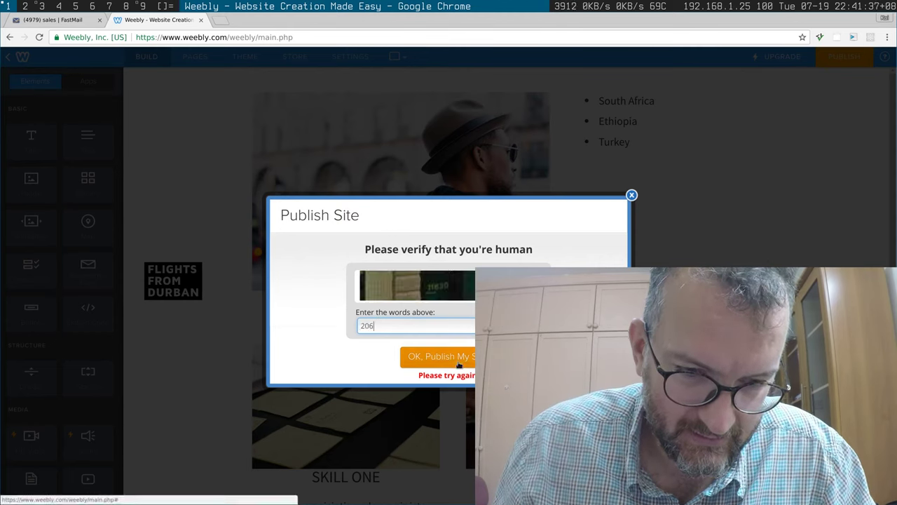
pyautogui.press('BackSpace')
pyautogui.press('BackSpace')
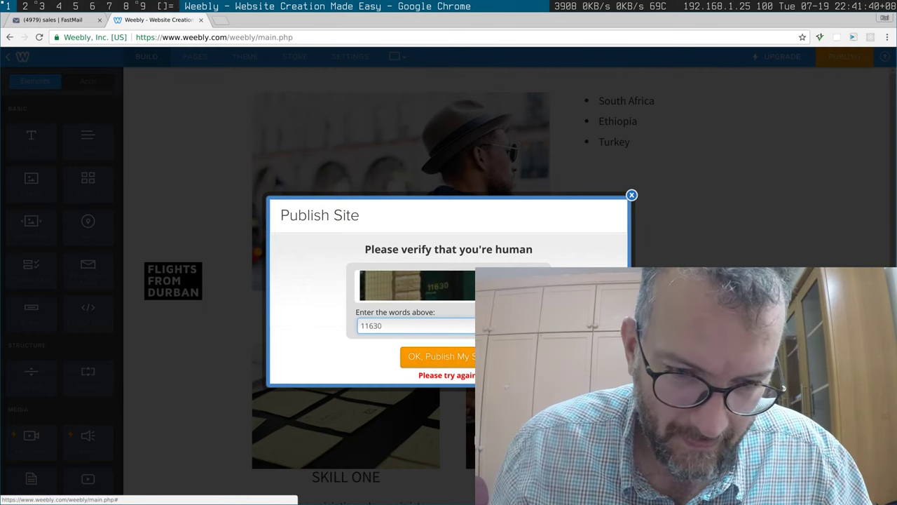
pyautogui.click(431, 358)
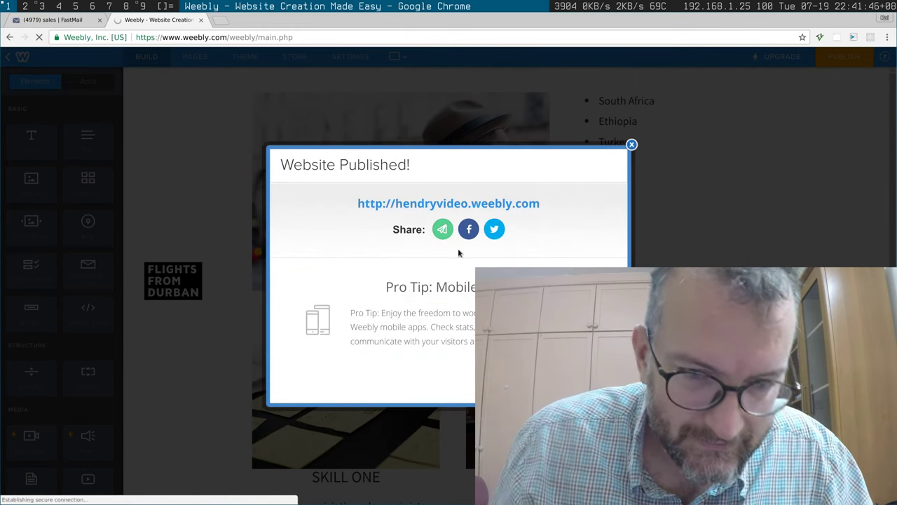
# Step: Open the published site in a new tab and view its HTML source
pyautogui.rightClick(457, 203)
pyautogui.click(484, 209)
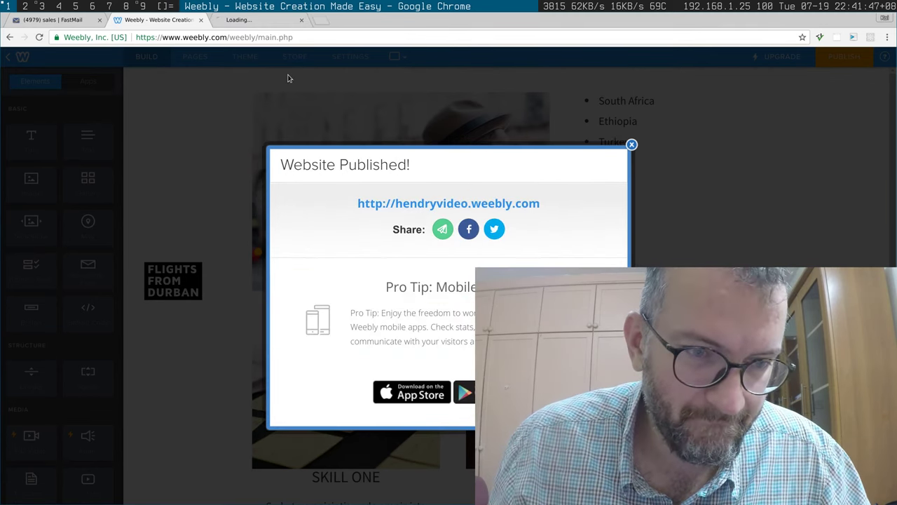
pyautogui.click(248, 20)
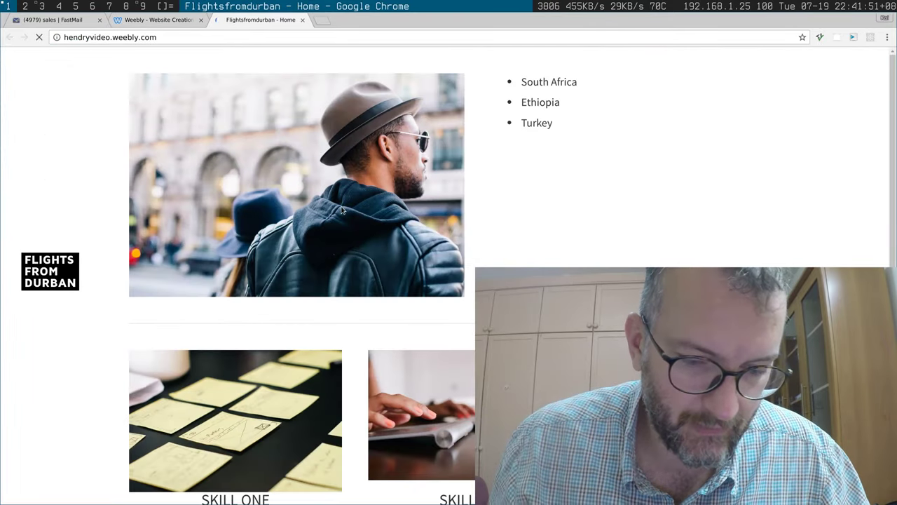
pyautogui.hotkey('ctrl', 'u')
# Step: Search the page source for 'durban' and cycle through its matches
pyautogui.hotkey('ctrl', 'f')
pyautogui.write('dur')
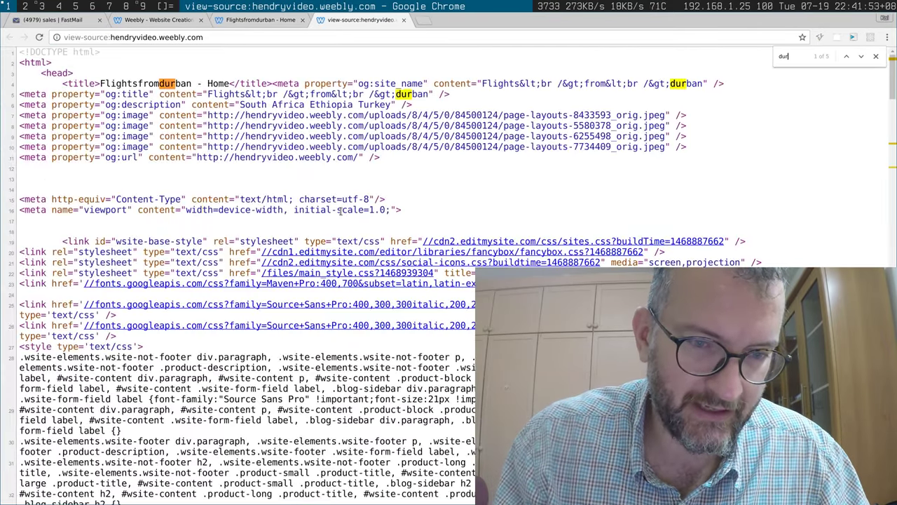
pyautogui.write('ban')
pyautogui.press('Return')
pyautogui.press('Return')
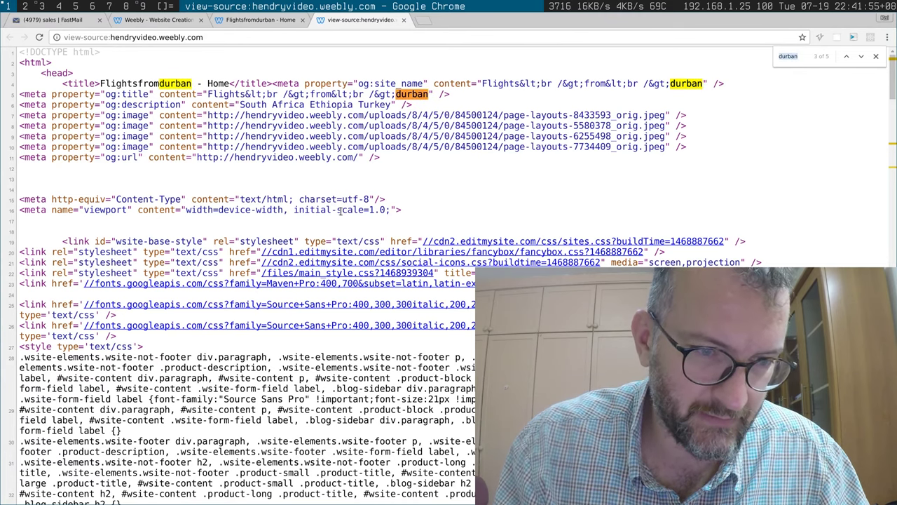
pyautogui.press('Return')
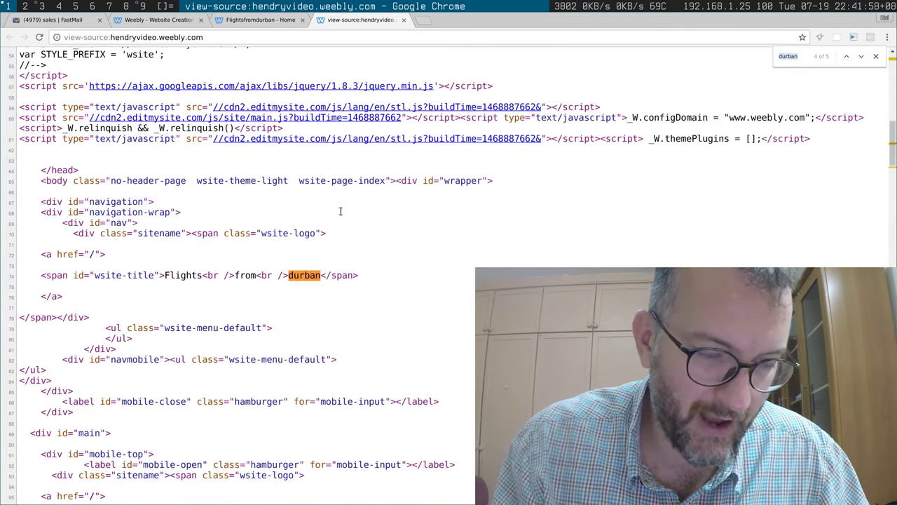
pyautogui.press('Return')
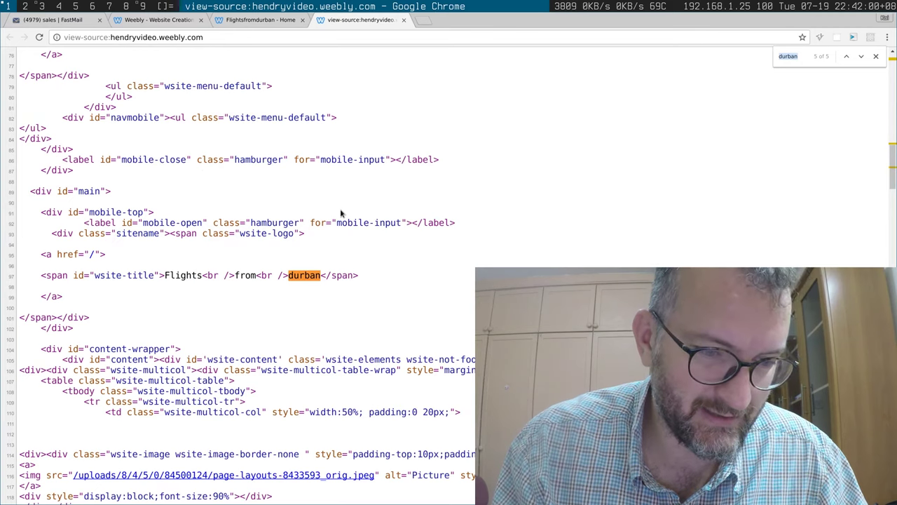
pyautogui.press('Return')
pyautogui.press('Return')
pyautogui.press('Return')
pyautogui.press('Return')
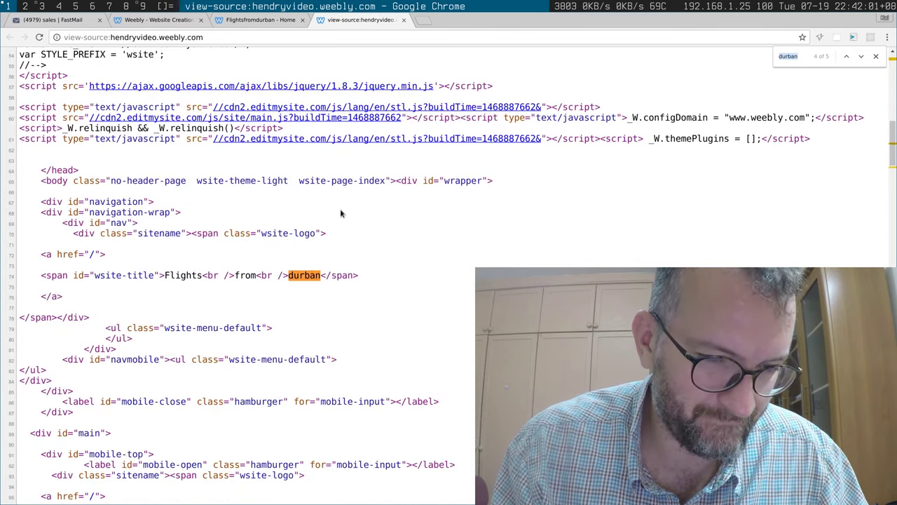
pyautogui.press('Return')
pyautogui.press('Return')
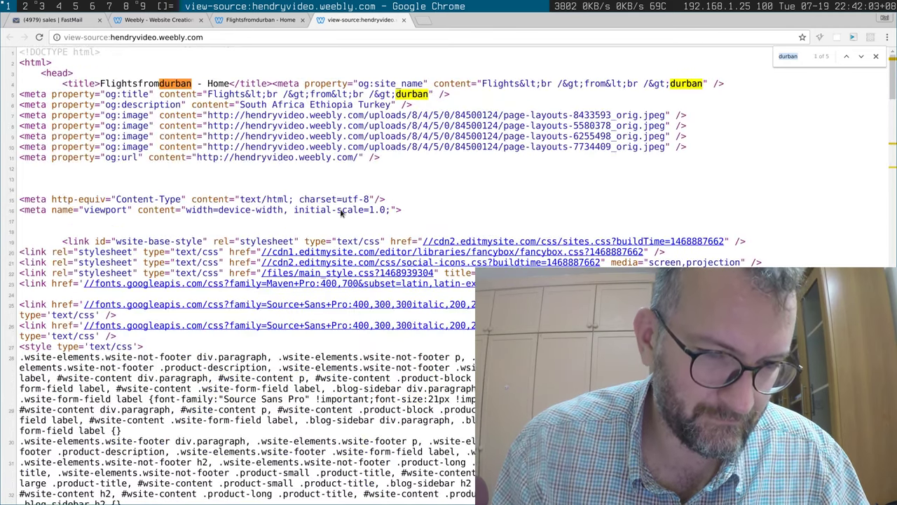
pyautogui.press('Return')
pyautogui.press('Return')
pyautogui.press('Return')
pyautogui.press('Return')
pyautogui.press('Return')
pyautogui.press('Return')
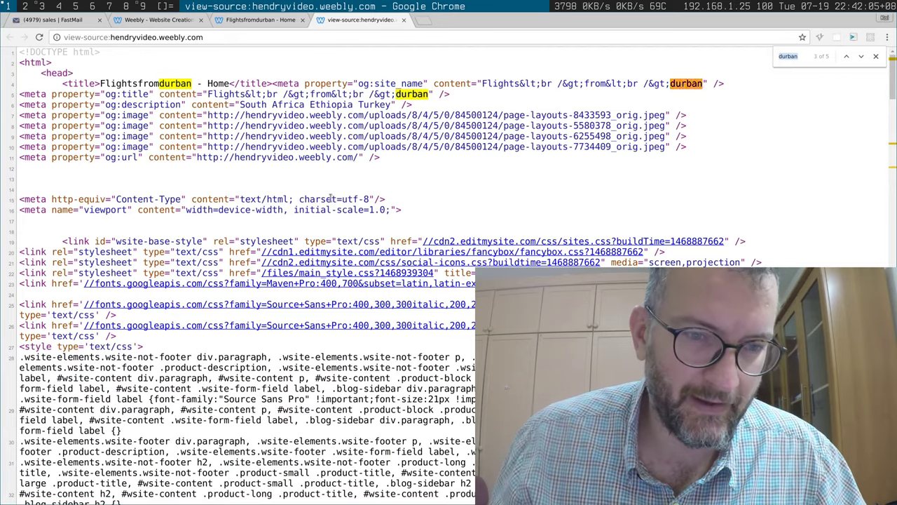
pyautogui.press('Return')
pyautogui.press('Return')
pyautogui.write('ehti')
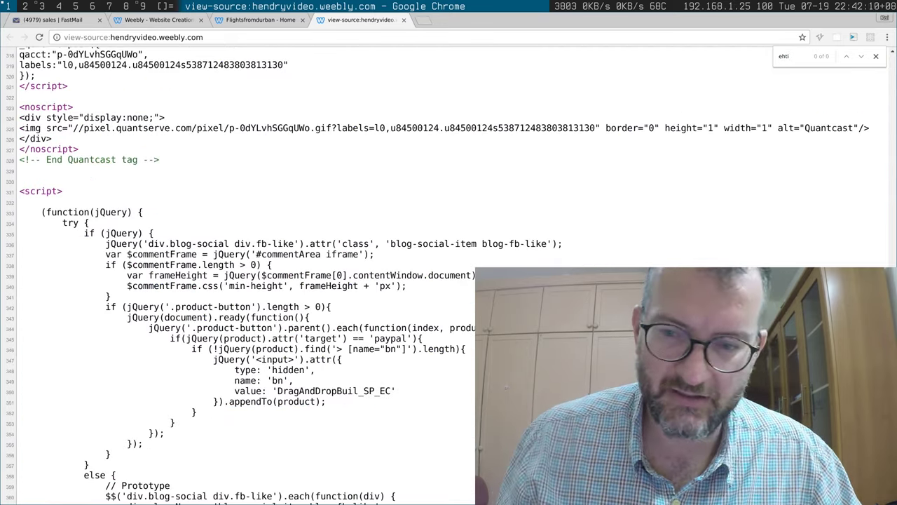
pyautogui.scroll(20, 306, 48)
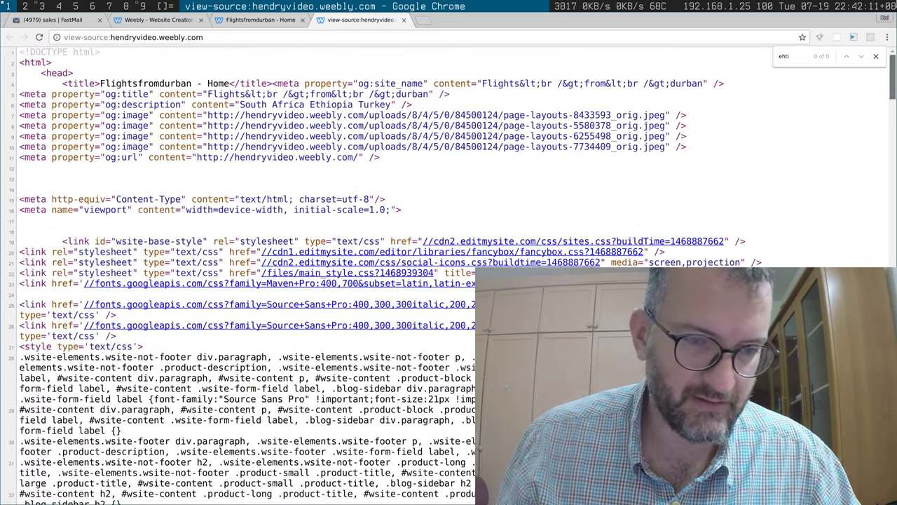
# Step: Return to the rendered live site and look over its three-country list
pyautogui.click(256, 20)
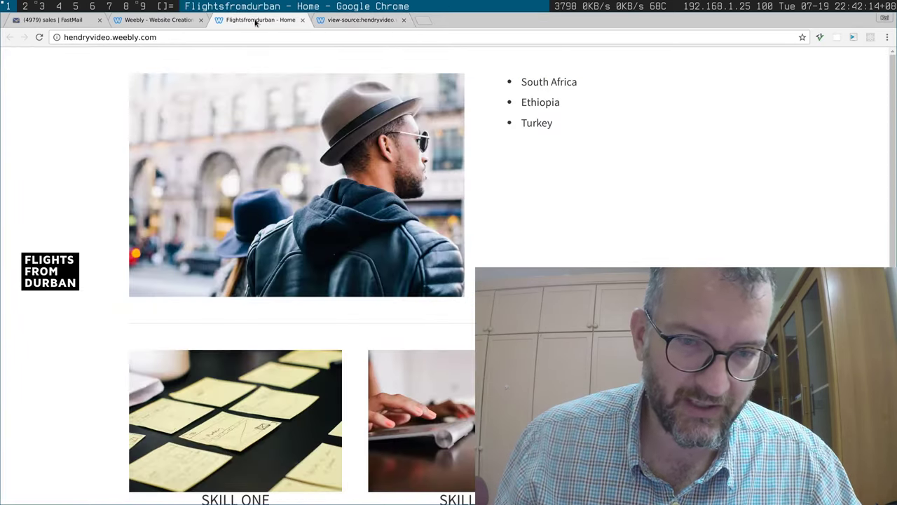
pyautogui.scroll(-5, 448, 182)
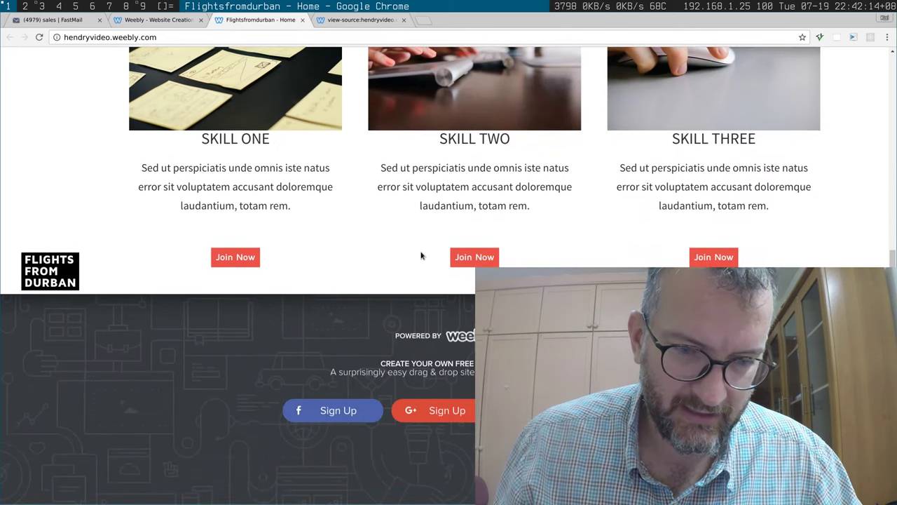
pyautogui.scroll(5, 421, 256)
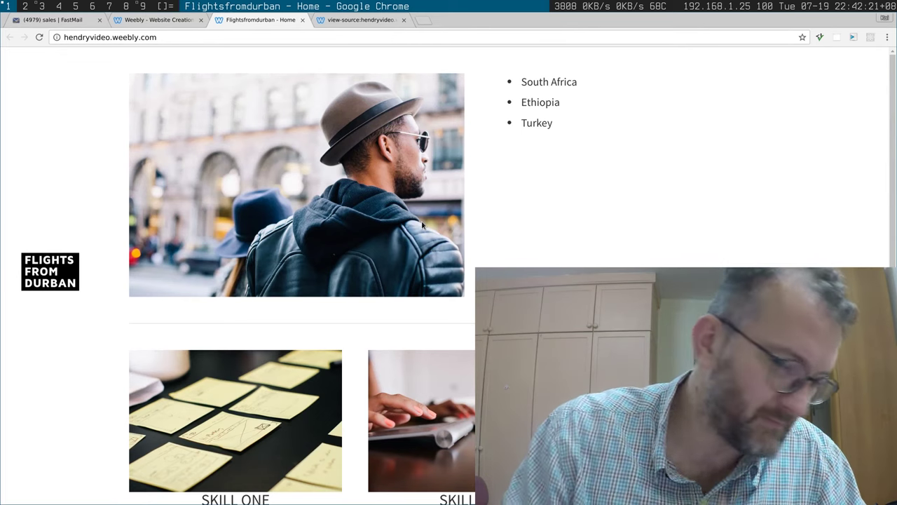
# Step: Close the Website Published dialog, review Settings, open Upgrade in a new tab, and return to Build
pyautogui.click(133, 22)
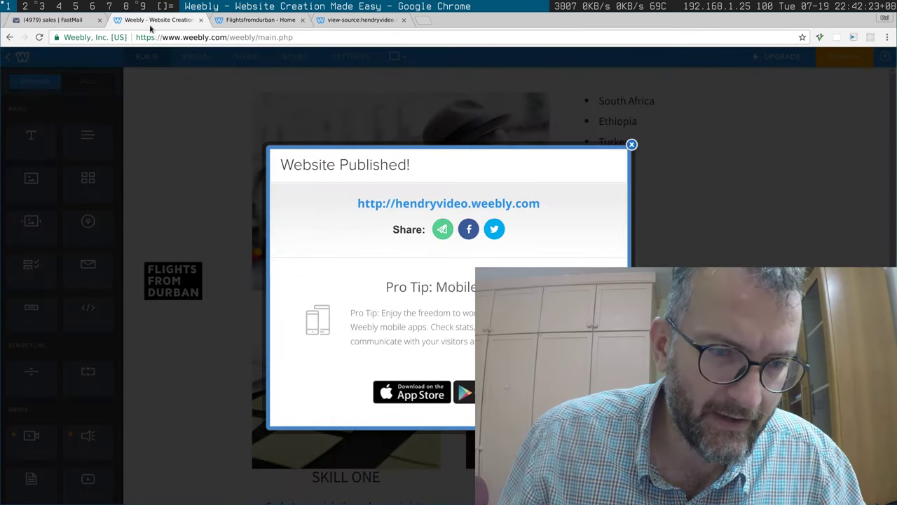
pyautogui.click(632, 145)
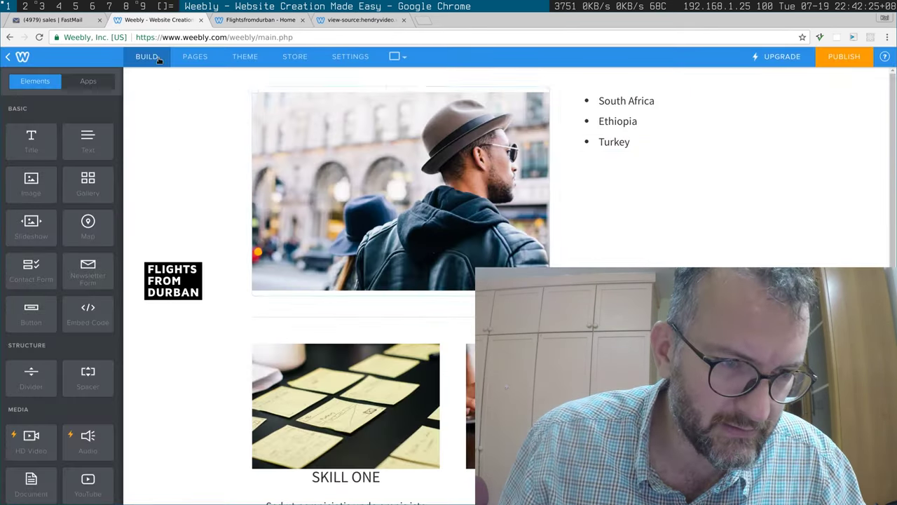
pyautogui.click(347, 56)
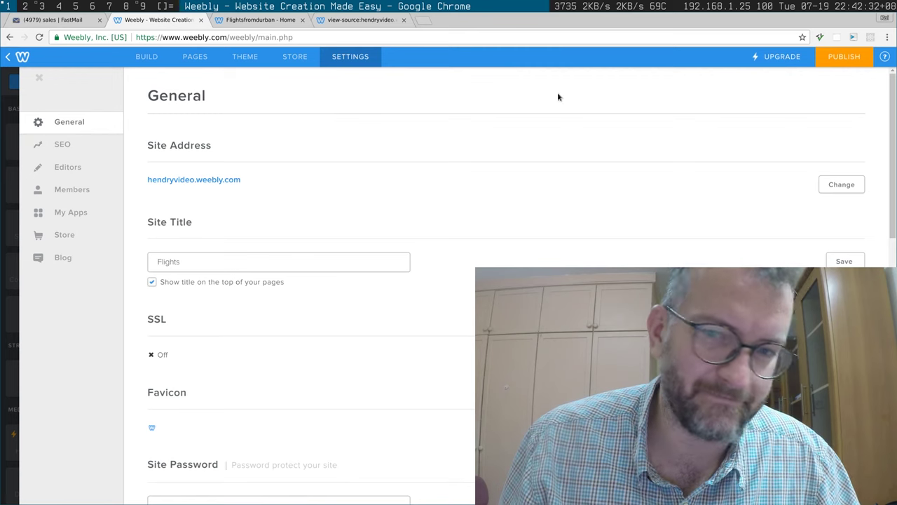
pyautogui.click(750, 58)
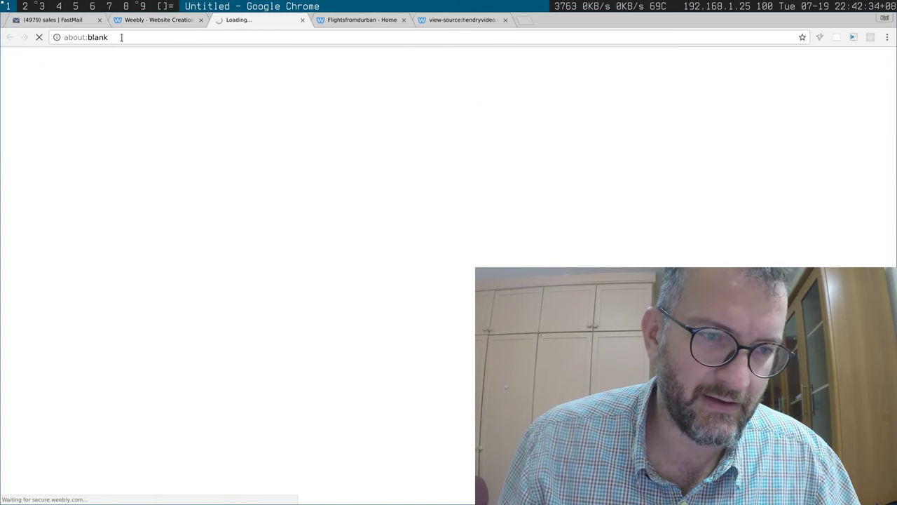
pyautogui.click(147, 21)
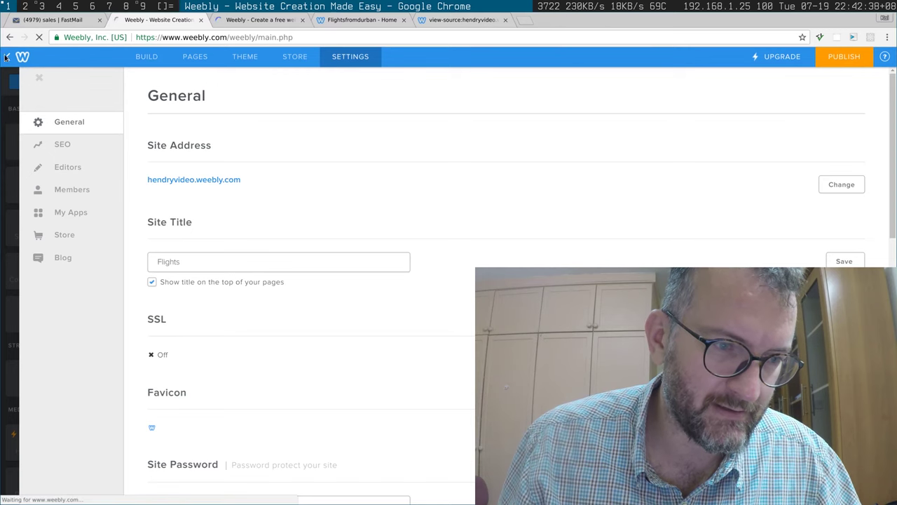
pyautogui.click(6, 57)
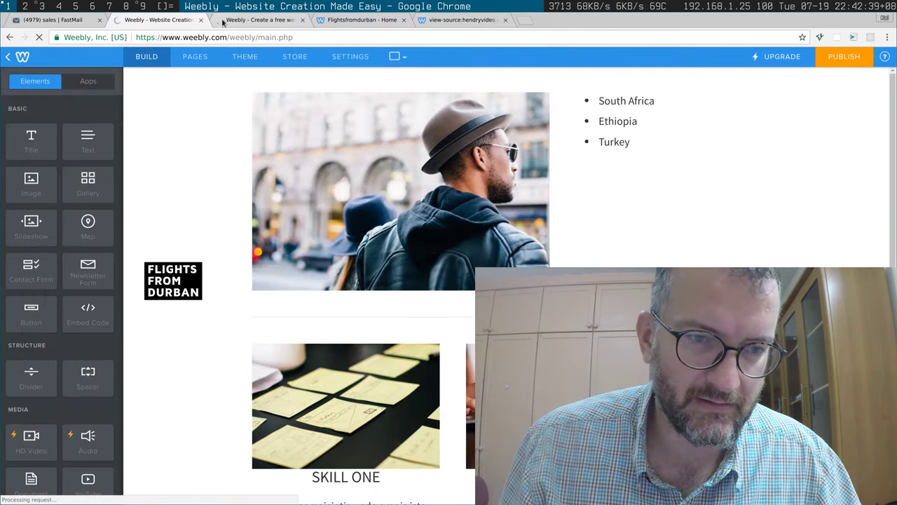
# Step: On the Upgrade Your Site tab, pick the Business plan at the 1-year US$25.00/mo rate
pyautogui.click(223, 21)
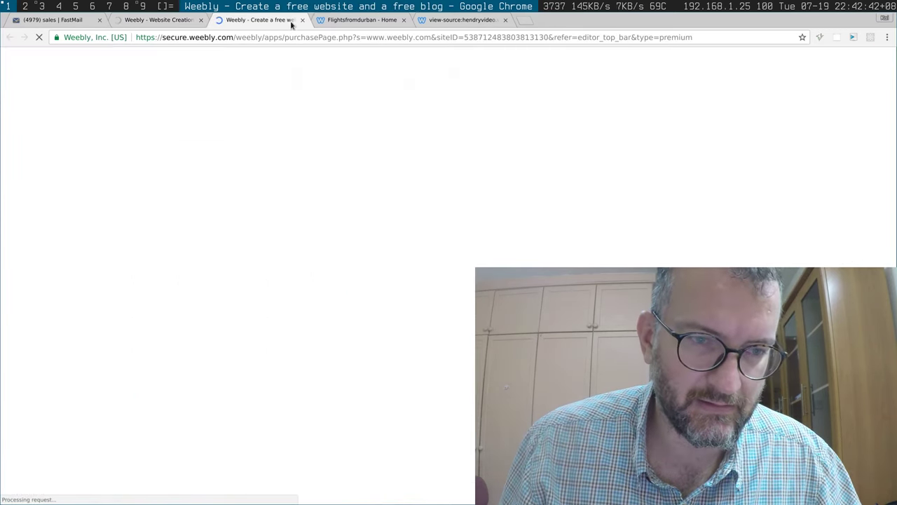
pyautogui.click(335, 21)
pyautogui.click(418, 23)
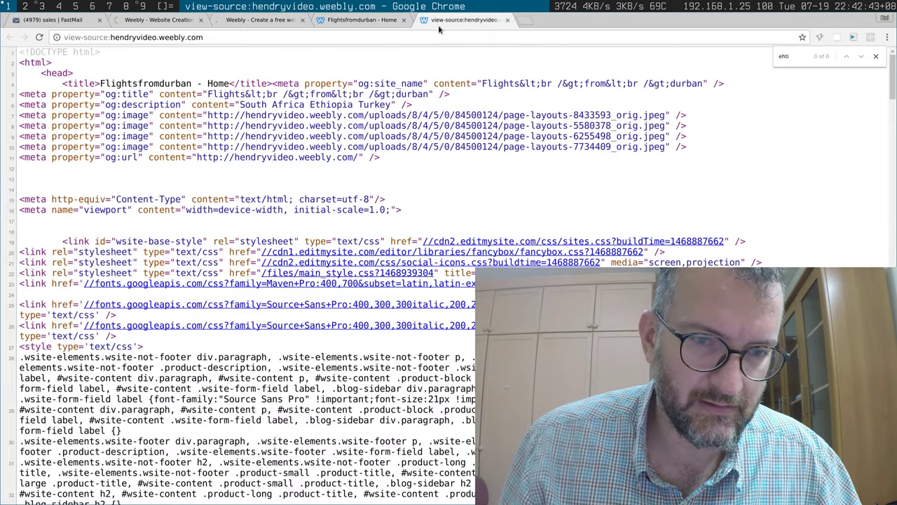
pyautogui.click(362, 21)
pyautogui.click(268, 21)
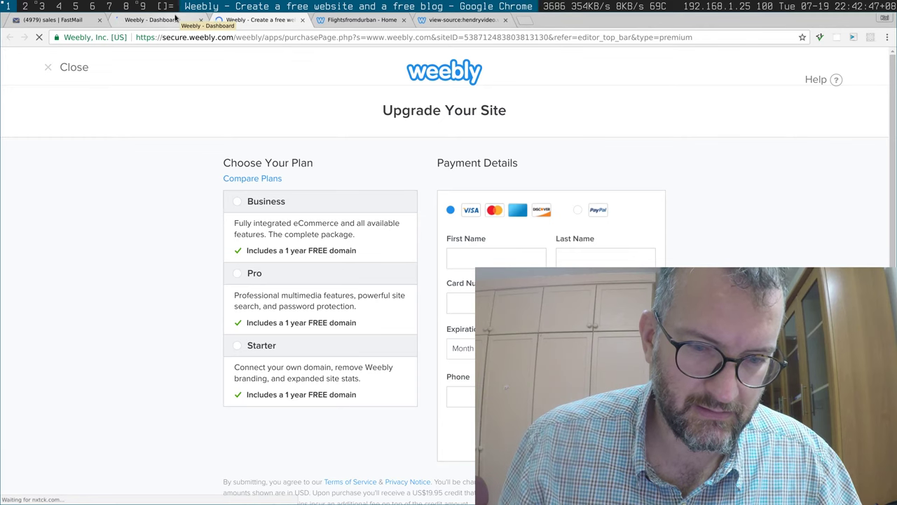
pyautogui.scroll(-1, 294, 280)
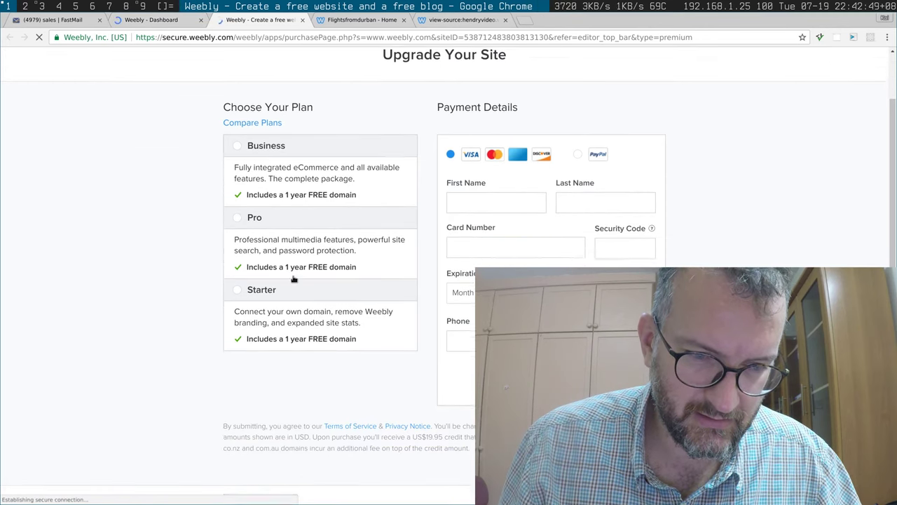
pyautogui.scroll(-1, 294, 279)
pyautogui.scroll(1, 287, 266)
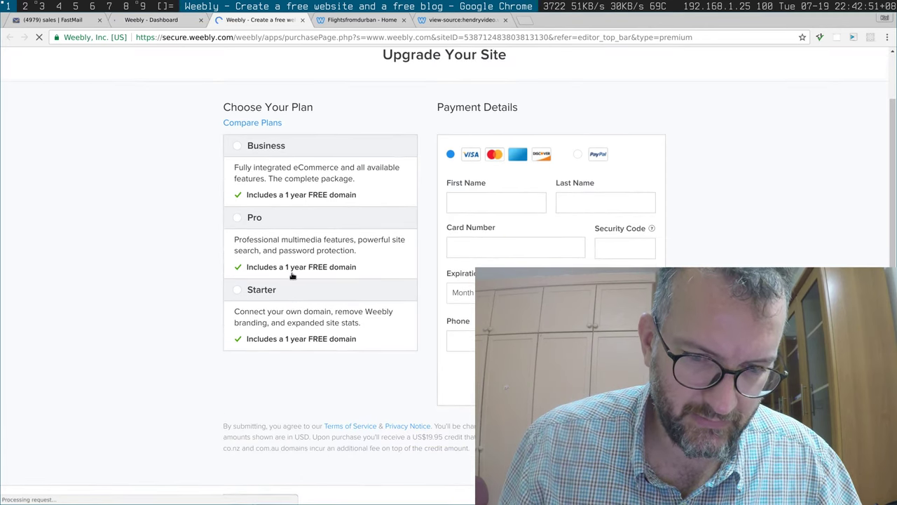
pyautogui.click(241, 145)
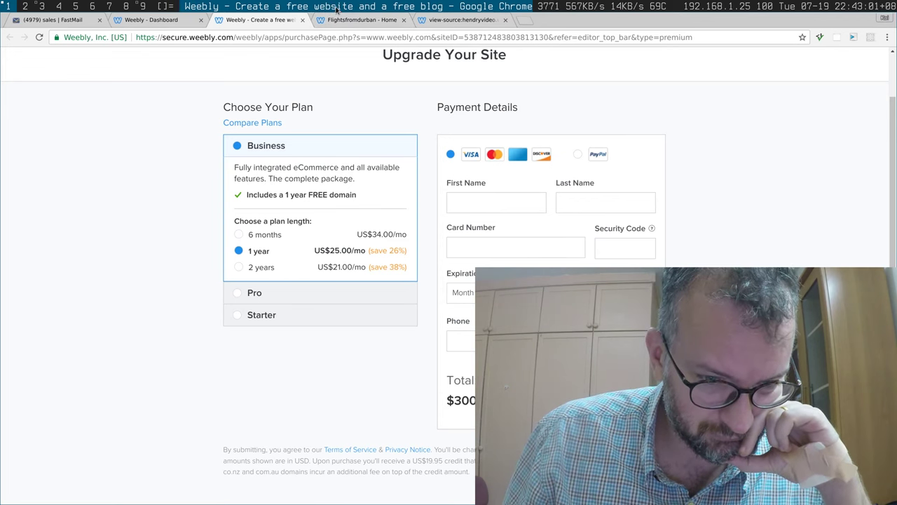
# Step: Google 'webflow' from the address bar and open the Webflow home page from the results
pyautogui.click(359, 20)
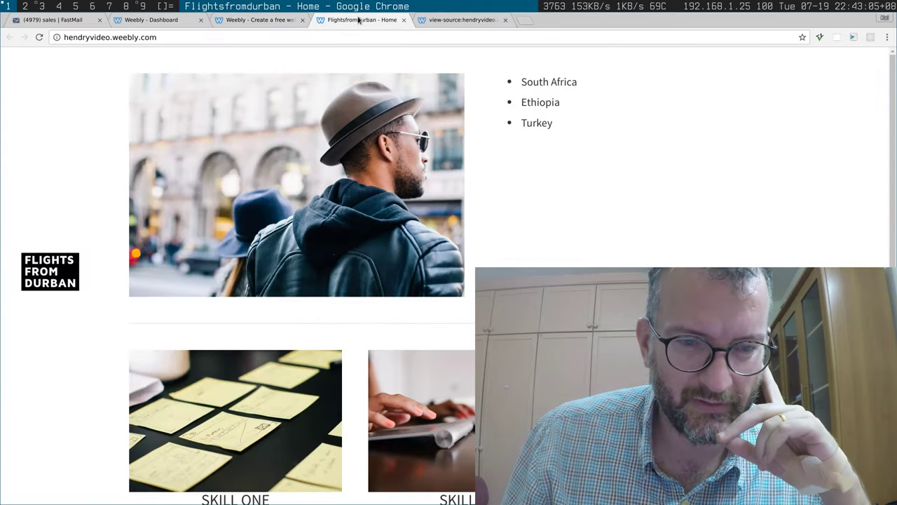
pyautogui.click(449, 20)
pyautogui.click(364, 19)
pyautogui.click(264, 19)
pyautogui.click(186, 21)
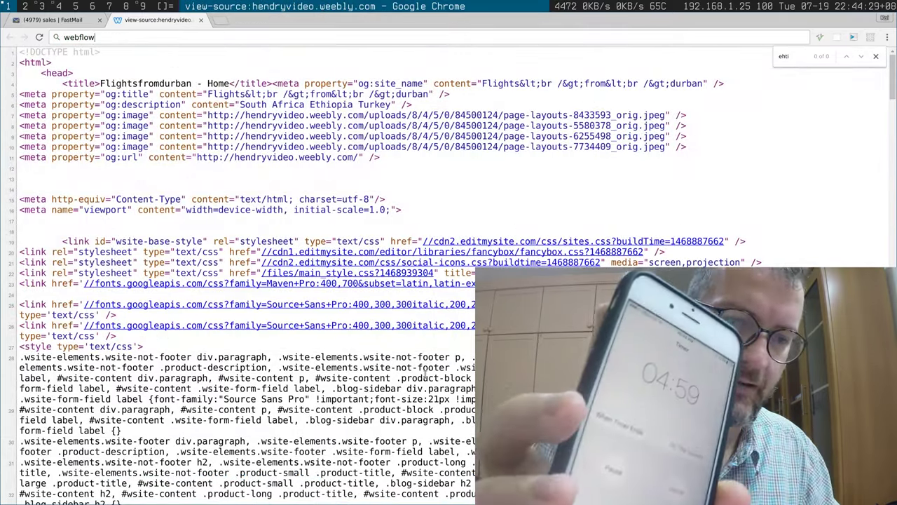
pyautogui.press('Return')
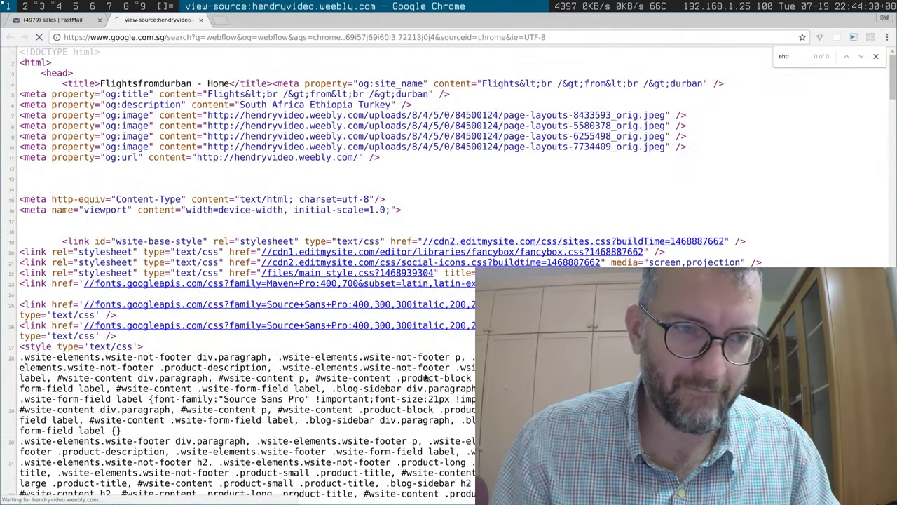
pyautogui.click(169, 170)
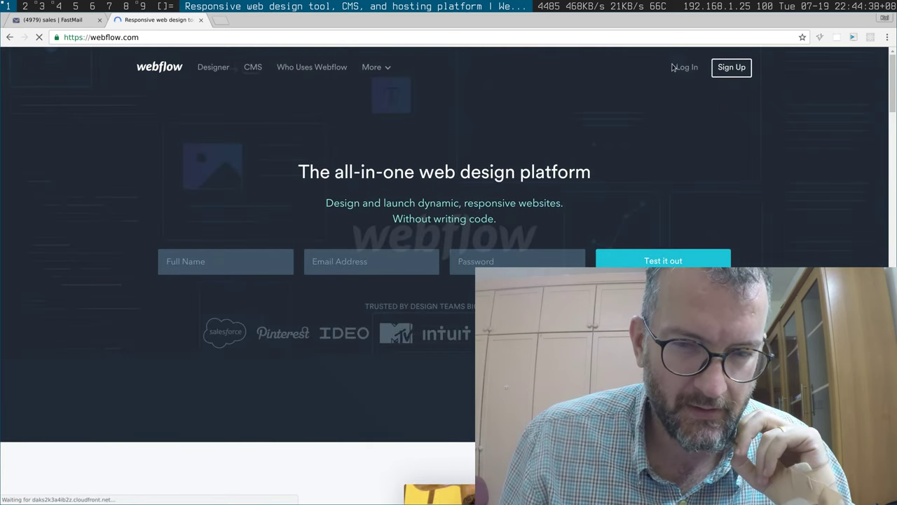
# Step: Start the Webflow sign-up and autofill the name and email fields from saved details
pyautogui.click(732, 72)
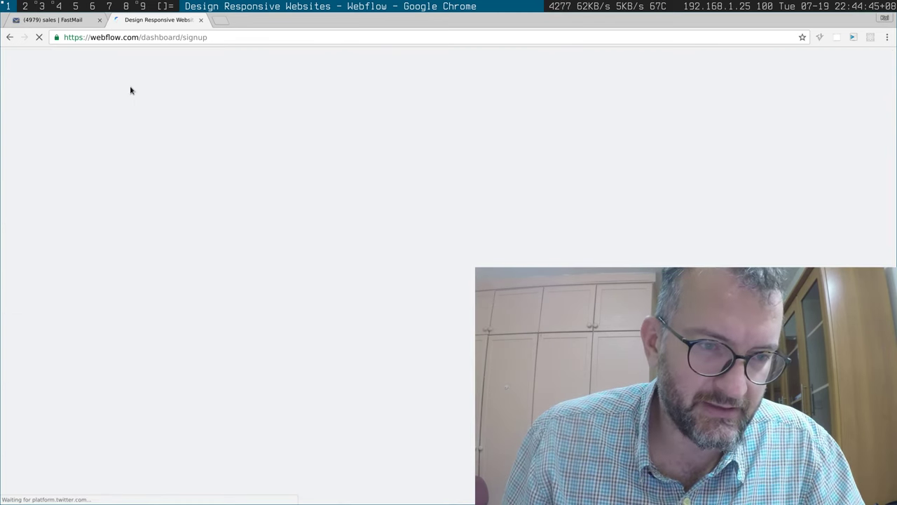
pyautogui.click(99, 20)
pyautogui.click(251, 222)
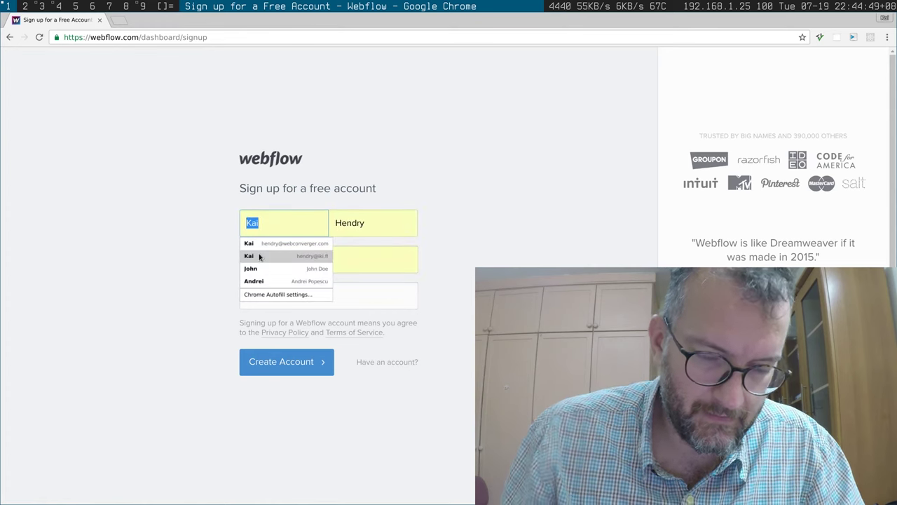
pyautogui.click(260, 257)
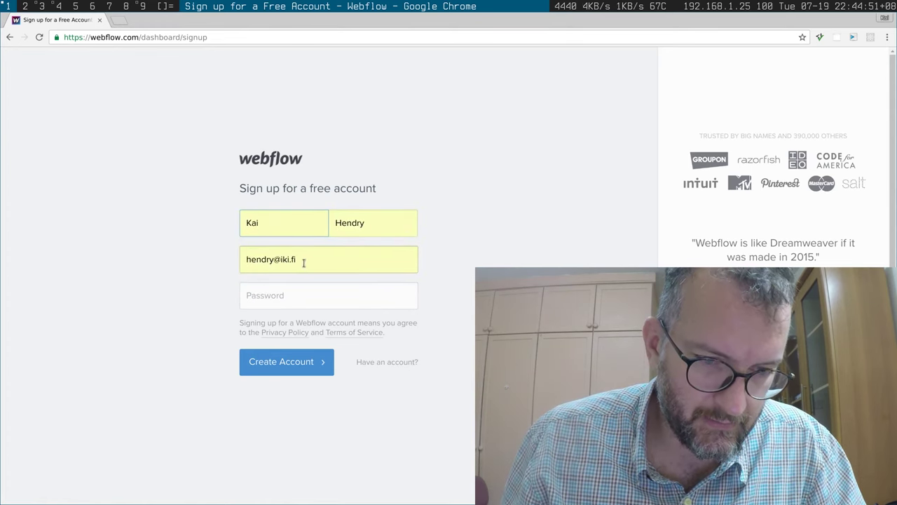
pyautogui.click(273, 256)
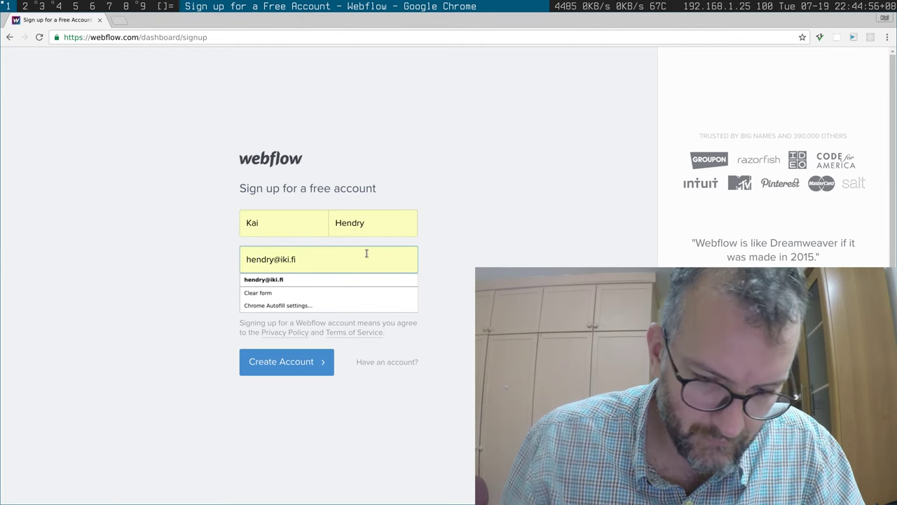
# Step: Append +webflow to the email, enter a password, create the account, and decline saving the password
pyautogui.write('+webflow')
pyautogui.press('Tab')
pyautogui.write('••••••')
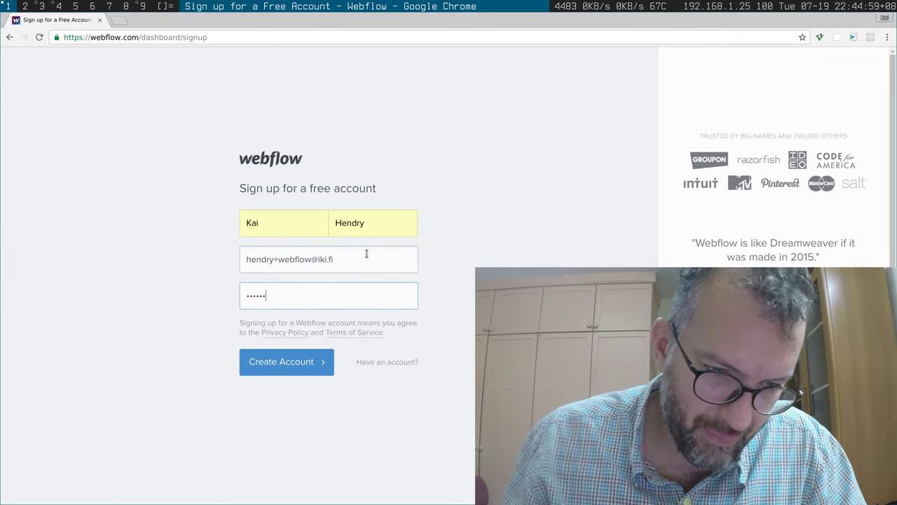
pyautogui.click(279, 362)
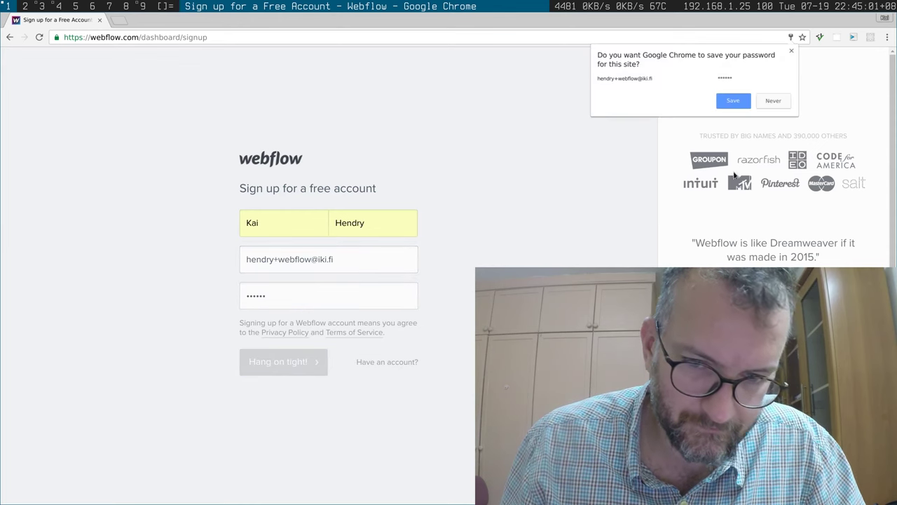
pyautogui.click(771, 101)
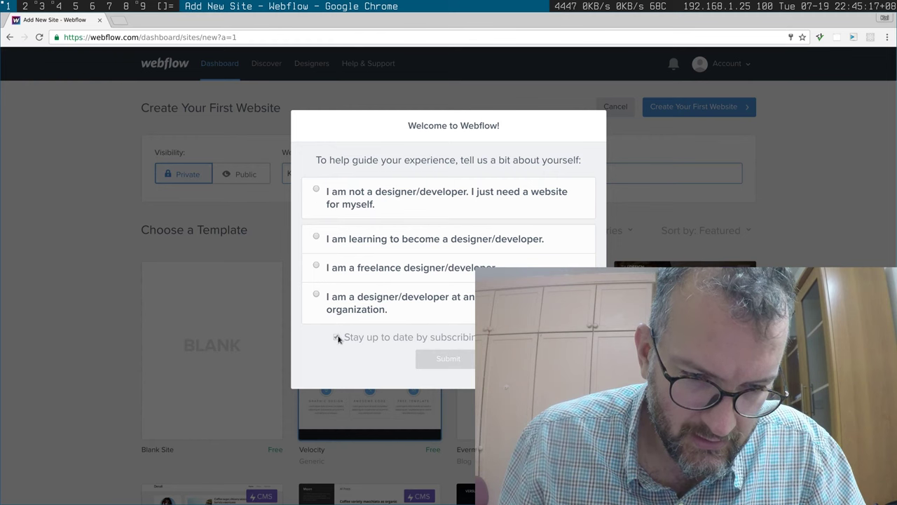
# Step: Answer 'I am not a designer/developer', then create a Public website from the Blank Site template
pyautogui.click(316, 191)
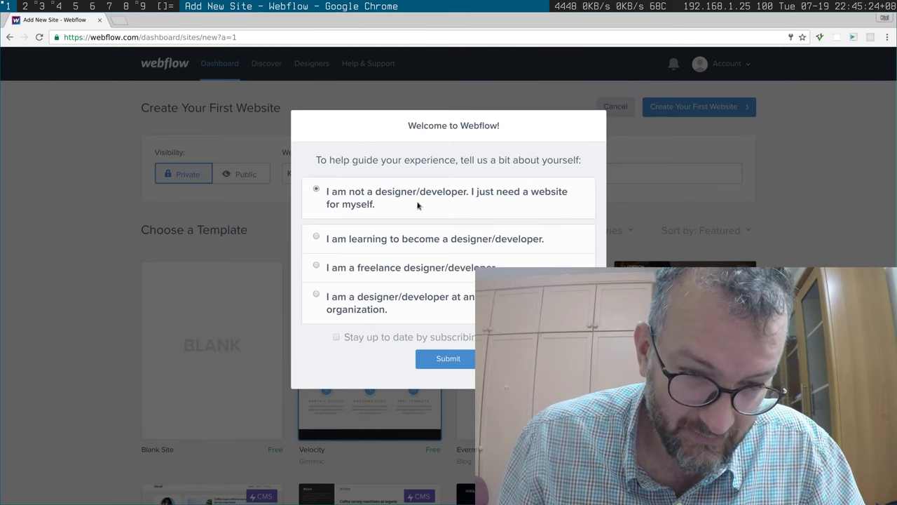
pyautogui.click(449, 363)
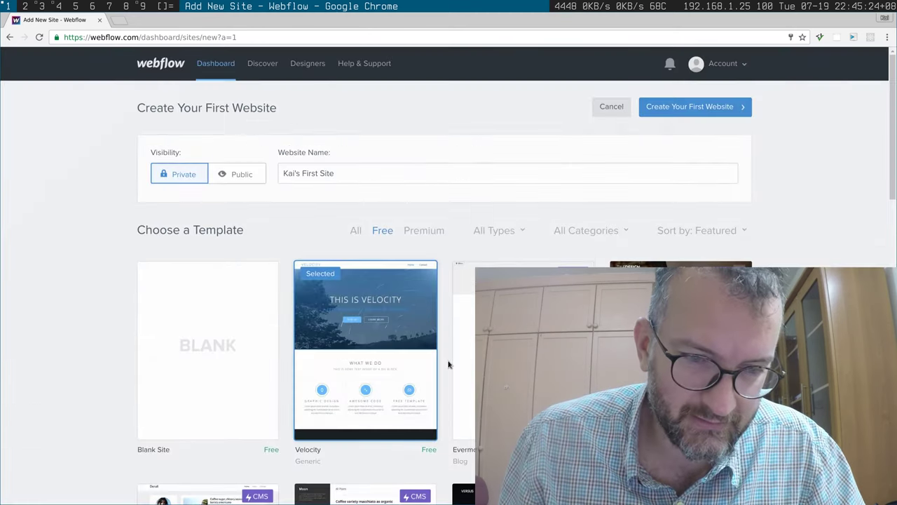
pyautogui.click(230, 181)
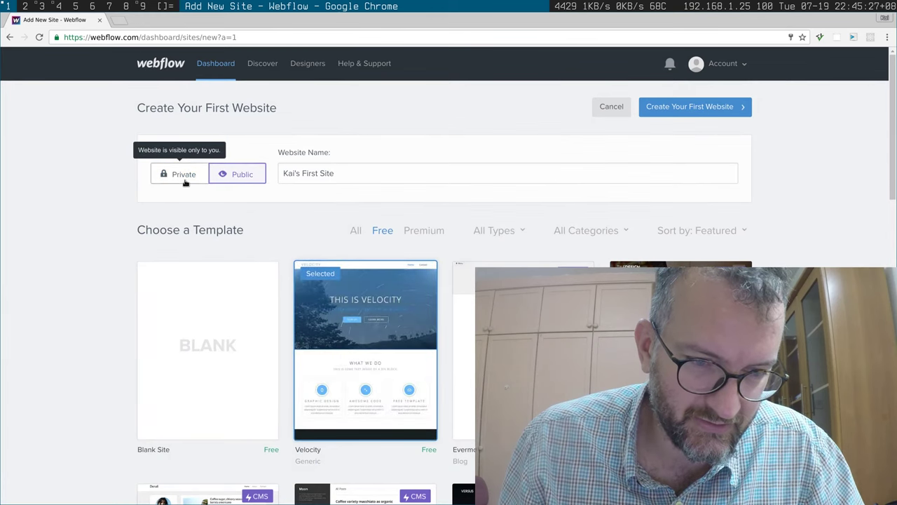
pyautogui.click(184, 177)
pyautogui.click(240, 175)
pyautogui.click(236, 368)
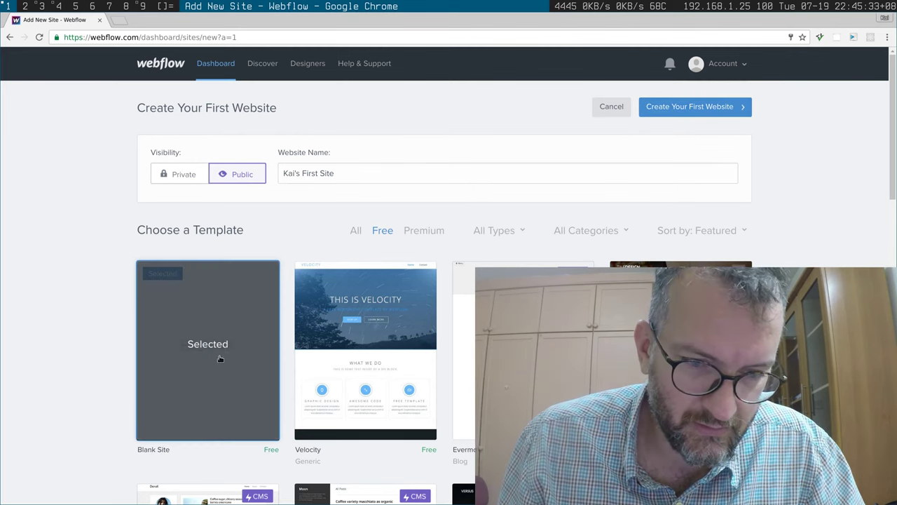
pyautogui.scroll(-10, 219, 358)
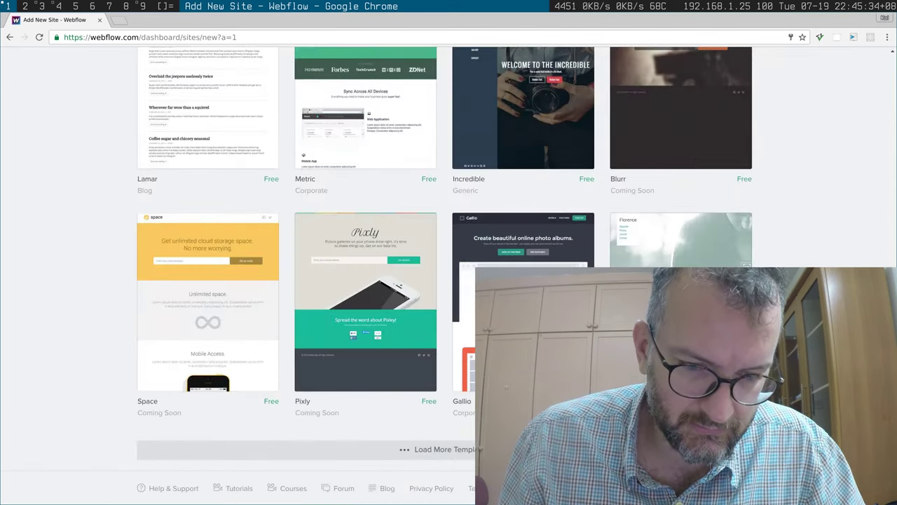
pyautogui.scroll(10, 615, 87)
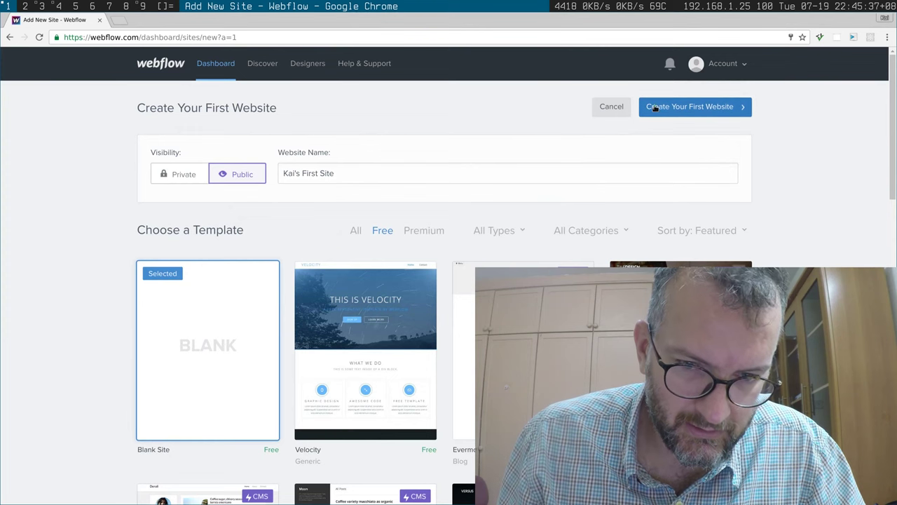
pyautogui.click(696, 107)
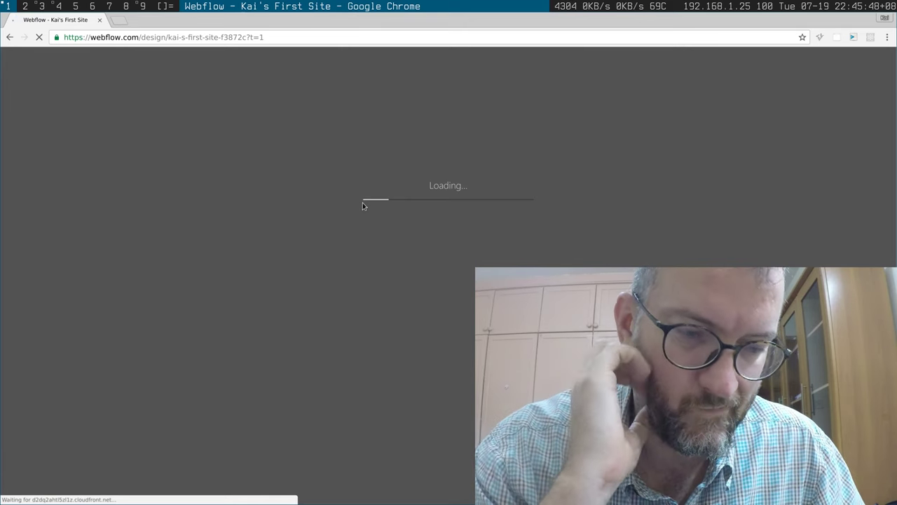
# Step: Dismiss the tutorial popup, select the page body to view its settings, and open Add Element
pyautogui.hotkey('shift', 'F10')
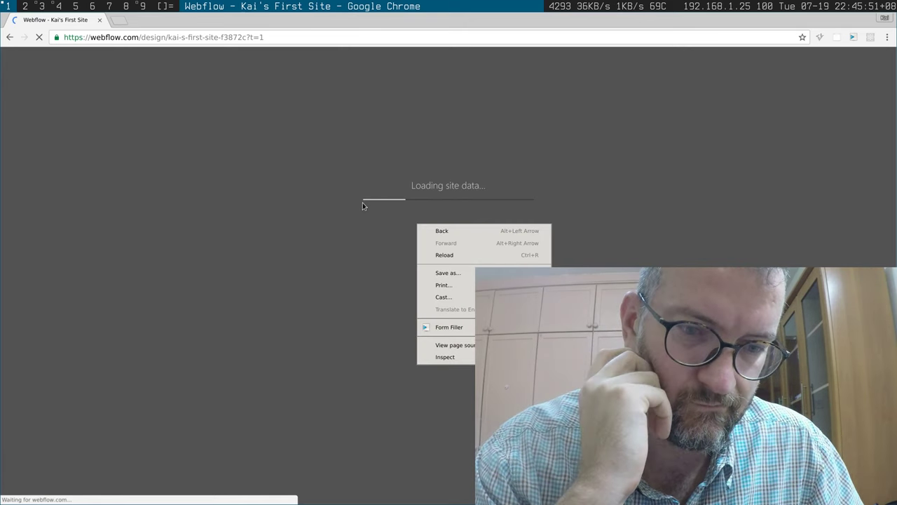
pyautogui.press('Escape')
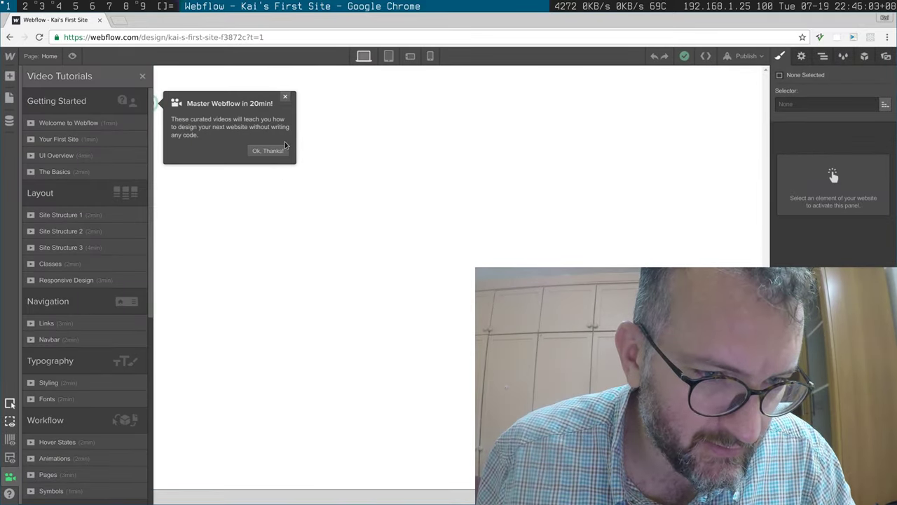
pyautogui.click(280, 151)
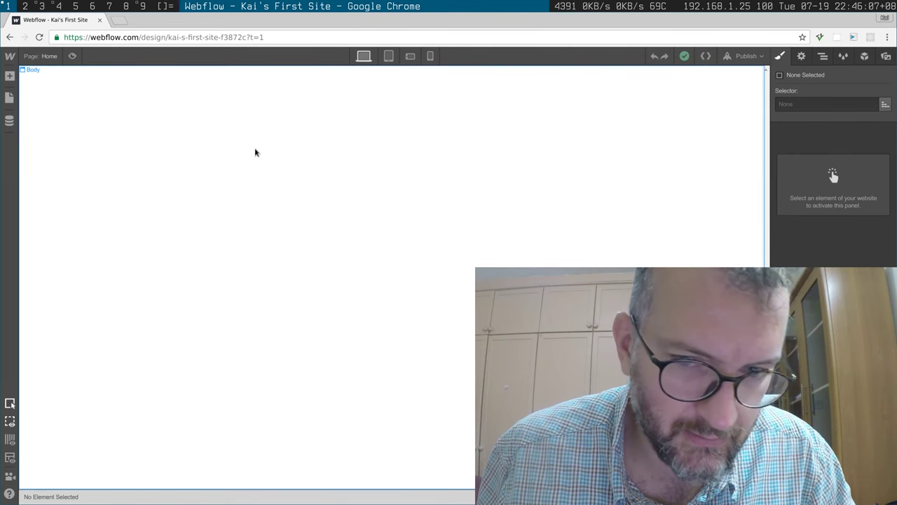
pyautogui.click(255, 152)
pyautogui.press('d')
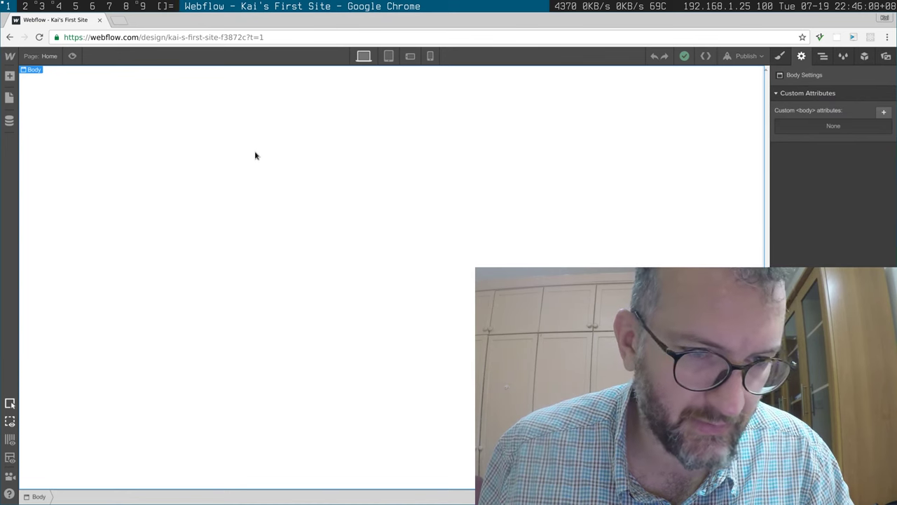
pyautogui.press('z')
pyautogui.press('d')
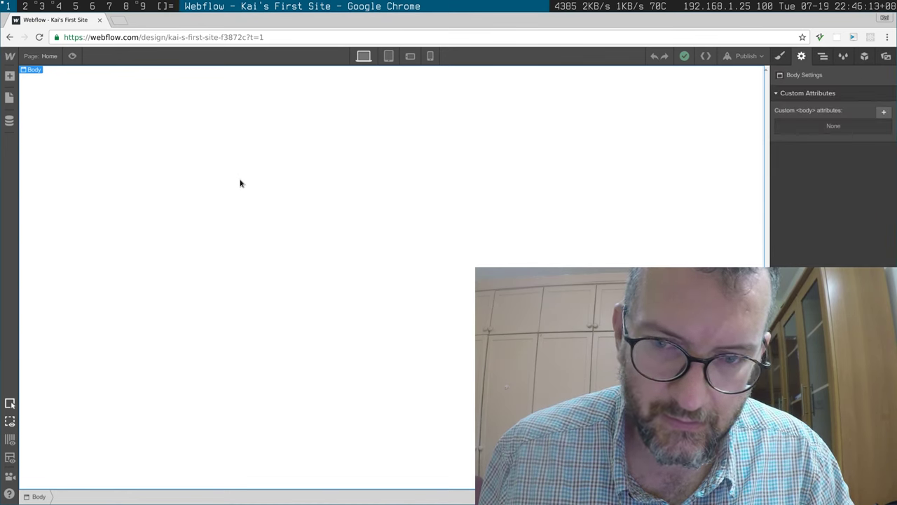
pyautogui.click(10, 76)
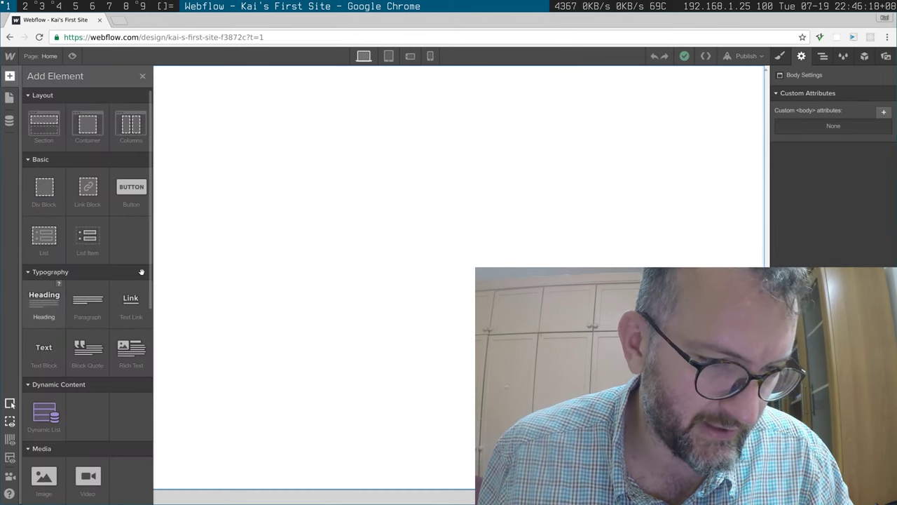
# Step: Add a heading at the top of the page reading 'Flights from Durban'
pyautogui.moveTo(214, 248); pyautogui.dragTo(267, 188)
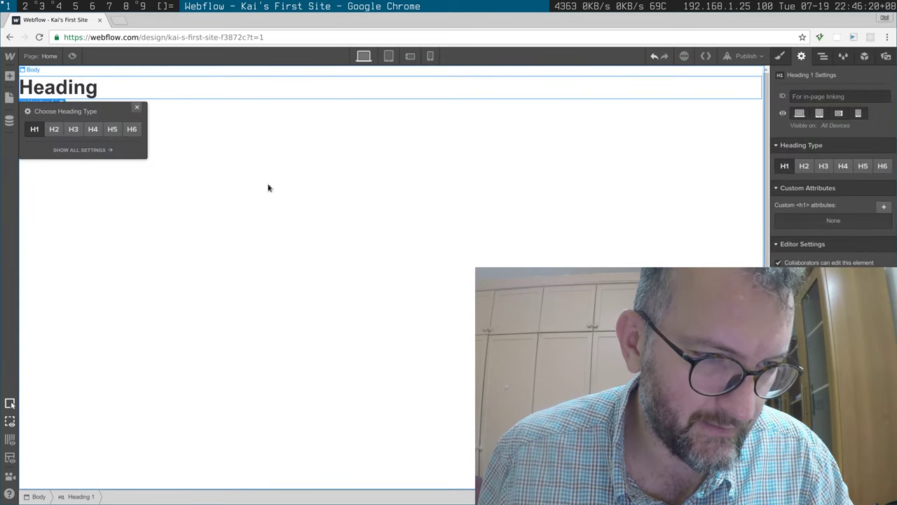
pyautogui.doubleClick(86, 87)
pyautogui.write('Flights f')
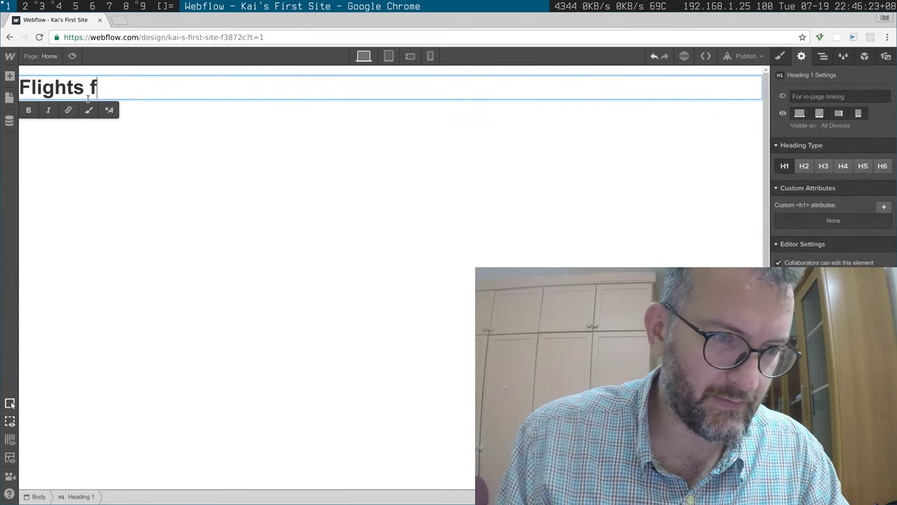
pyautogui.write('rom Durban')
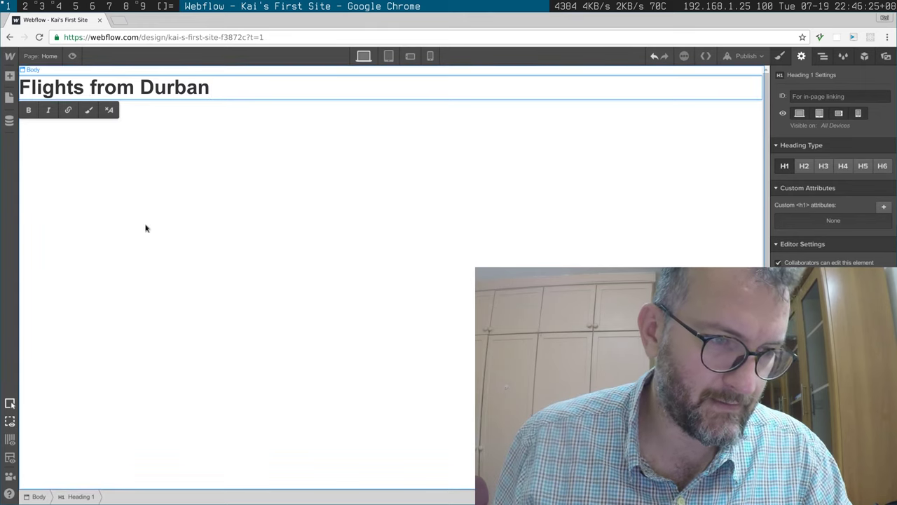
pyautogui.click(53, 181)
pyautogui.click(9, 97)
# Step: Drop a Text Block under the heading and type Ethiopia, then 'Turkey South Africa' on the next line
pyautogui.click(10, 77)
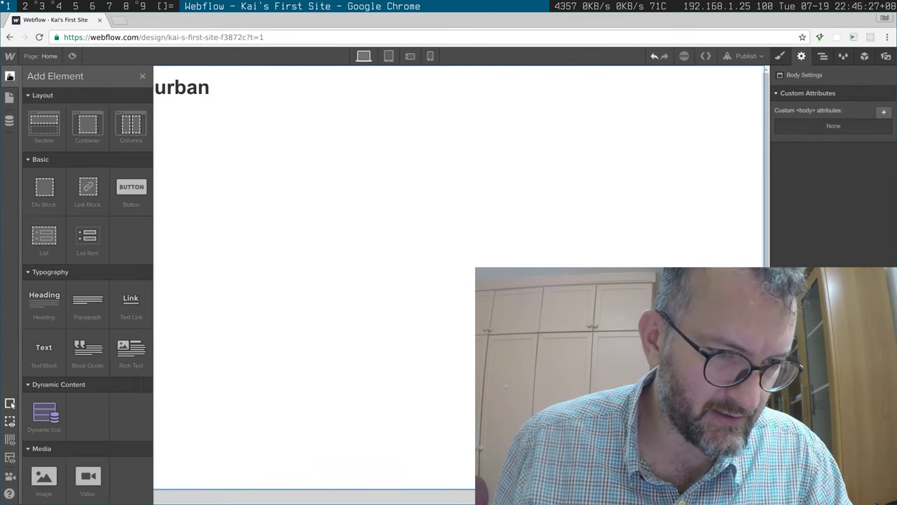
pyautogui.moveTo(44, 354); pyautogui.dragTo(240, 243)
pyautogui.click(223, 219)
pyautogui.tripleClick(127, 110)
pyautogui.write('Eh')
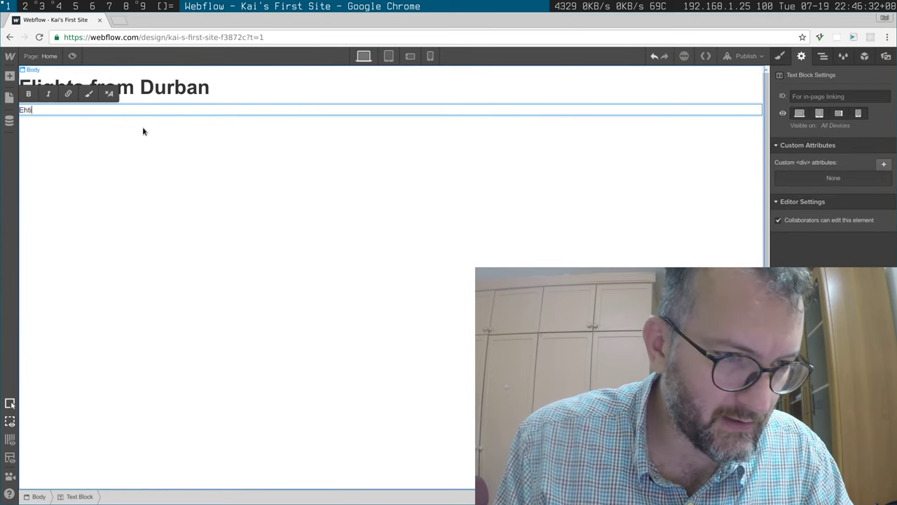
pyautogui.write('hiopia')
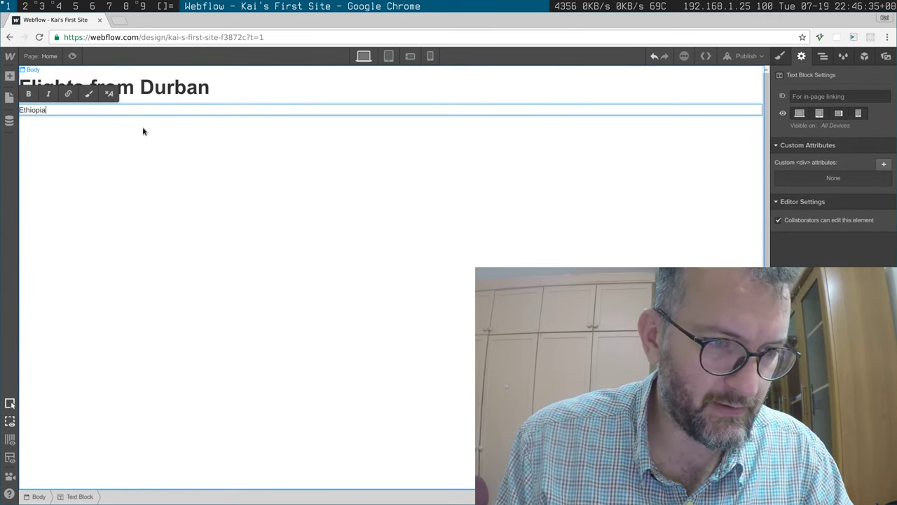
pyautogui.press('Return')
pyautogui.write('Turkey ')
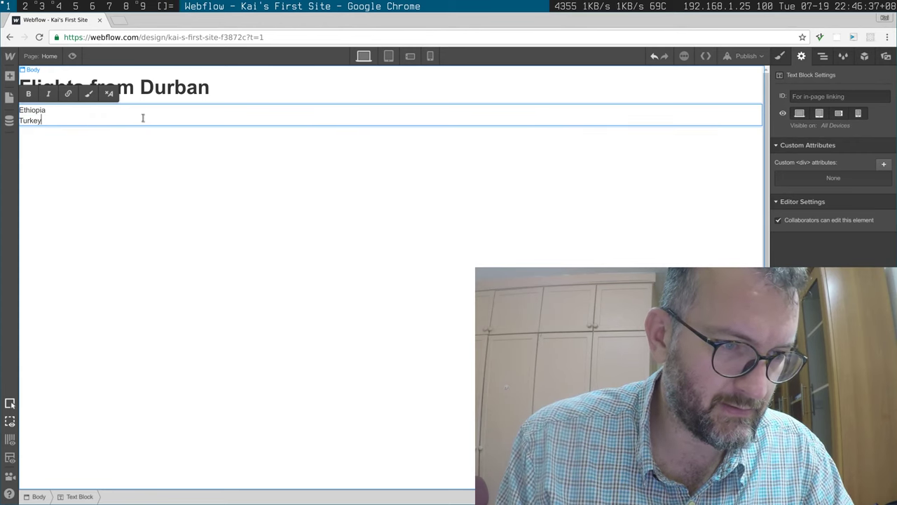
pyautogui.write('South Africa')
# Step: Select all three country lines in the text block and check their right-click options
pyautogui.moveTo(64, 131); pyautogui.dragTo(22, 110)
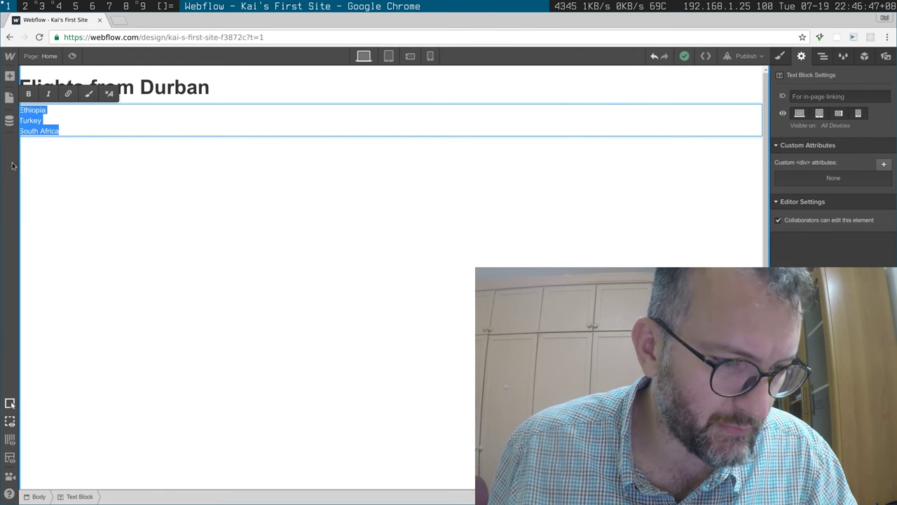
pyautogui.rightClick(53, 134)
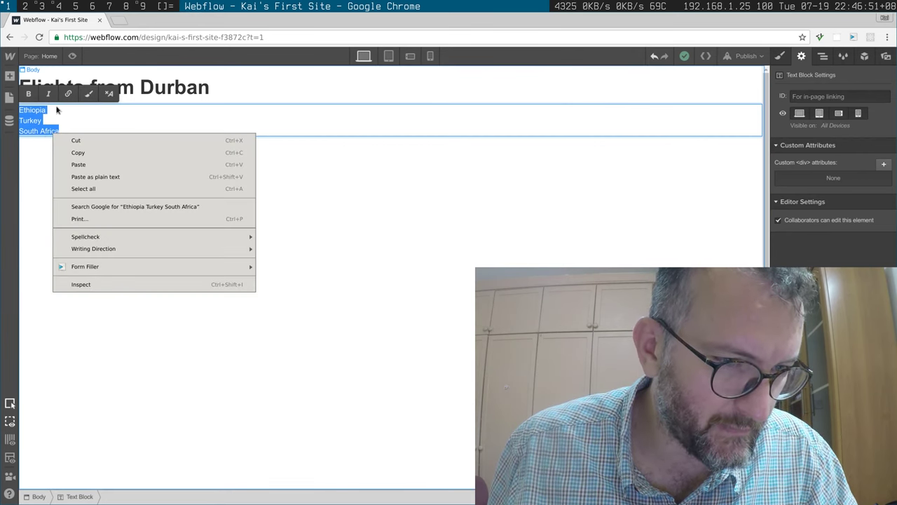
pyautogui.press('Escape')
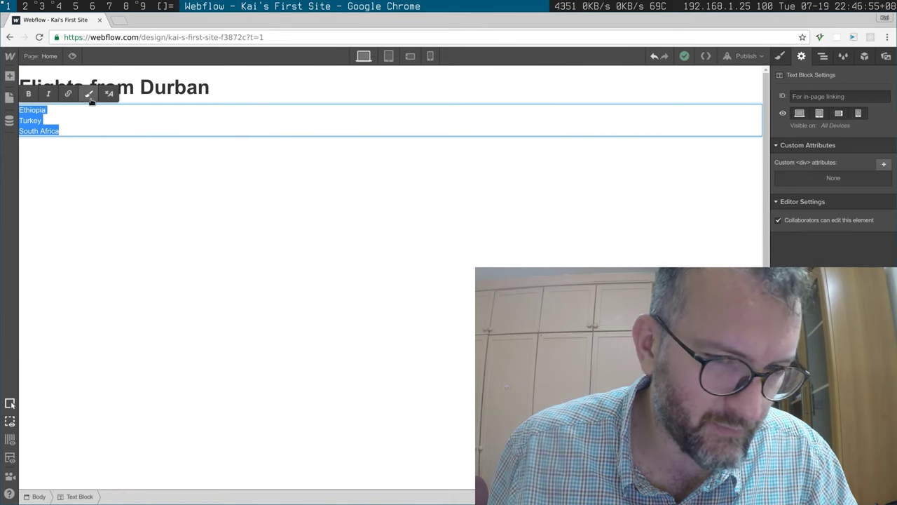
# Step: Browse the Pages, CMS, Add, Navigator, Style, Assets and Settings panels for the text block
pyautogui.click(10, 97)
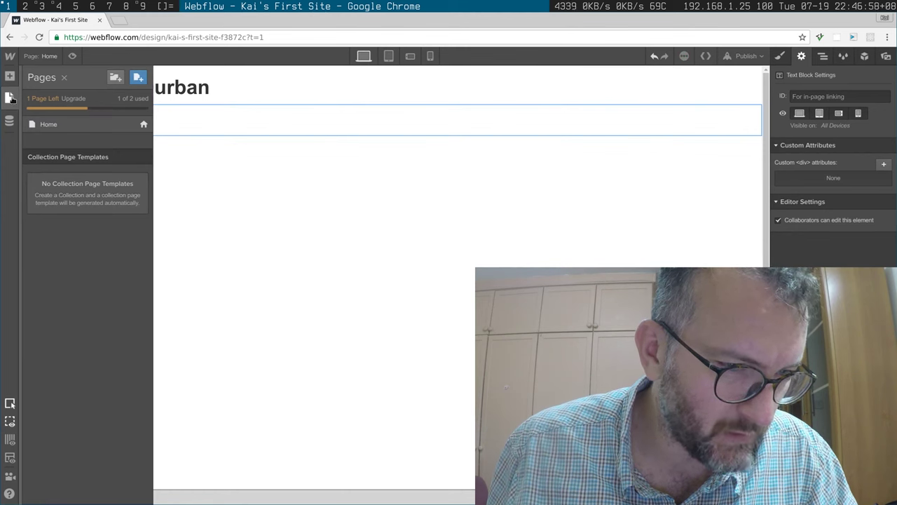
pyautogui.click(9, 120)
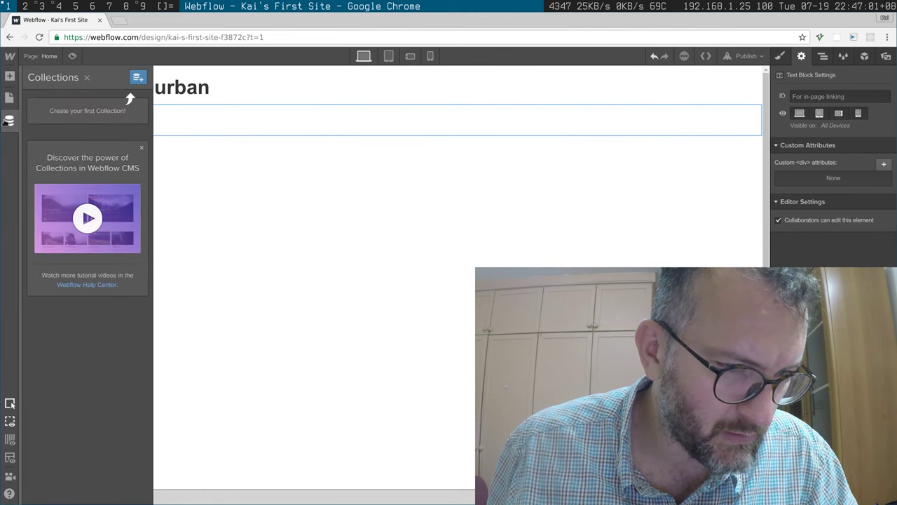
pyautogui.click(10, 79)
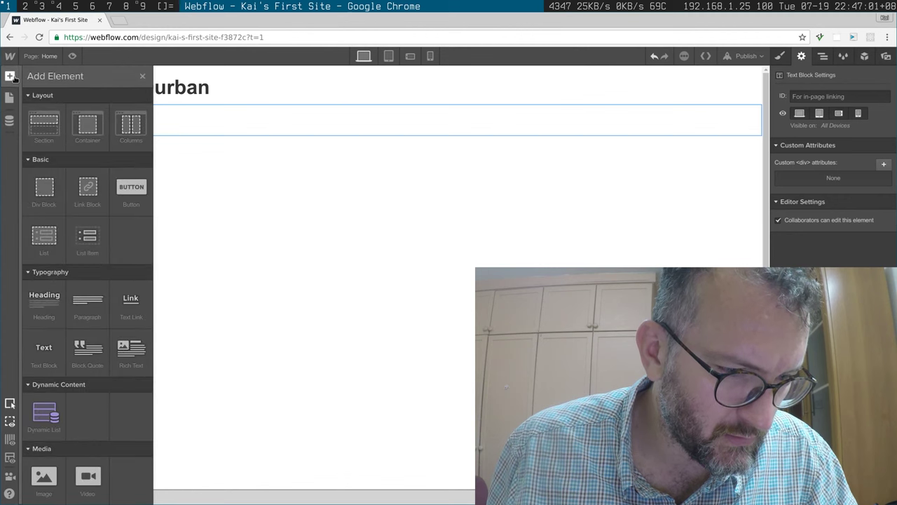
pyautogui.click(295, 236)
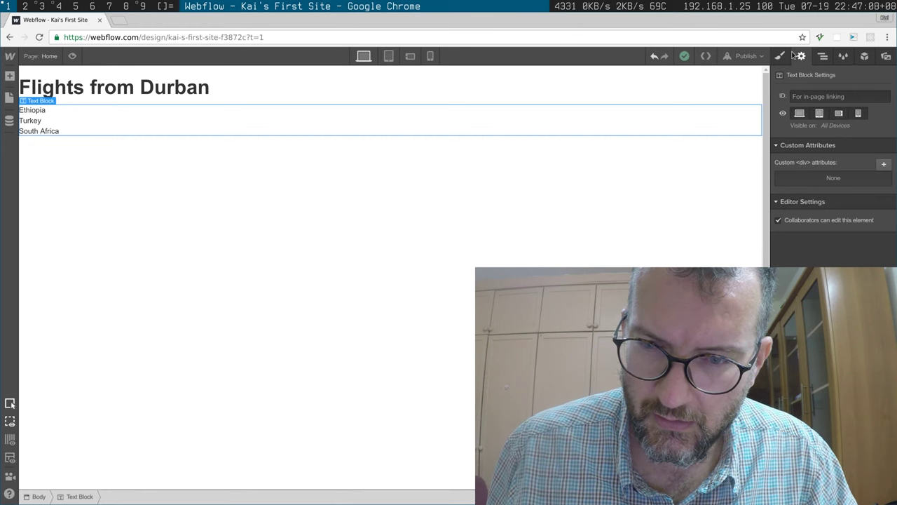
pyautogui.click(824, 56)
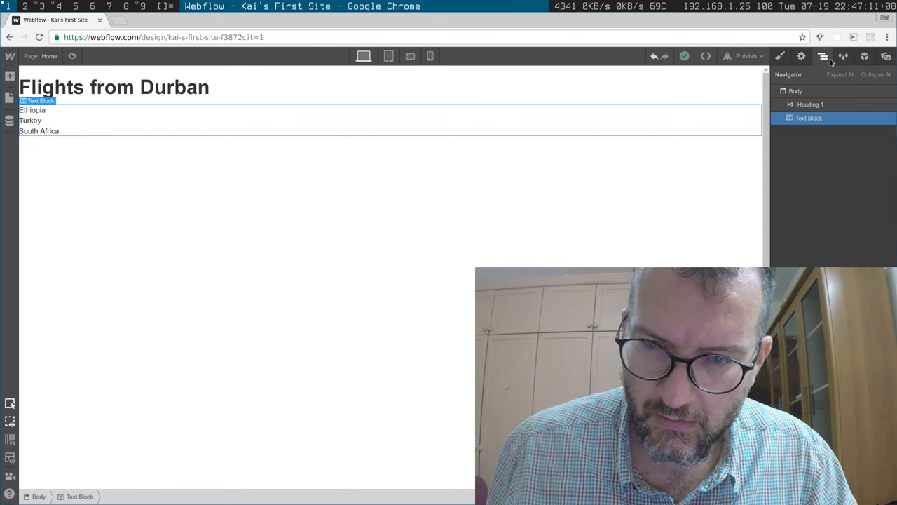
pyautogui.click(846, 59)
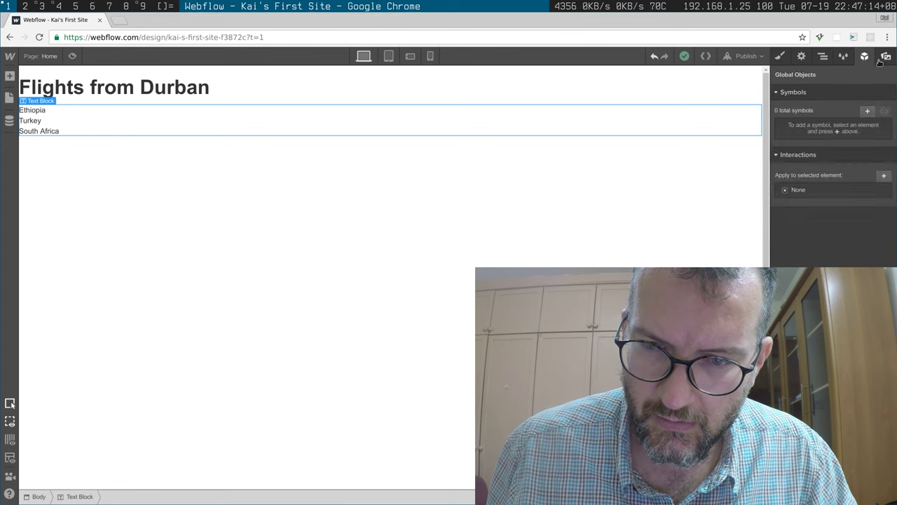
pyautogui.click(882, 61)
pyautogui.click(864, 56)
pyautogui.click(802, 57)
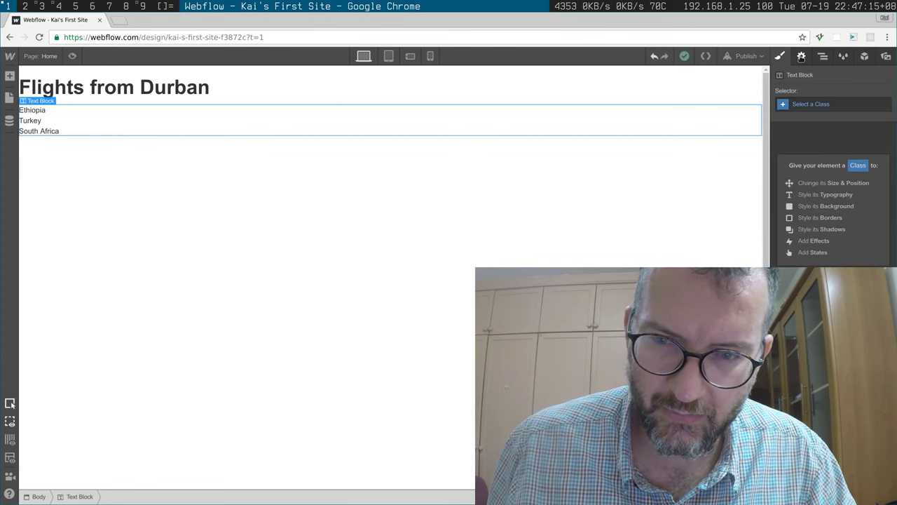
pyautogui.click(808, 59)
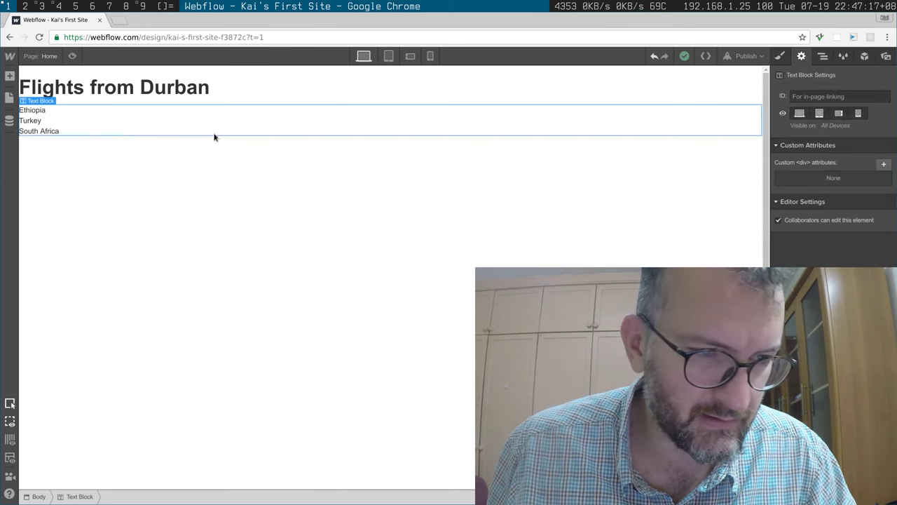
# Step: Check the text block's actions menu, then cycle through the Navigator, Style and Interactions panels again
pyautogui.rightClick(73, 110)
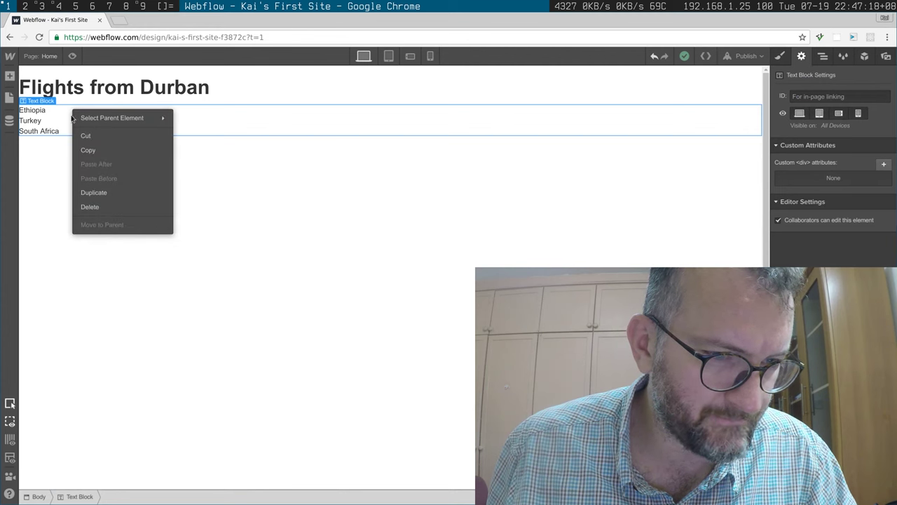
pyautogui.moveTo(122, 126)
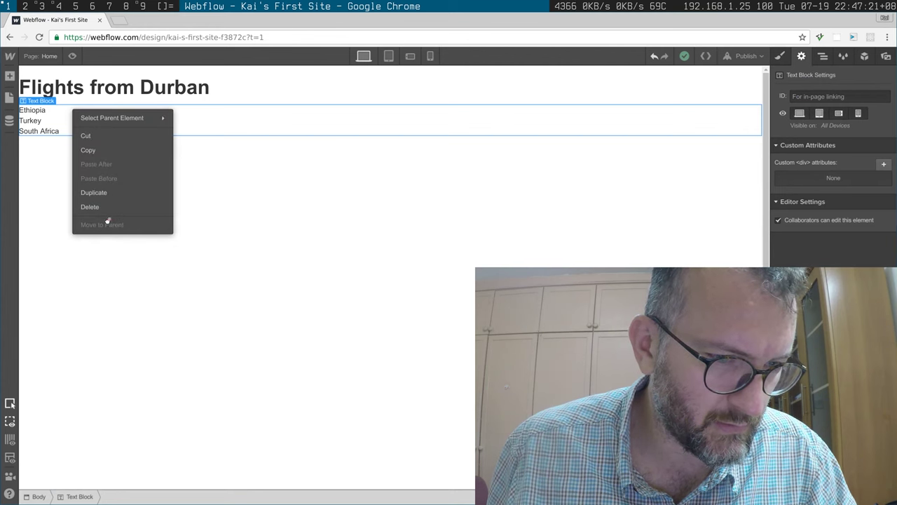
pyautogui.click(48, 109)
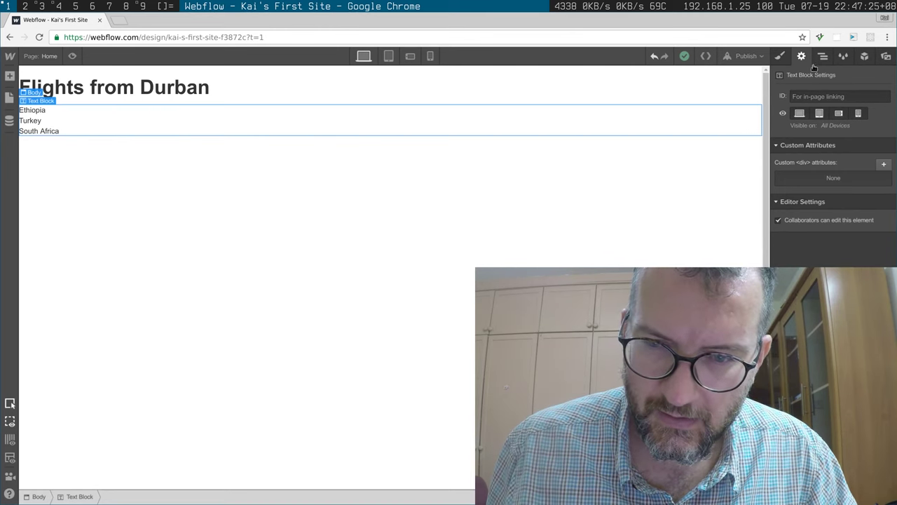
pyautogui.click(823, 57)
pyautogui.click(781, 56)
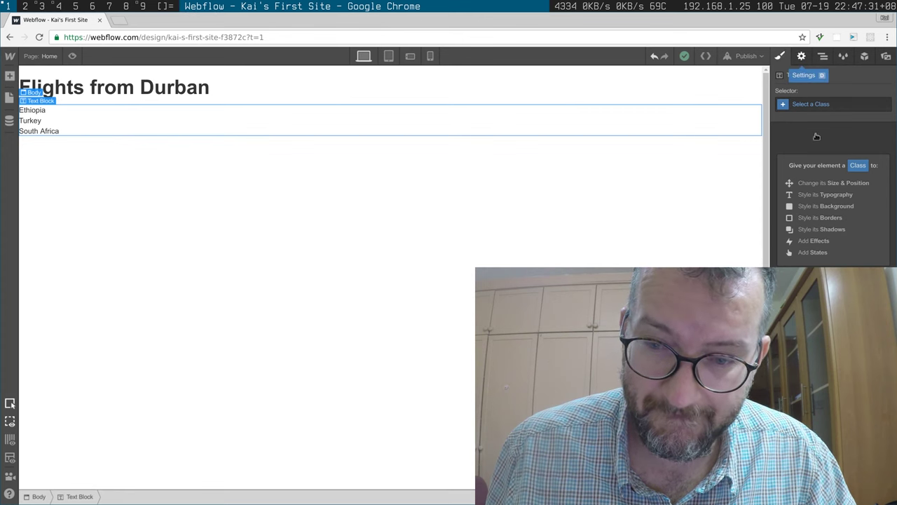
pyautogui.click(802, 56)
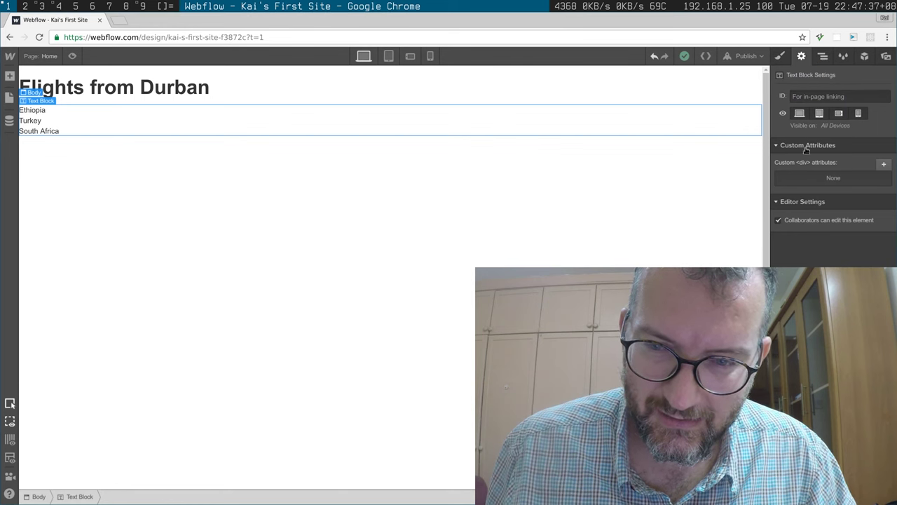
pyautogui.click(823, 56)
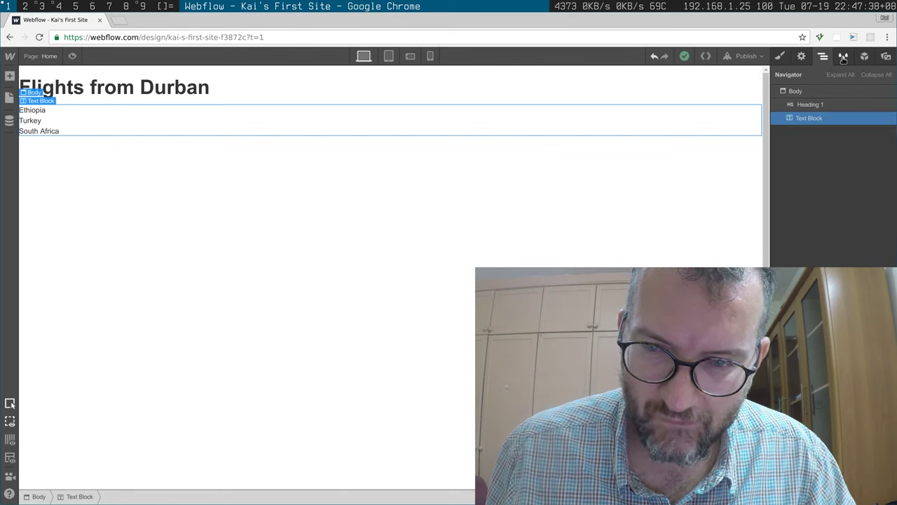
pyautogui.click(843, 59)
pyautogui.click(863, 59)
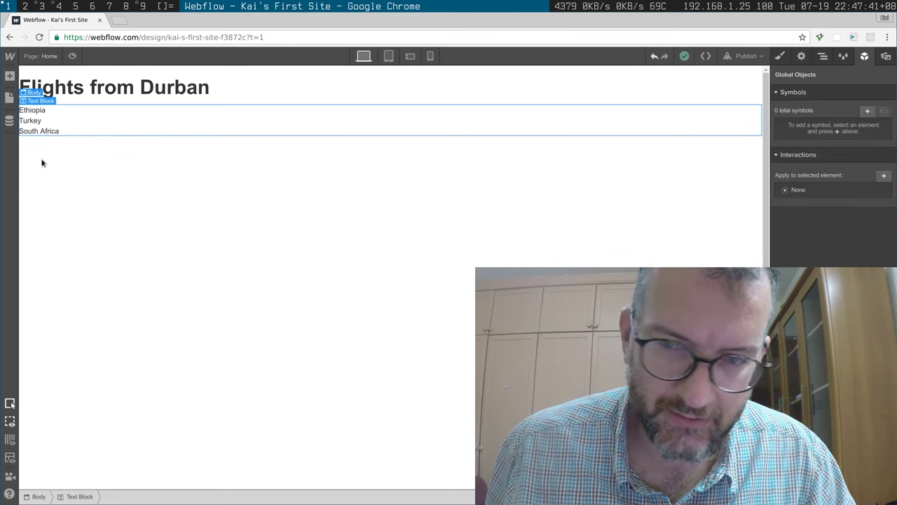
# Step: Insert a List element beneath the country text block and select its first bullet item
pyautogui.click(9, 96)
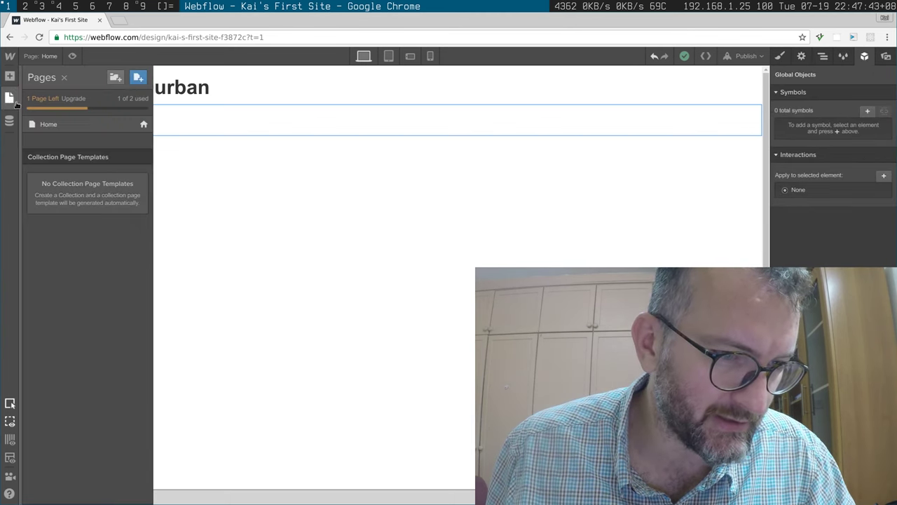
pyautogui.click(10, 98)
pyautogui.click(10, 120)
pyautogui.click(10, 76)
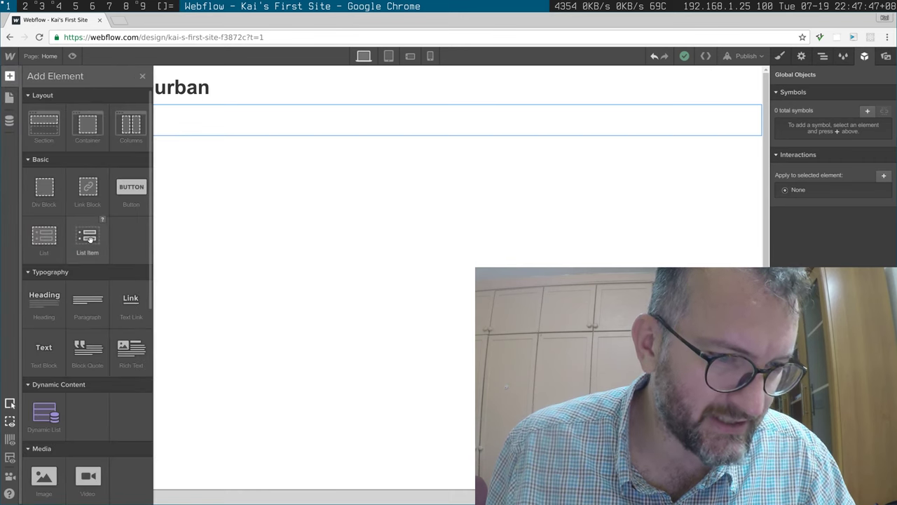
pyautogui.moveTo(88, 239); pyautogui.dragTo(88, 233)
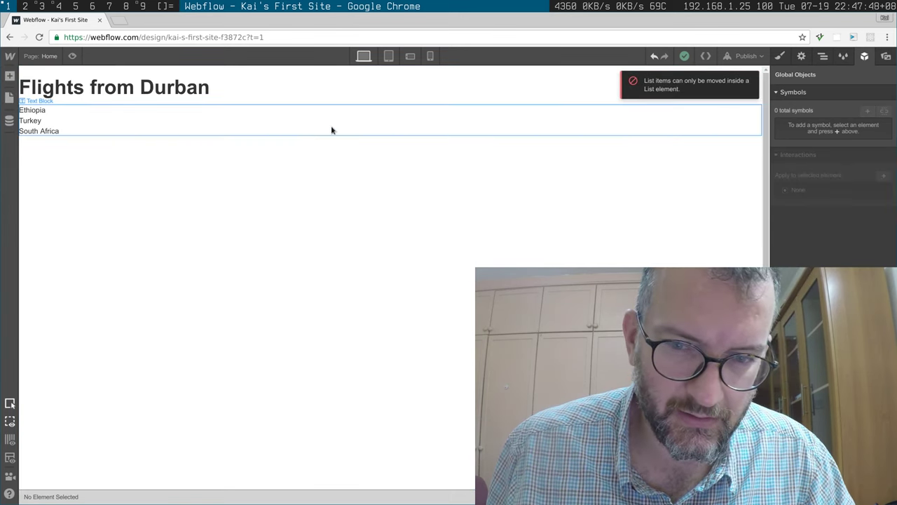
pyautogui.click(39, 134)
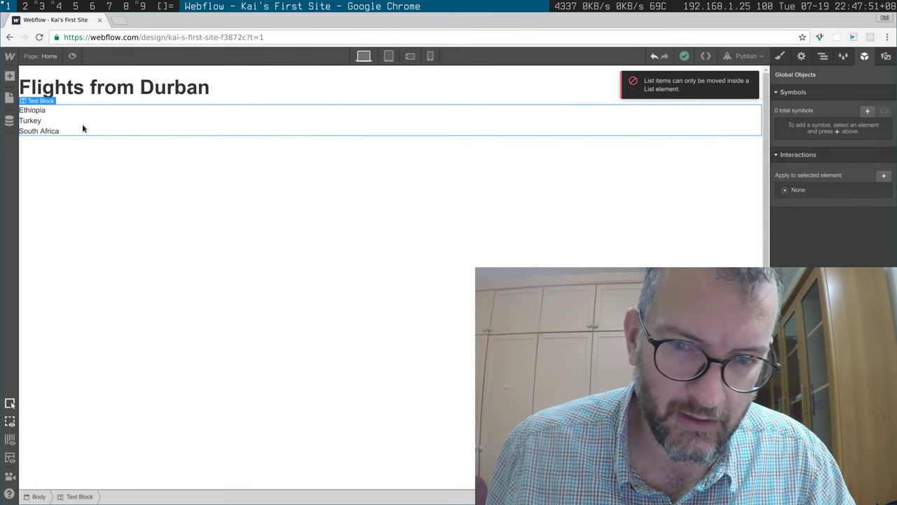
pyautogui.click(11, 76)
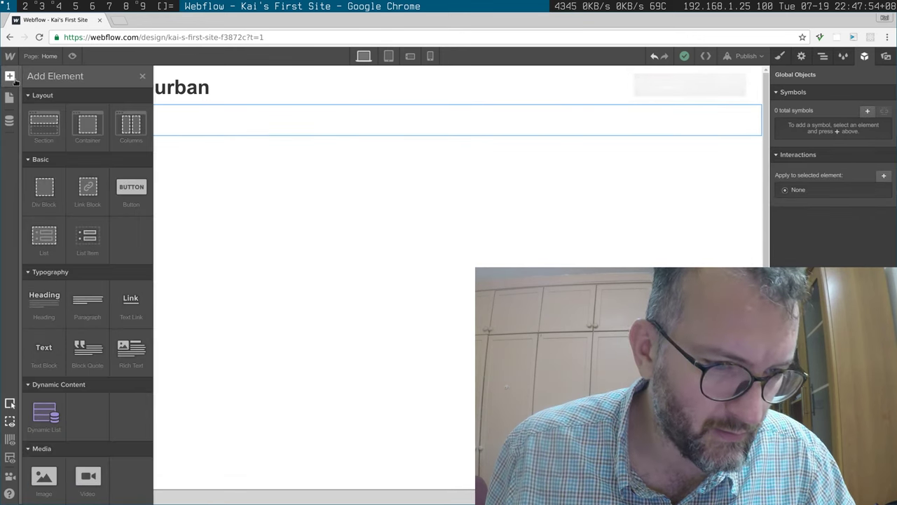
pyautogui.click(50, 245)
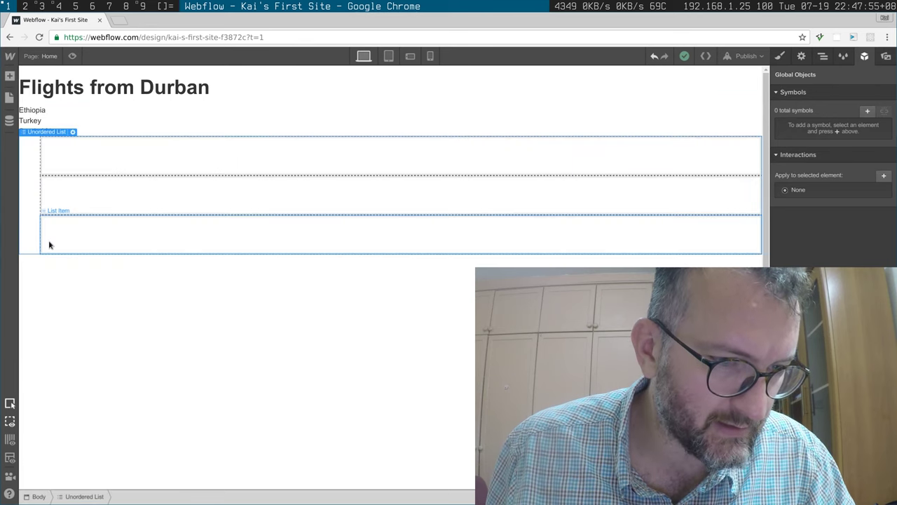
pyautogui.click(56, 164)
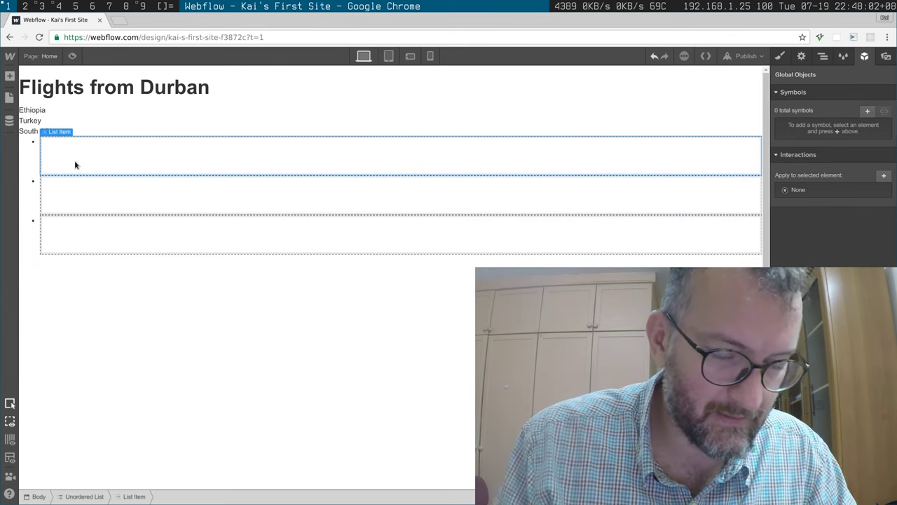
# Step: Preview the generated HTML with Shift+E, highlight the ul markup, then close Export Code
pyautogui.hotkey('shift', 'e')
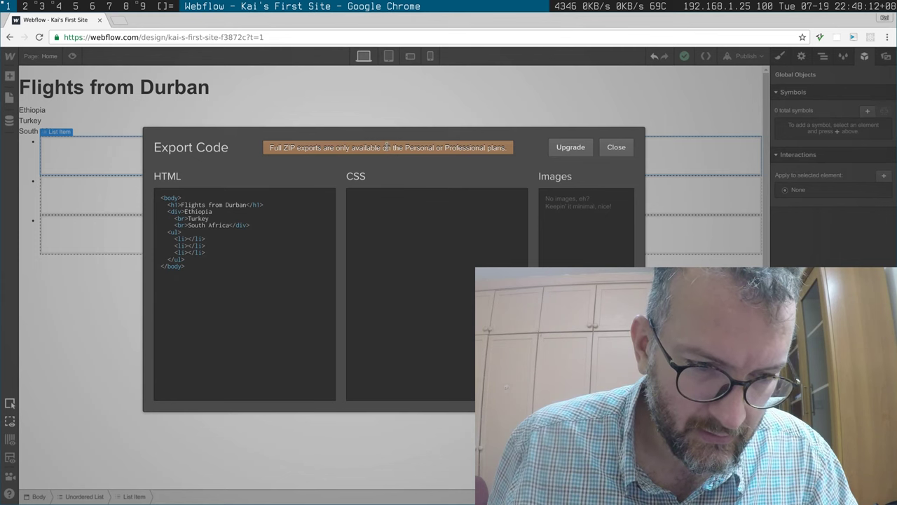
pyautogui.moveTo(242, 250); pyautogui.dragTo(178, 281)
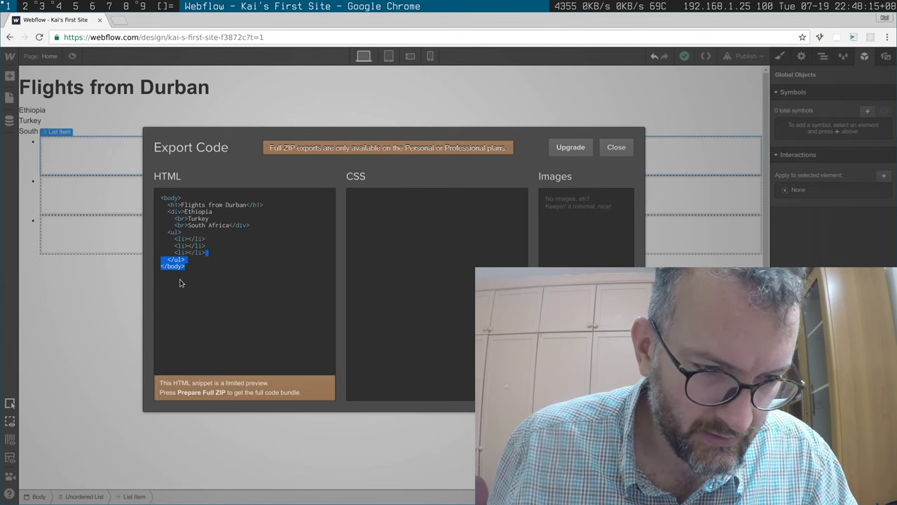
pyautogui.click(188, 226)
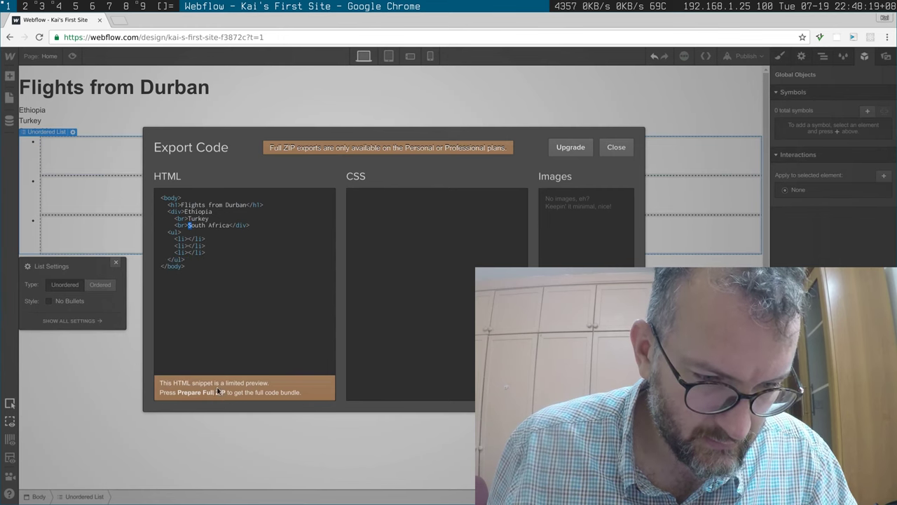
pyautogui.click(615, 148)
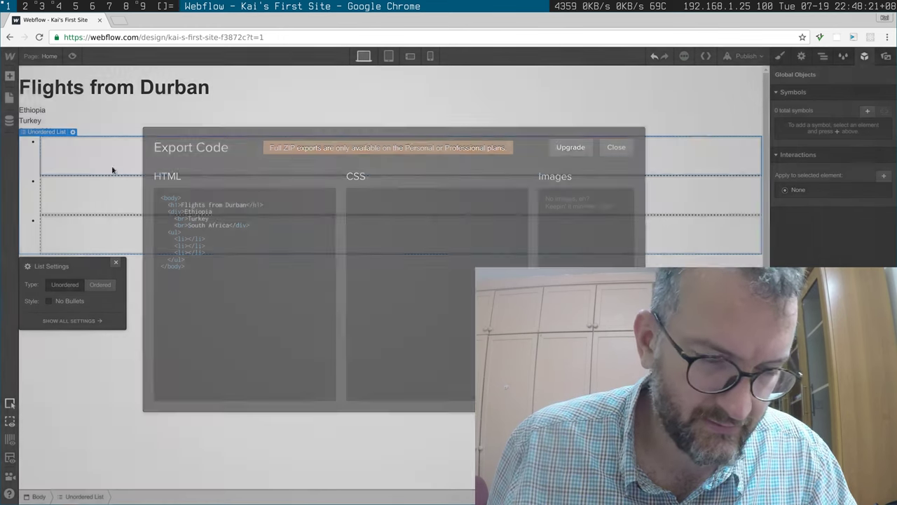
# Step: Enter 'Ethiopia' as the first bullet item, clearing the stray test text
pyautogui.click(90, 170)
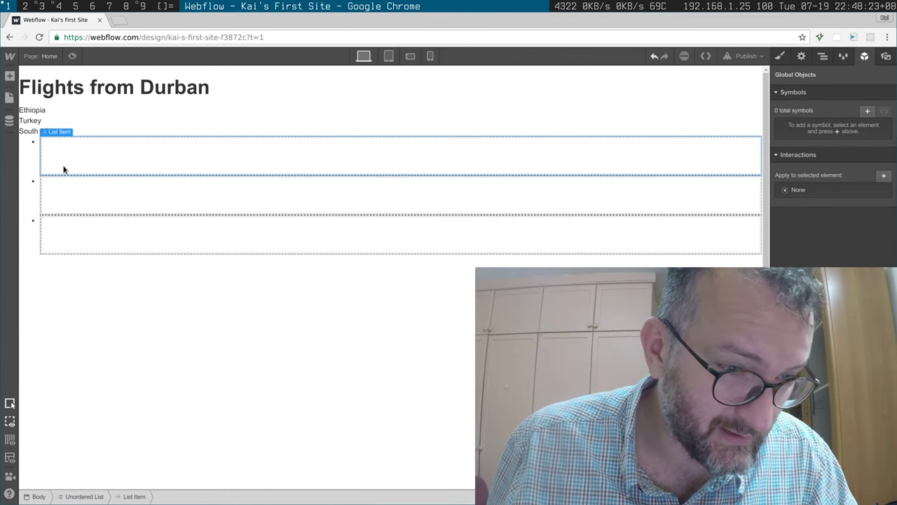
pyautogui.press('s')
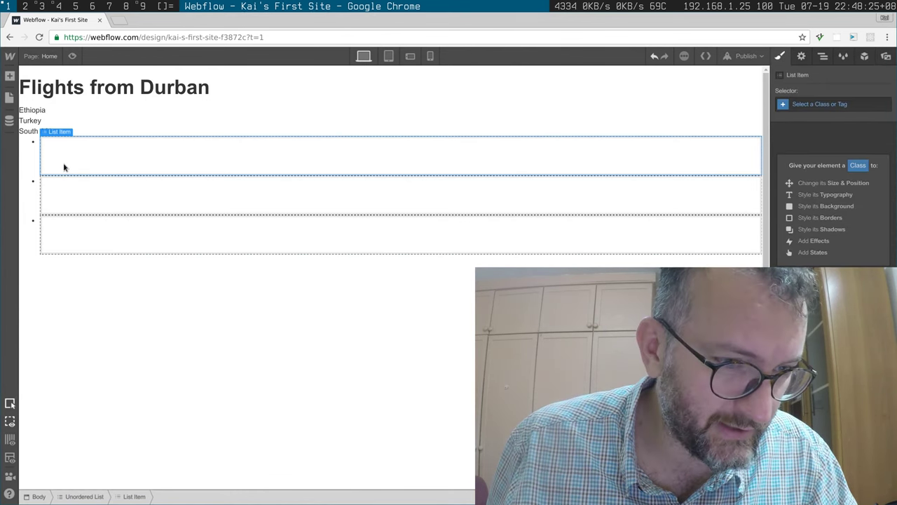
pyautogui.press('z')
pyautogui.press('s')
pyautogui.doubleClick(63, 167)
pyautogui.write('dfsdfs')
pyautogui.press('BackSpace')
pyautogui.press('BackSpace')
pyautogui.press('BackSpace')
pyautogui.press('BackSpace')
pyautogui.press('BackSpace')
pyautogui.write('Ehti')
pyautogui.press('BackSpace')
pyautogui.write('thi')
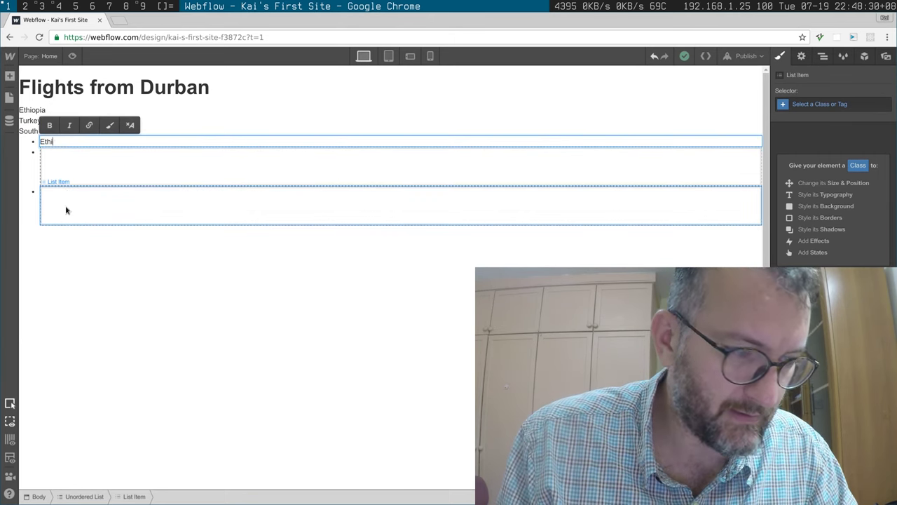
pyautogui.write('o')
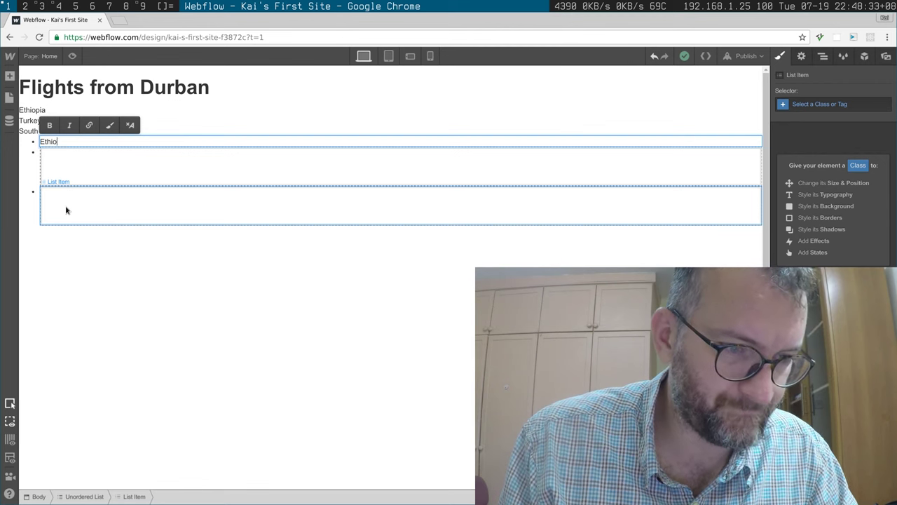
pyautogui.write('pia')
pyautogui.press('Return')
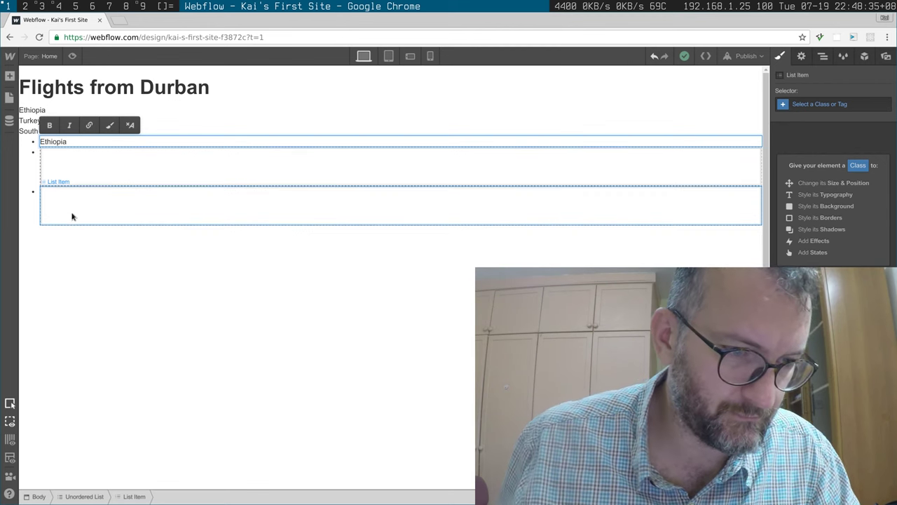
# Step: Enter 'Turkey' as the second bullet item
pyautogui.click(77, 171)
pyautogui.doubleClick(78, 171)
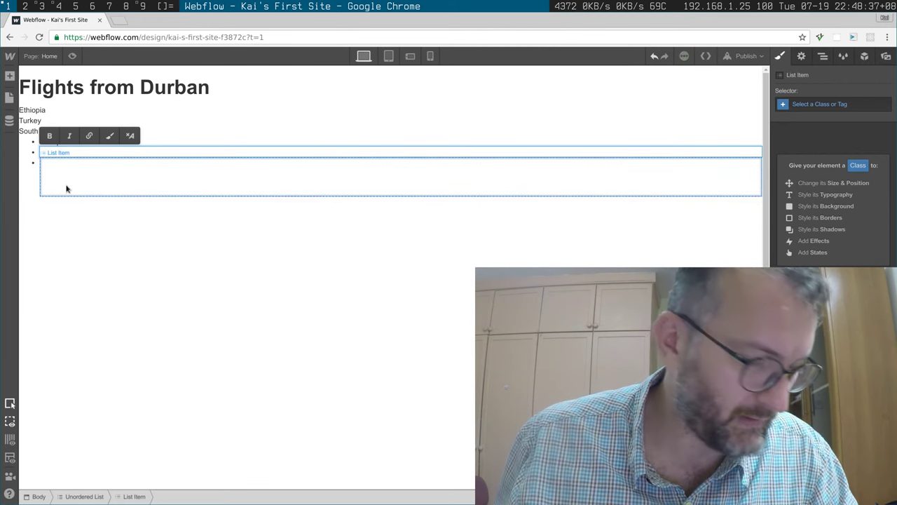
pyautogui.write('Tu')
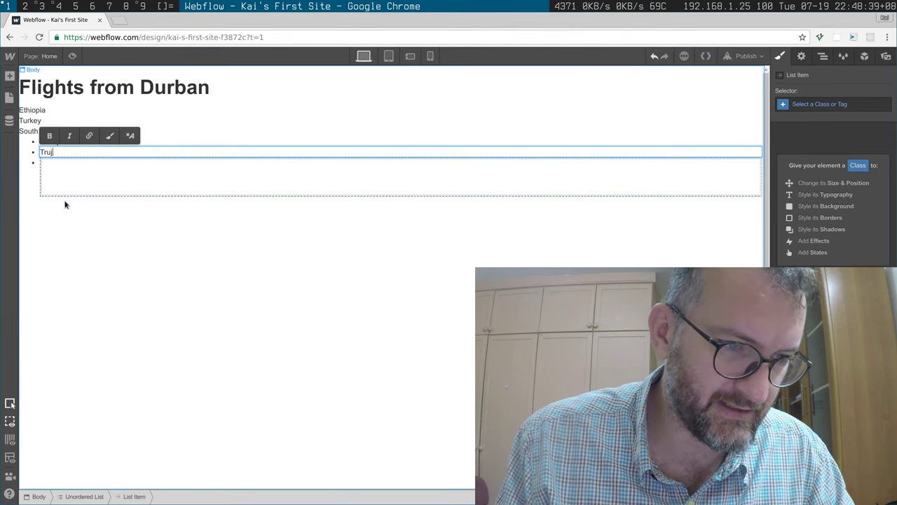
pyautogui.write('rkey')
pyautogui.hotkey('shift', 'Return')
pyautogui.click(67, 202)
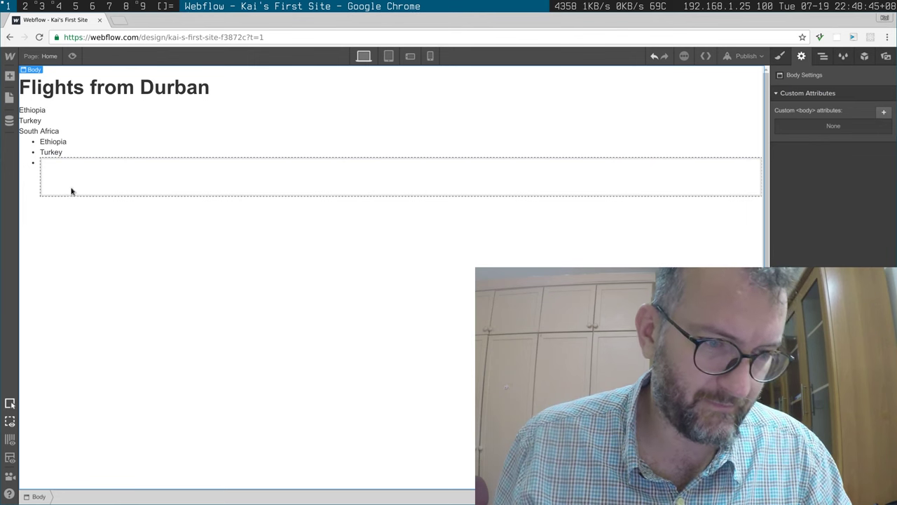
# Step: Enter 'South Africa' as the third bullet item and finish editing
pyautogui.click(73, 177)
pyautogui.click(75, 180)
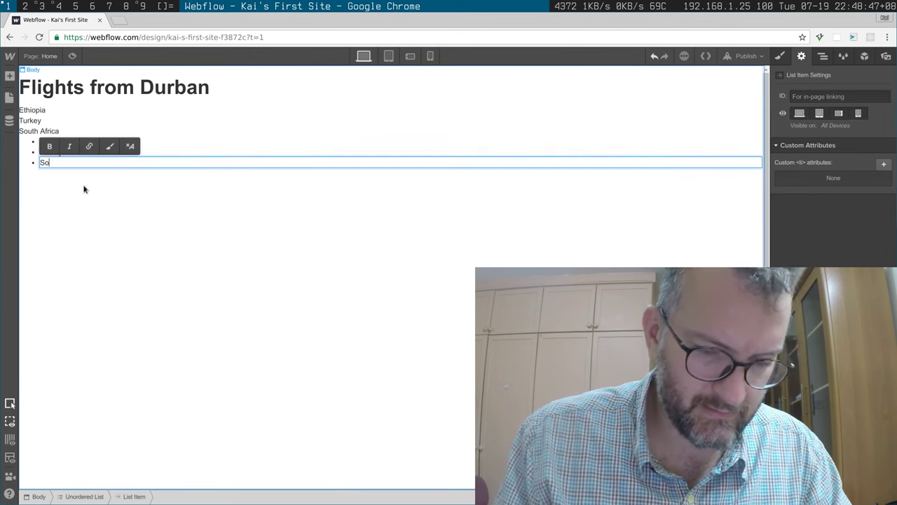
pyautogui.write('Sout A')
pyautogui.press('BackSpace')
pyautogui.press('BackSpace')
pyautogui.write('h AF')
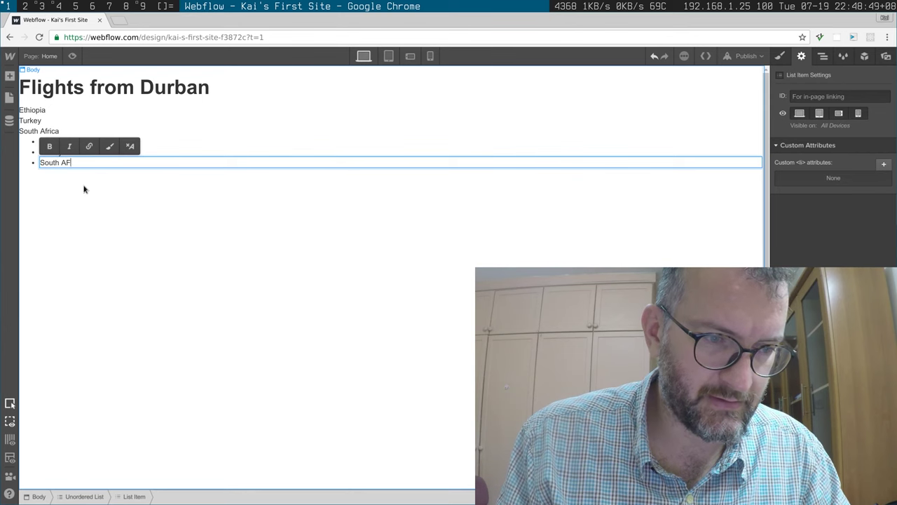
pyautogui.write('rica')
pyautogui.press('BackSpace')
pyautogui.press('BackSpace')
pyautogui.press('BackSpace')
pyautogui.press('BackSpace')
pyautogui.write('rica')
pyautogui.click(184, 274)
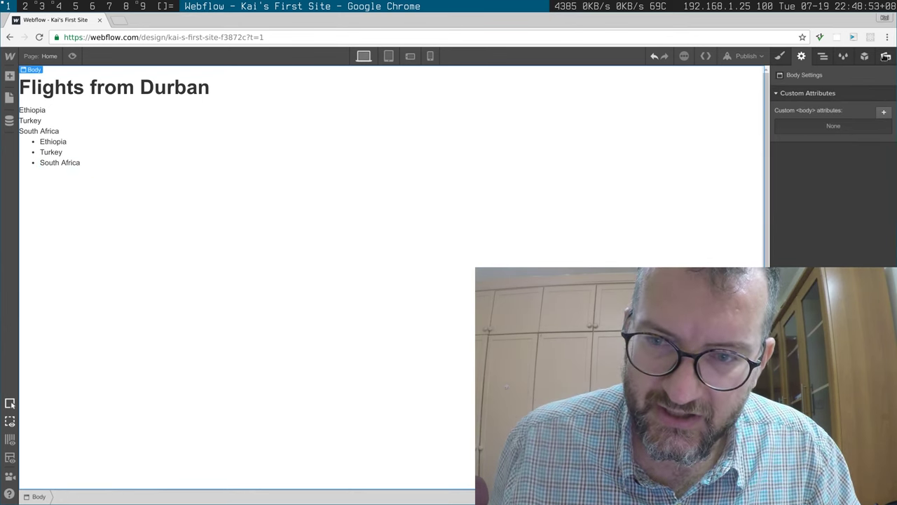
# Step: Browse the assets, symbols, style manager, navigator and page settings panels
pyautogui.click(887, 57)
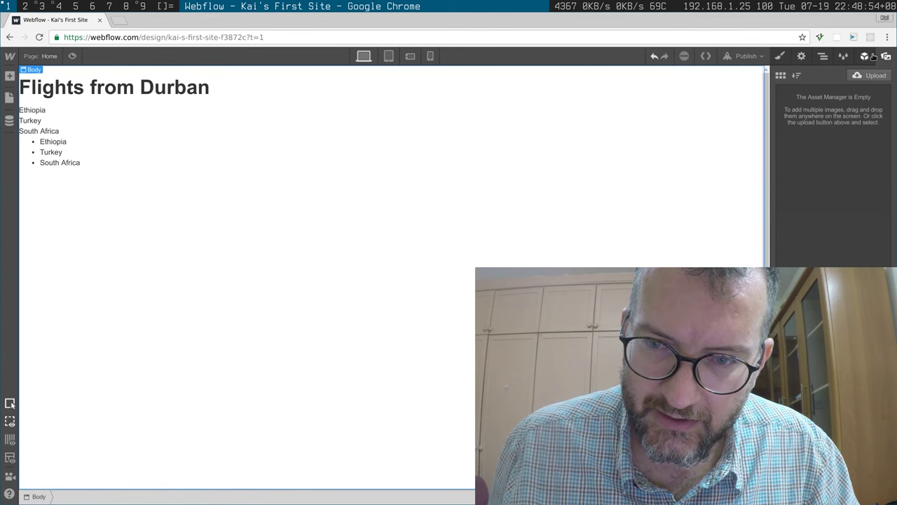
pyautogui.click(865, 56)
pyautogui.click(844, 56)
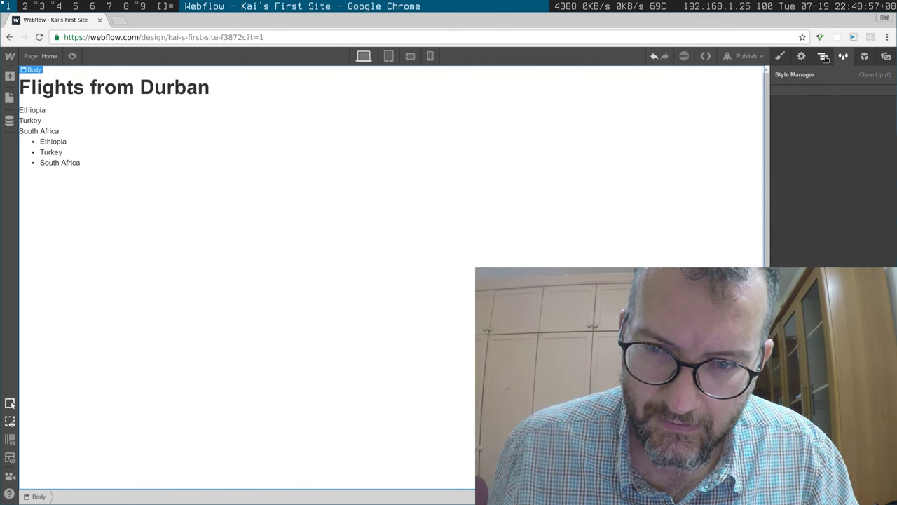
pyautogui.click(823, 56)
pyautogui.click(802, 56)
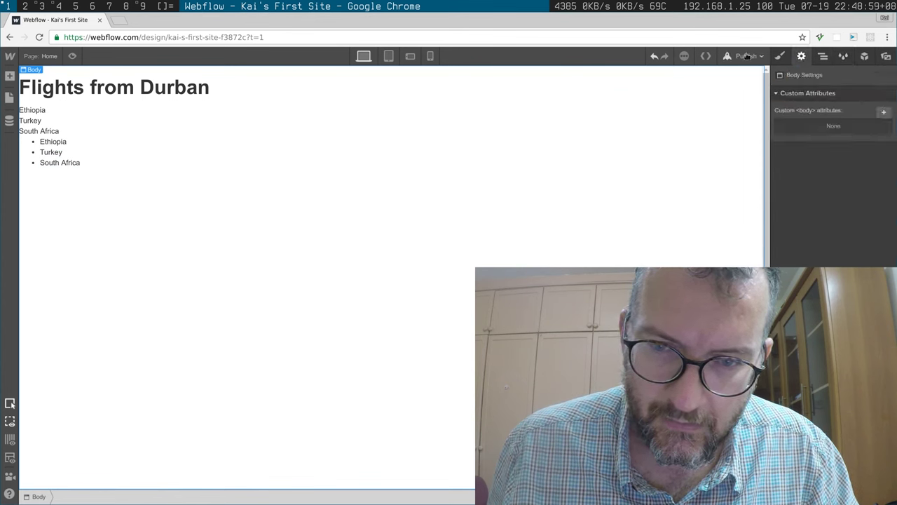
# Step: Publish the site to its webflow.io domain and open the live site in a new tab
pyautogui.click(745, 56)
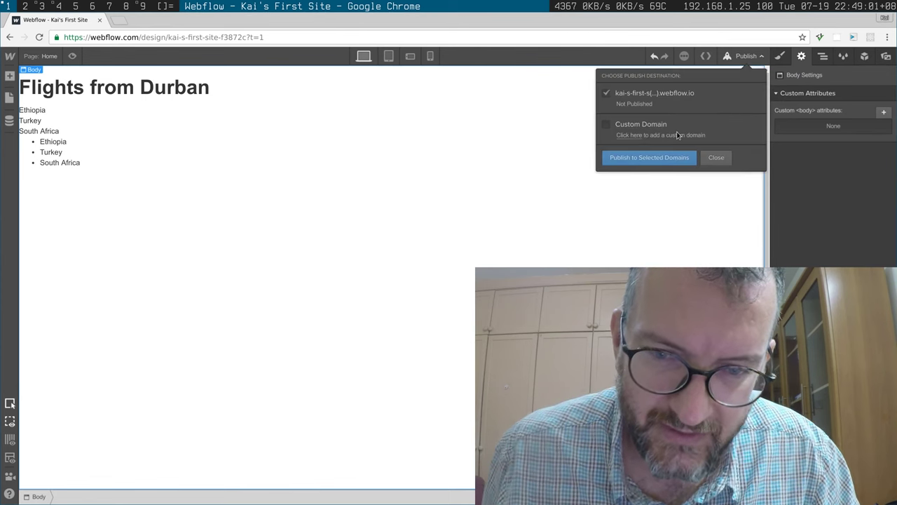
pyautogui.click(647, 159)
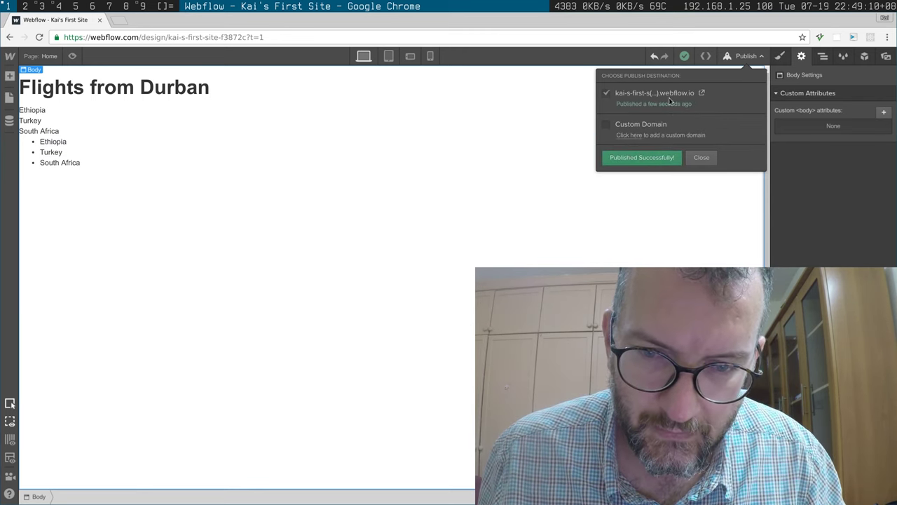
pyautogui.click(696, 93)
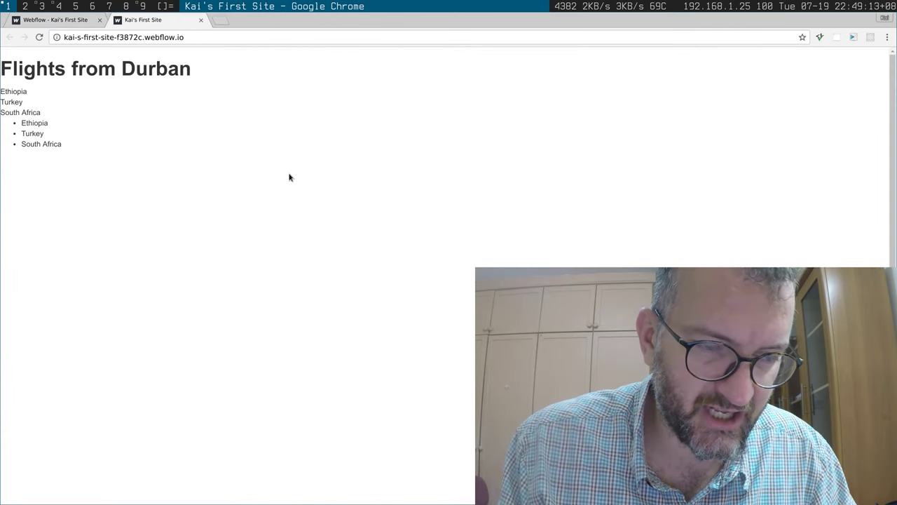
# Step: View the published page's source and search it for 'durban'
pyautogui.hotkey('ctrl', 'u')
pyautogui.hotkey('ctrl', 'f')
pyautogui.write('du')
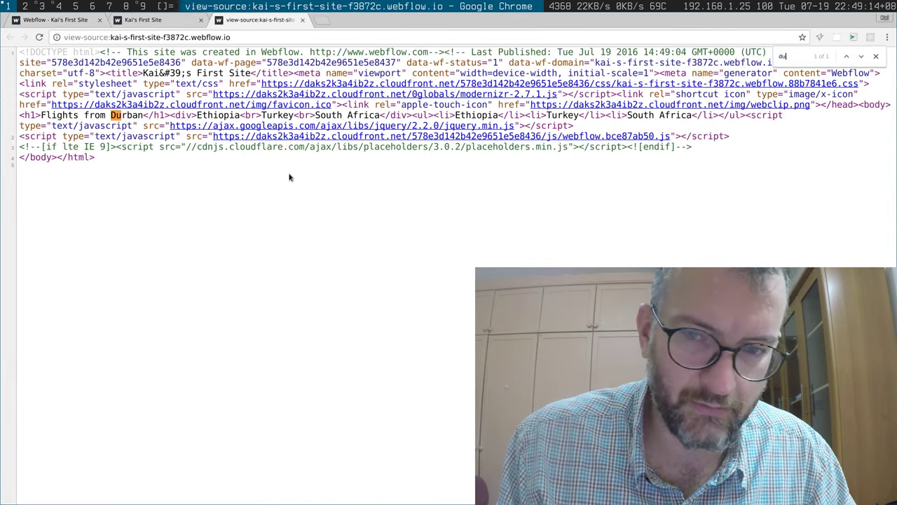
pyautogui.write('rban')
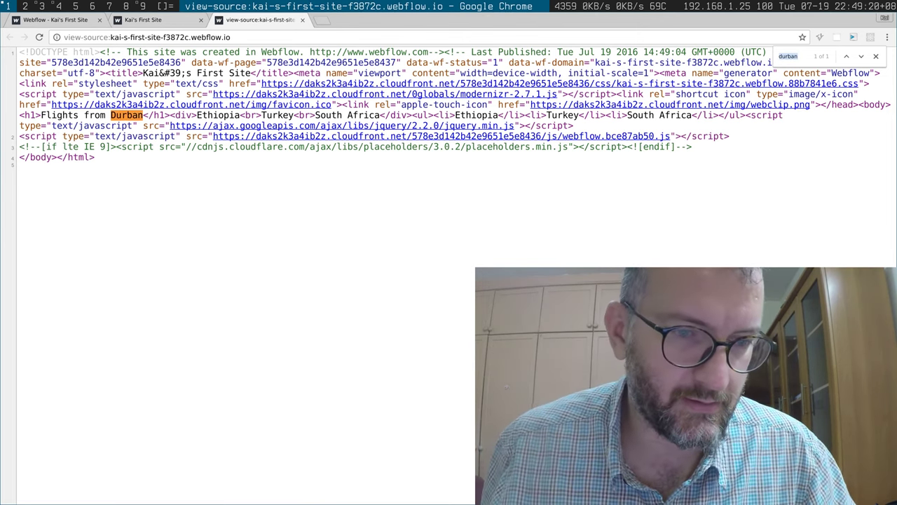
pyautogui.click(282, 221)
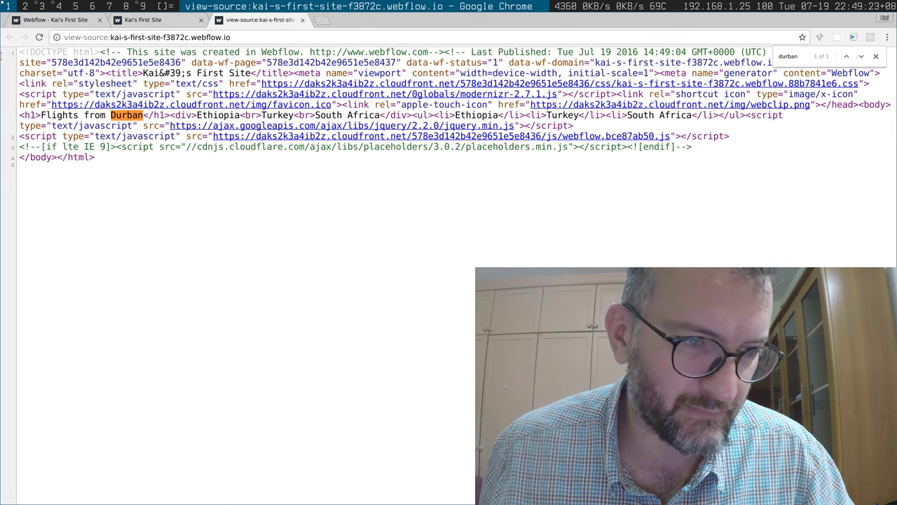
# Step: Compare the live page with its source, then close the source view
pyautogui.hotkey('ctrl', 'f')
pyautogui.click(155, 22)
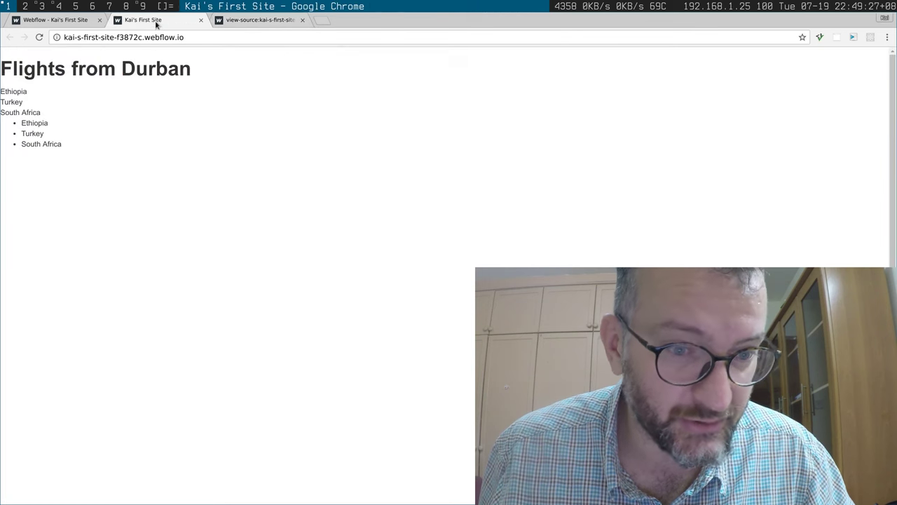
pyautogui.click(255, 21)
pyautogui.hotkey('ctrl', 'w')
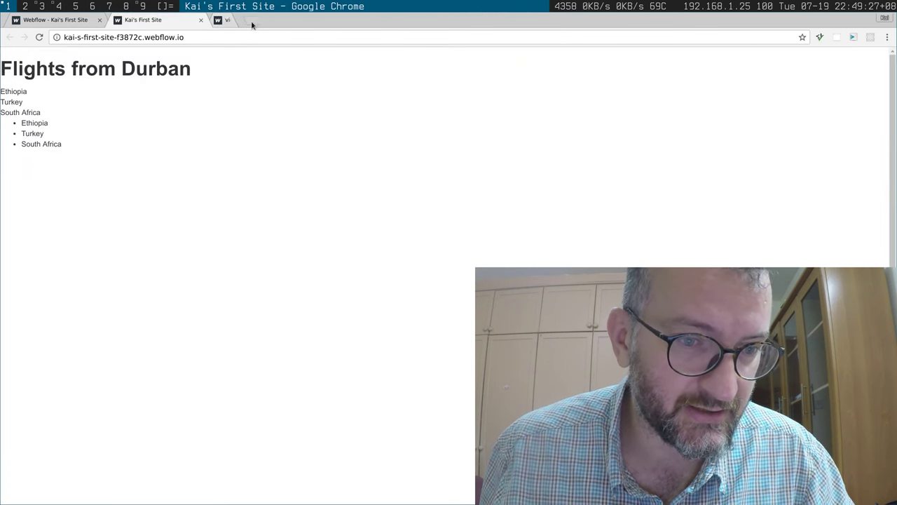
# Step: Select the country text block in the designer, then close the Webflow and published-site tabs
pyautogui.click(65, 21)
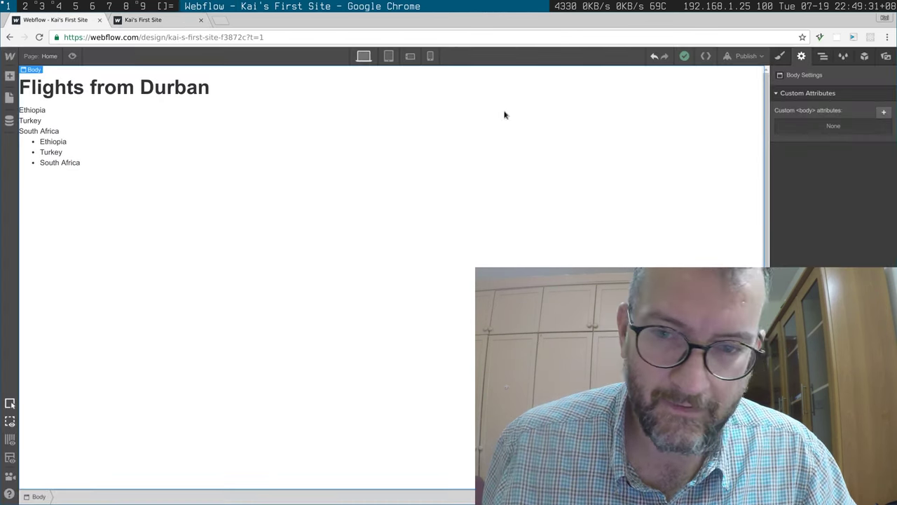
pyautogui.click(504, 116)
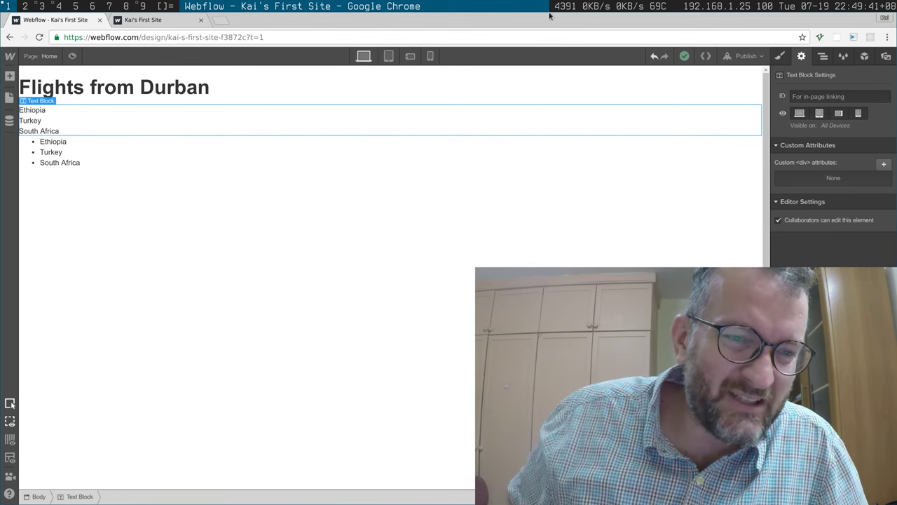
pyautogui.click(101, 20)
pyautogui.click(63, 20)
pyautogui.click(98, 20)
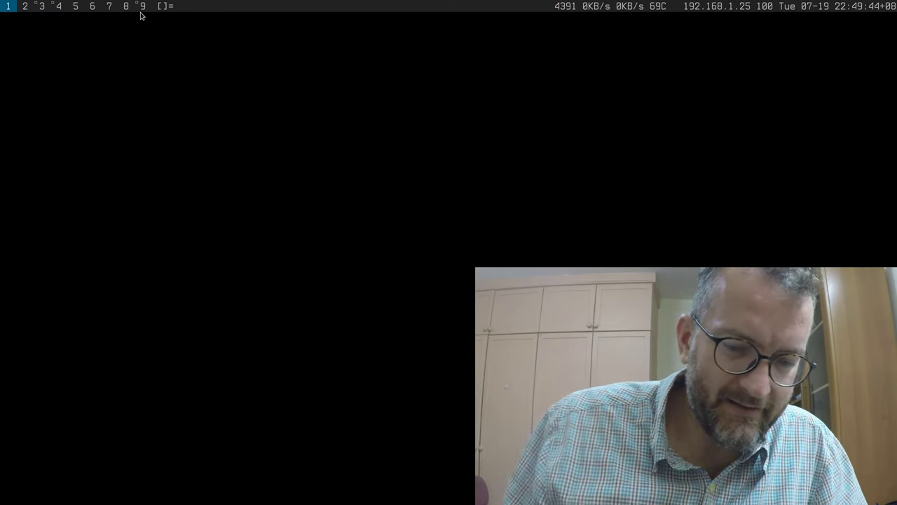